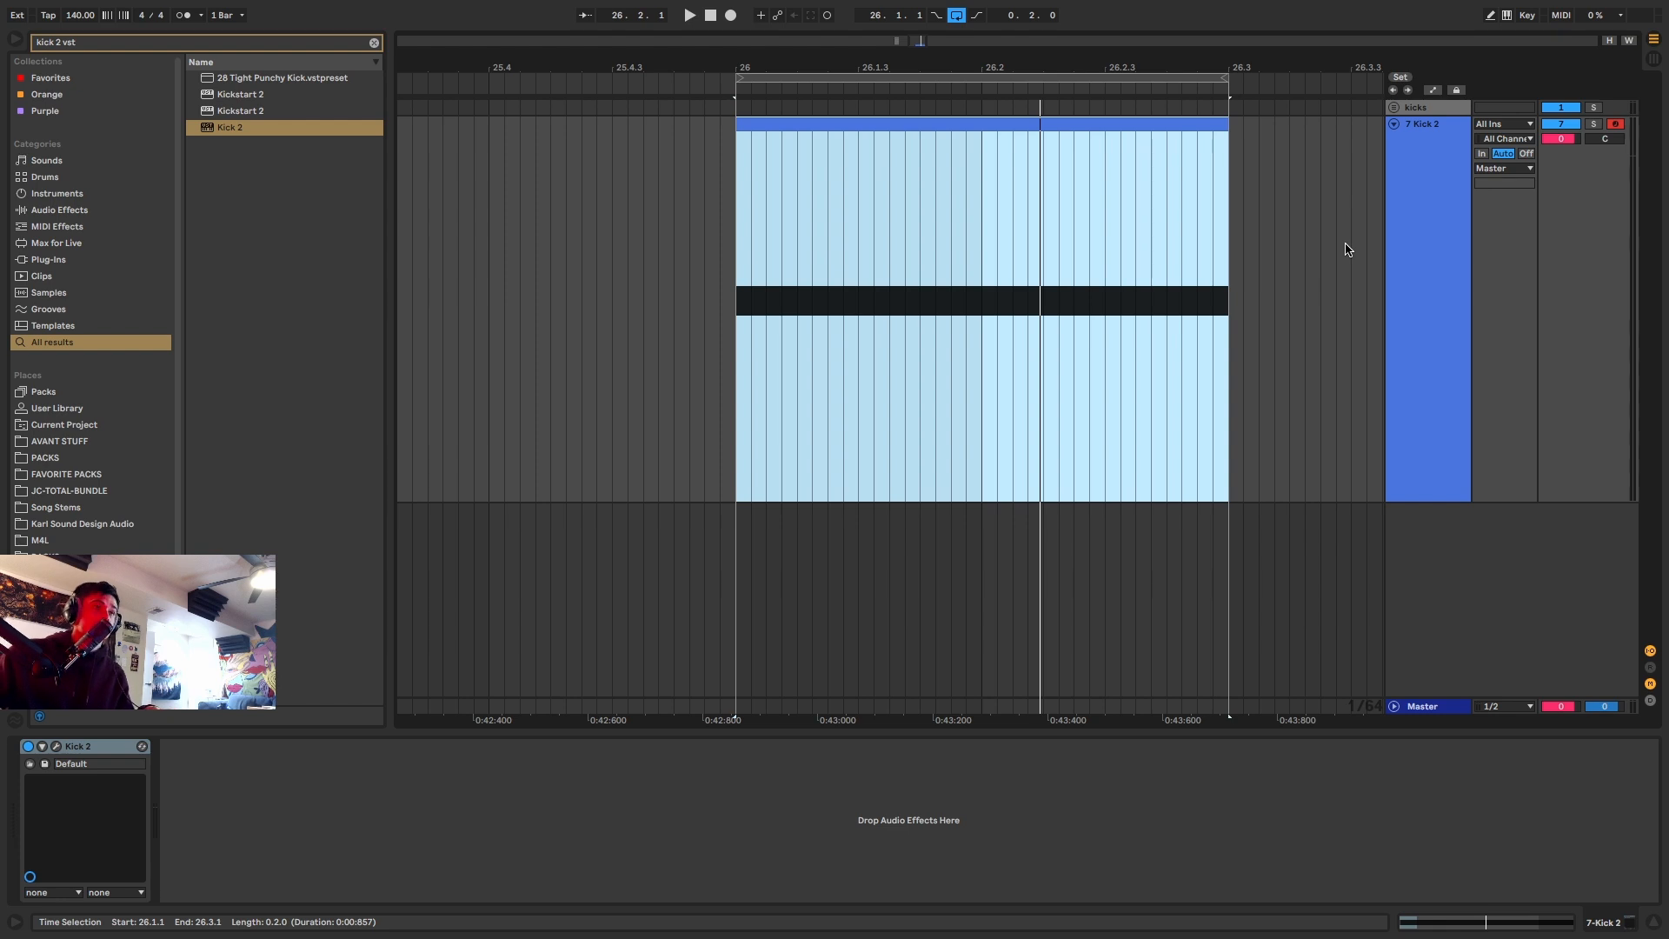
# Unfold the kicks group, select the 7 Kick 2 track and open its Kick 2 instrument window.
pyautogui.click(1393, 108)
pyautogui.scroll(-5, 1331, 278)
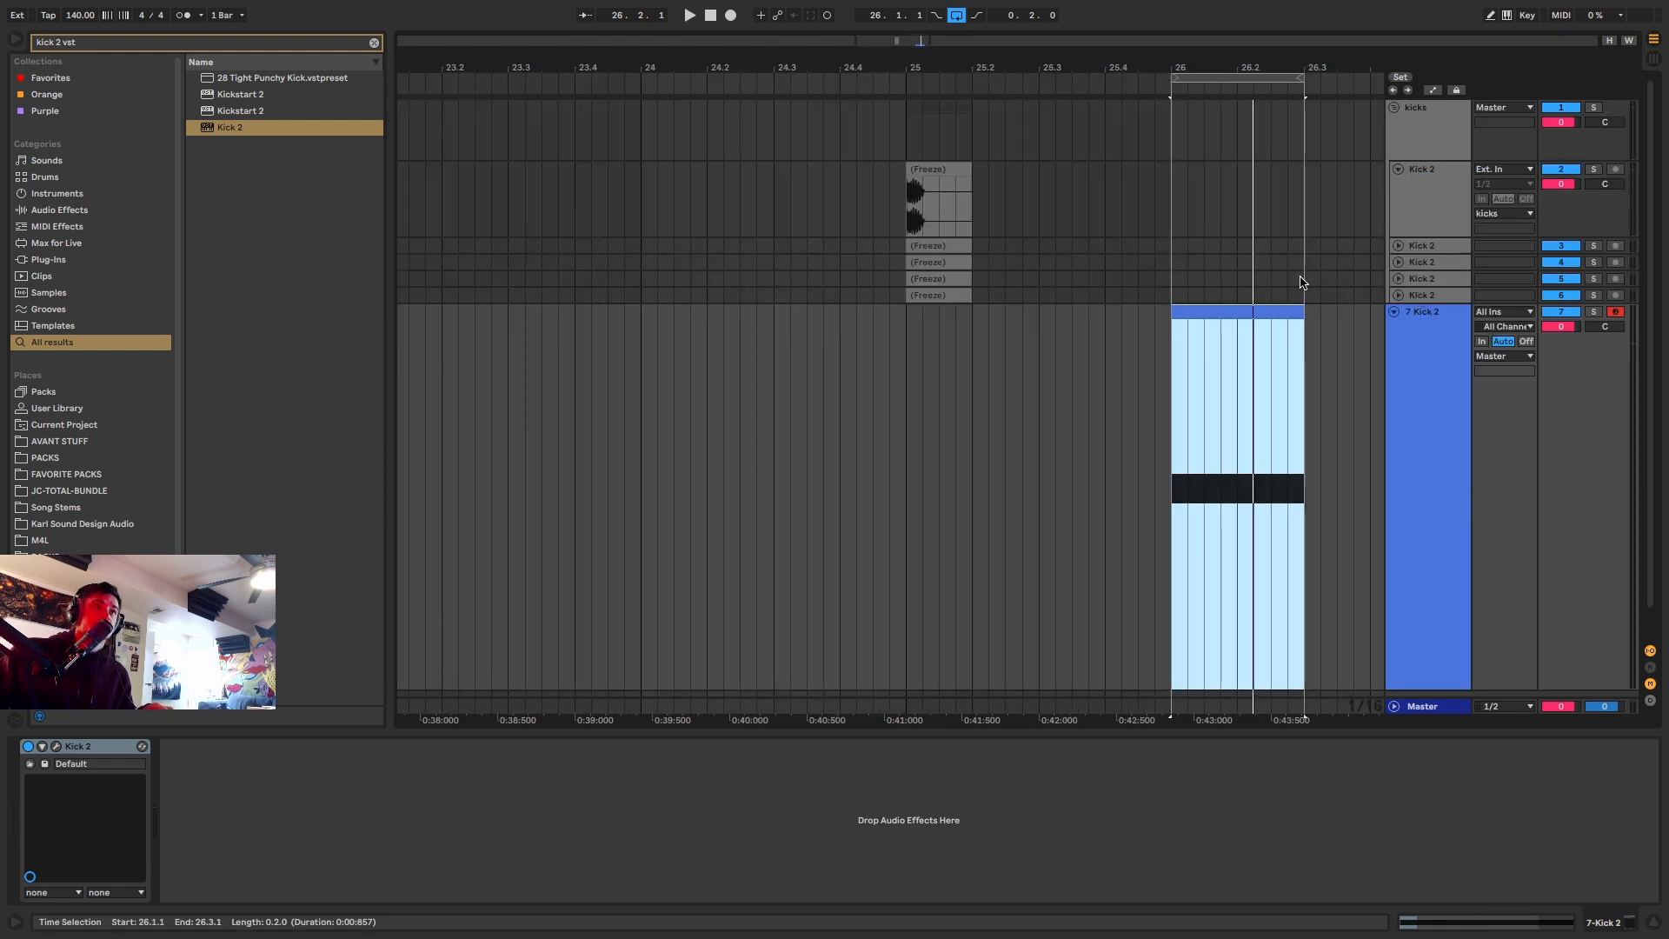
pyautogui.click(957, 170)
pyautogui.click(1234, 313)
pyautogui.click(1453, 352)
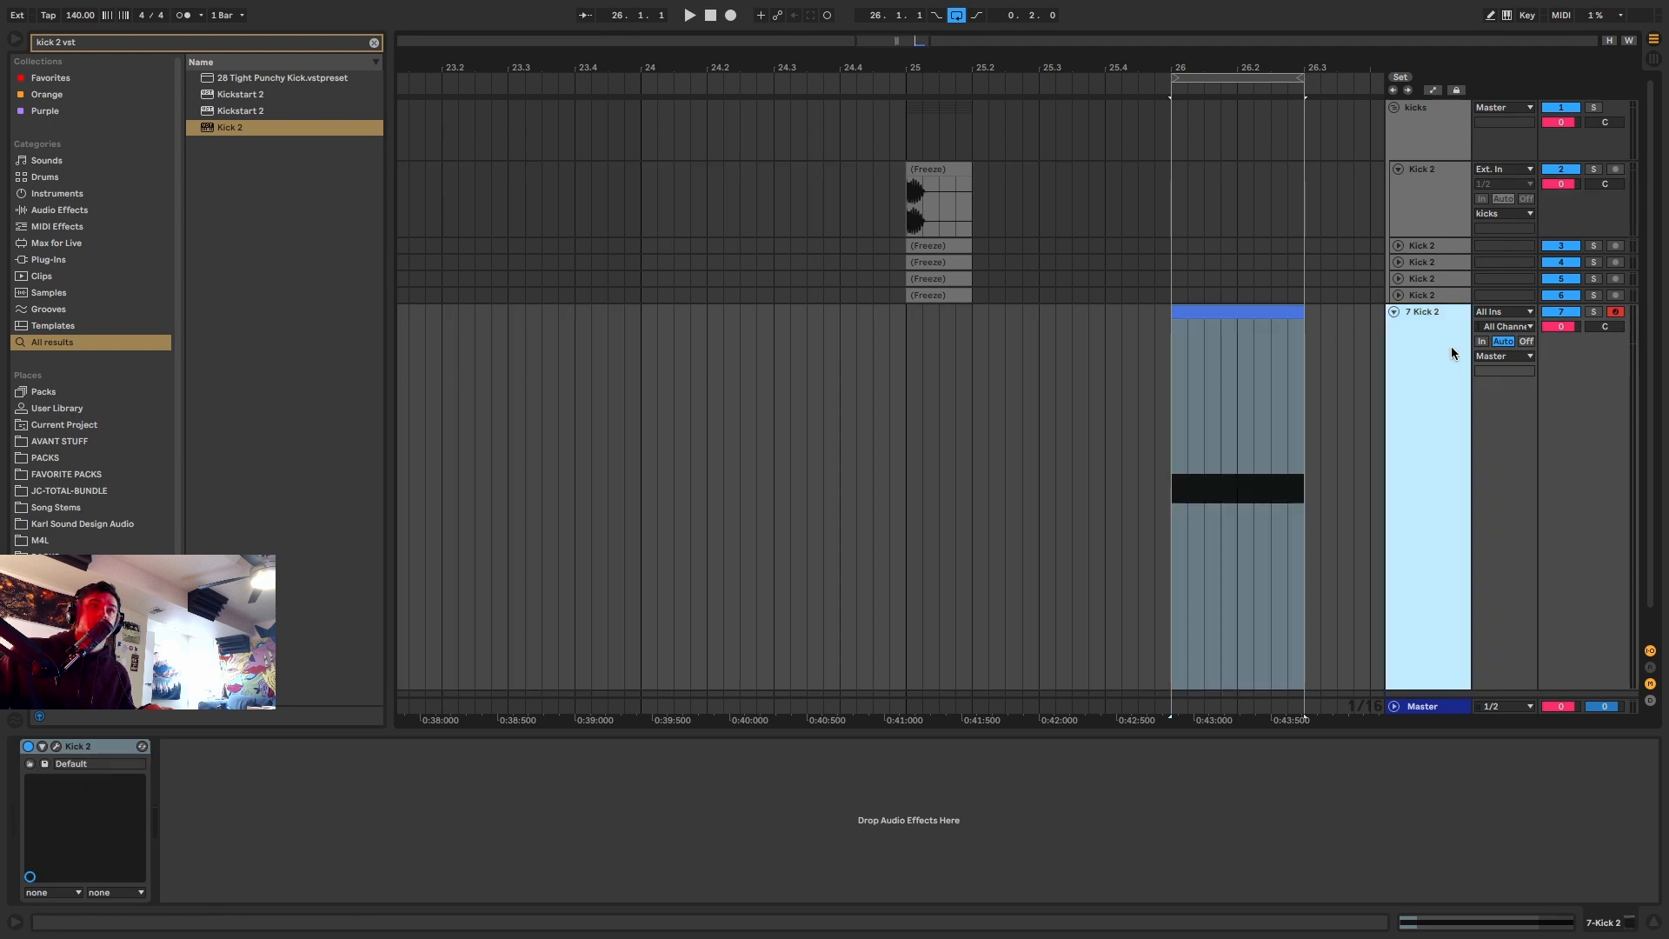
pyautogui.click(57, 747)
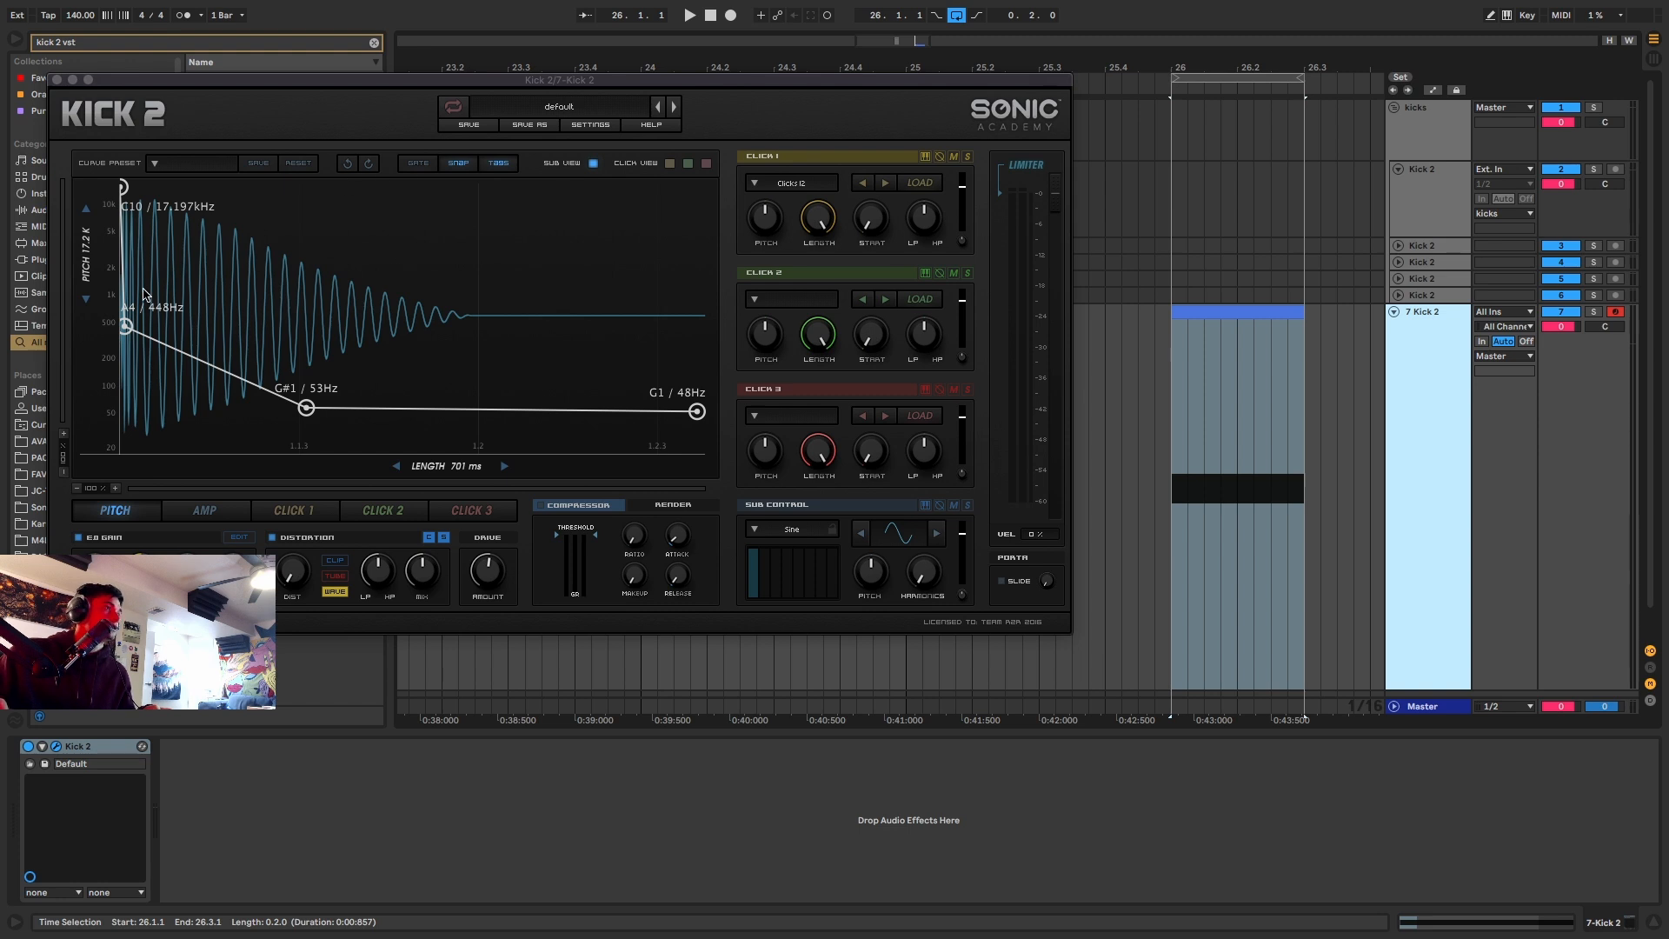
# Play the looped MIDI clip to audition the default kick, then stop playback.
pyautogui.scroll(3, 1350, 406)
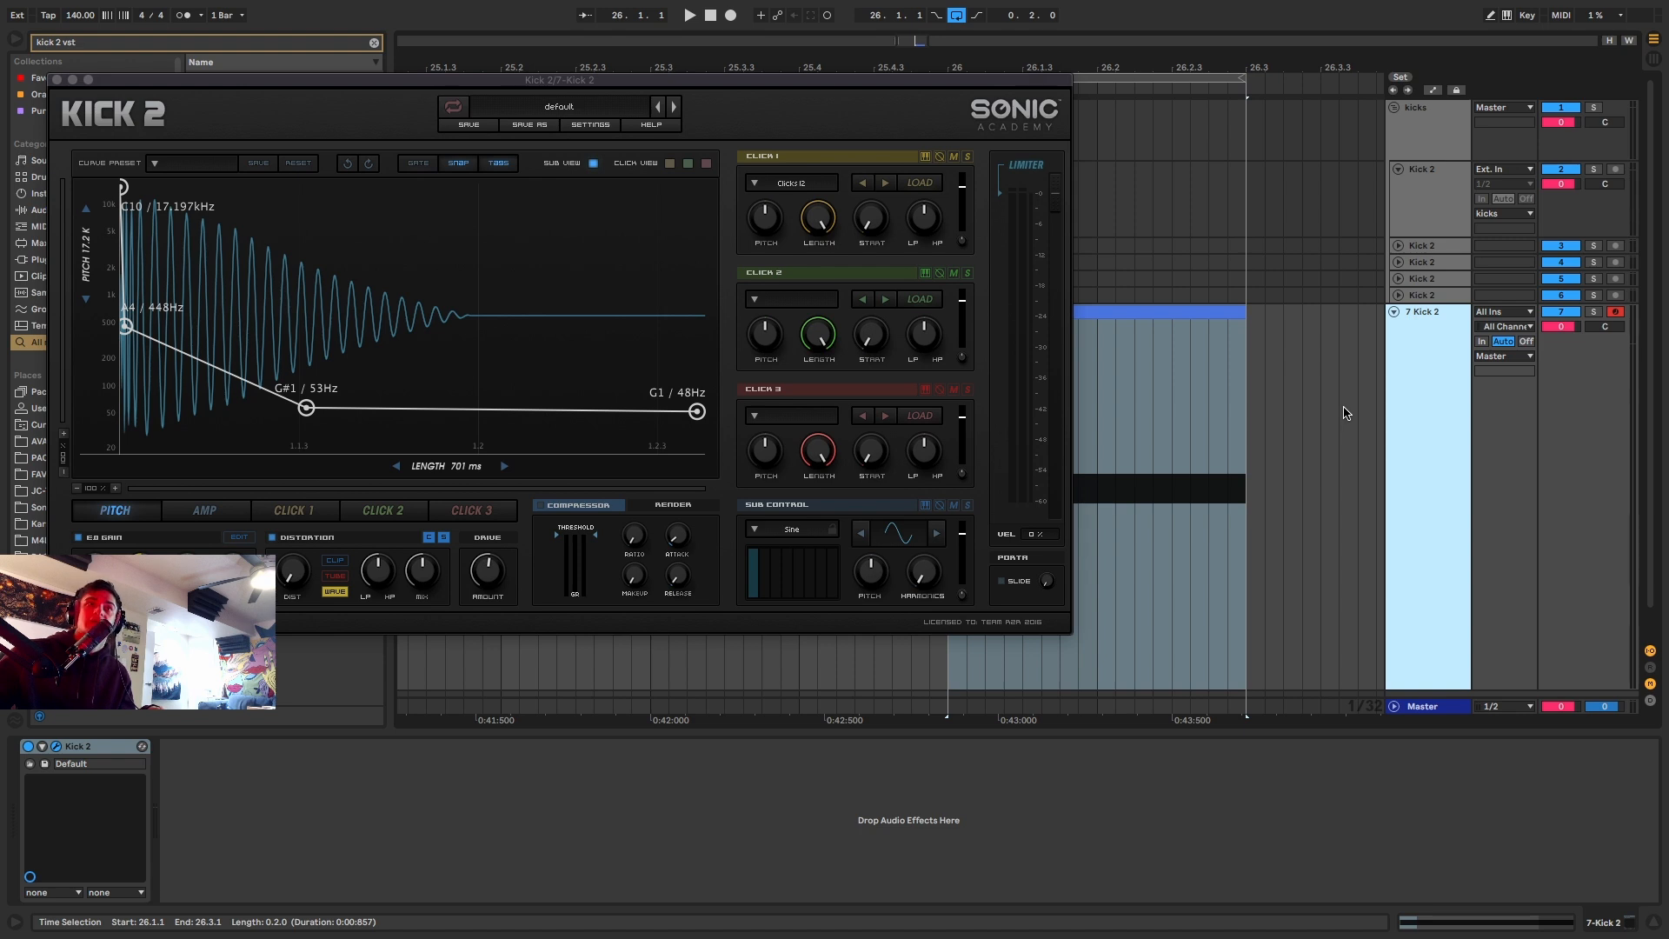
pyautogui.press('space')
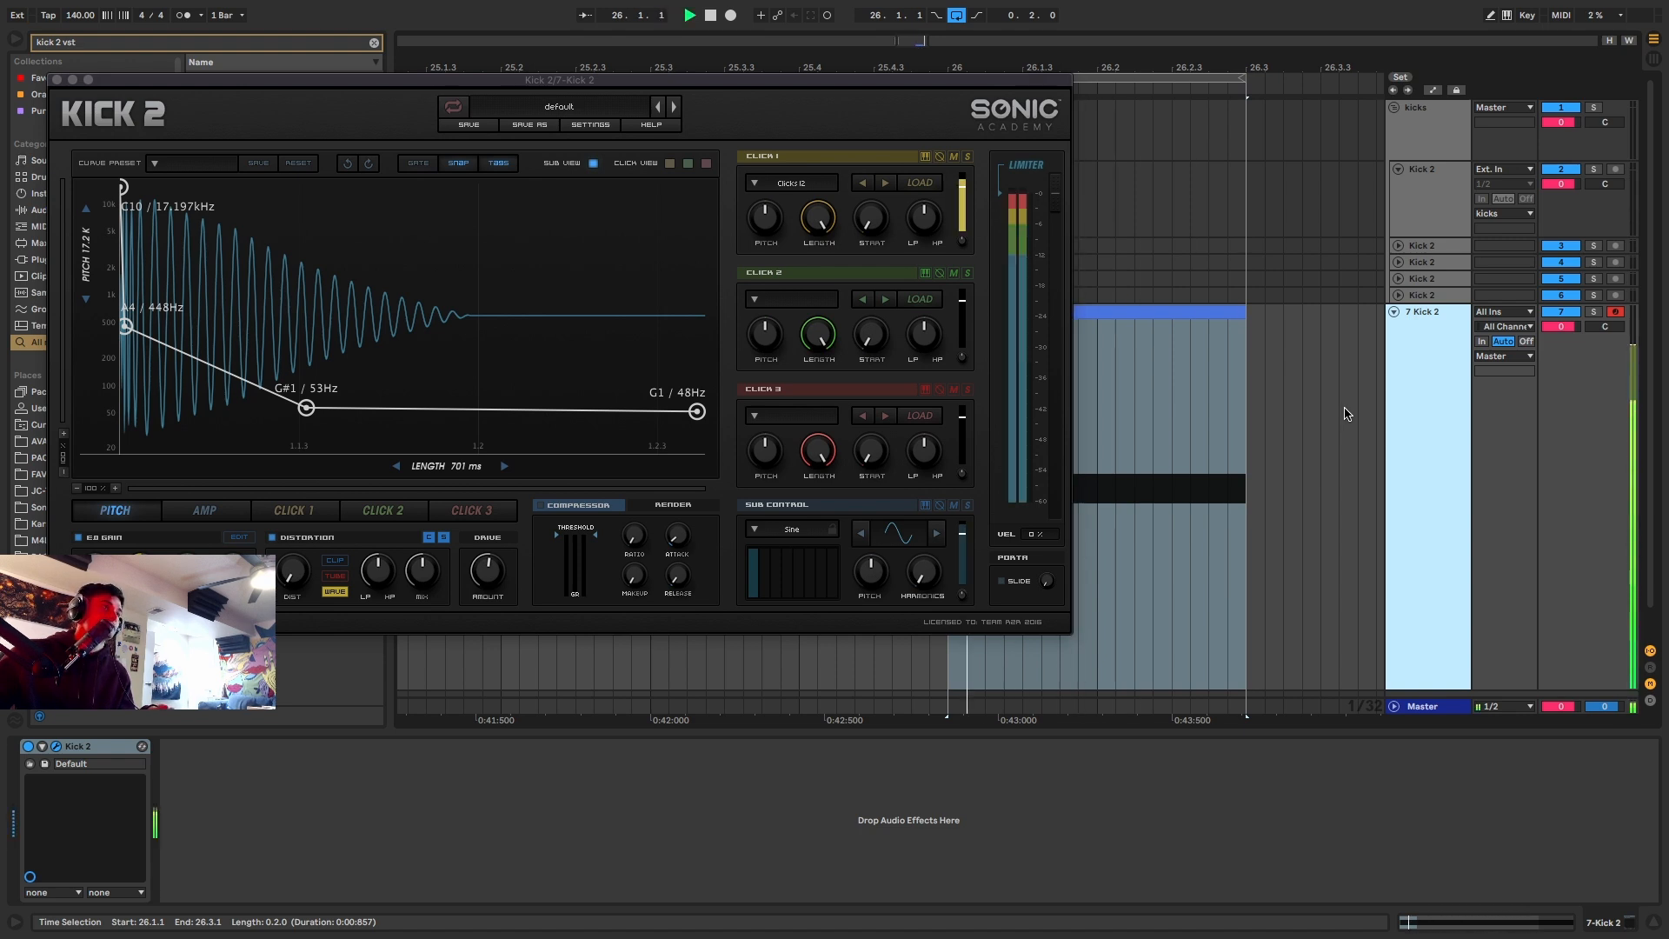
pyautogui.press('space')
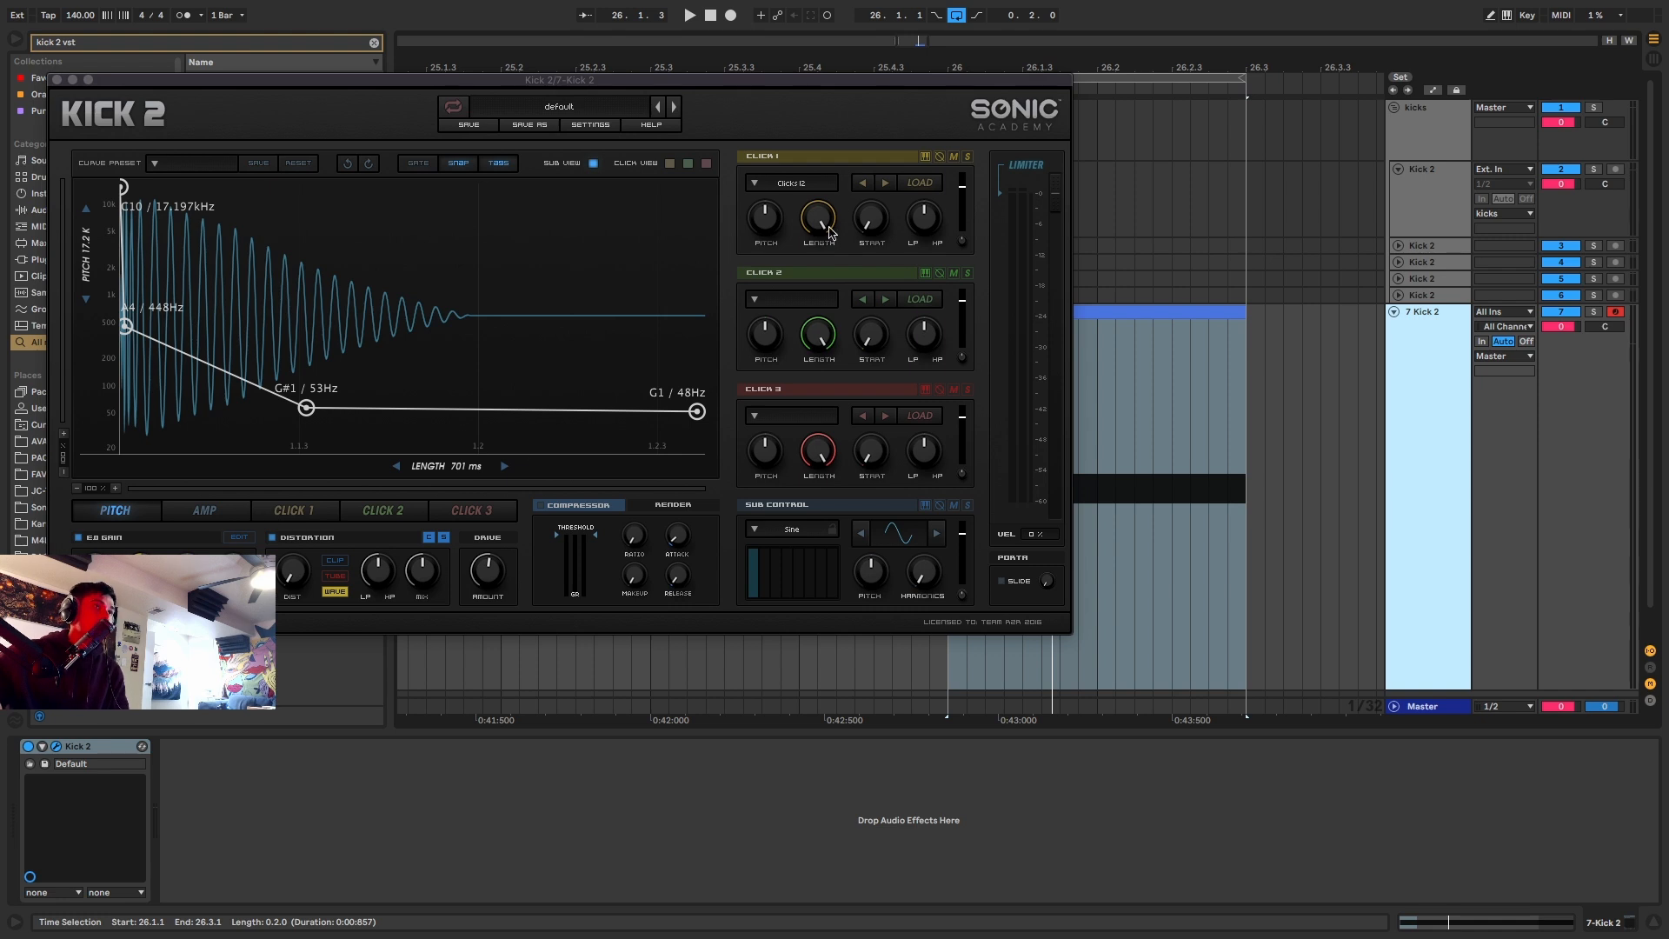
# Reshape the pitch envelope by moving its two middle points to about G4 (392 Hz) and E2 (82 Hz).
pyautogui.click(124, 513)
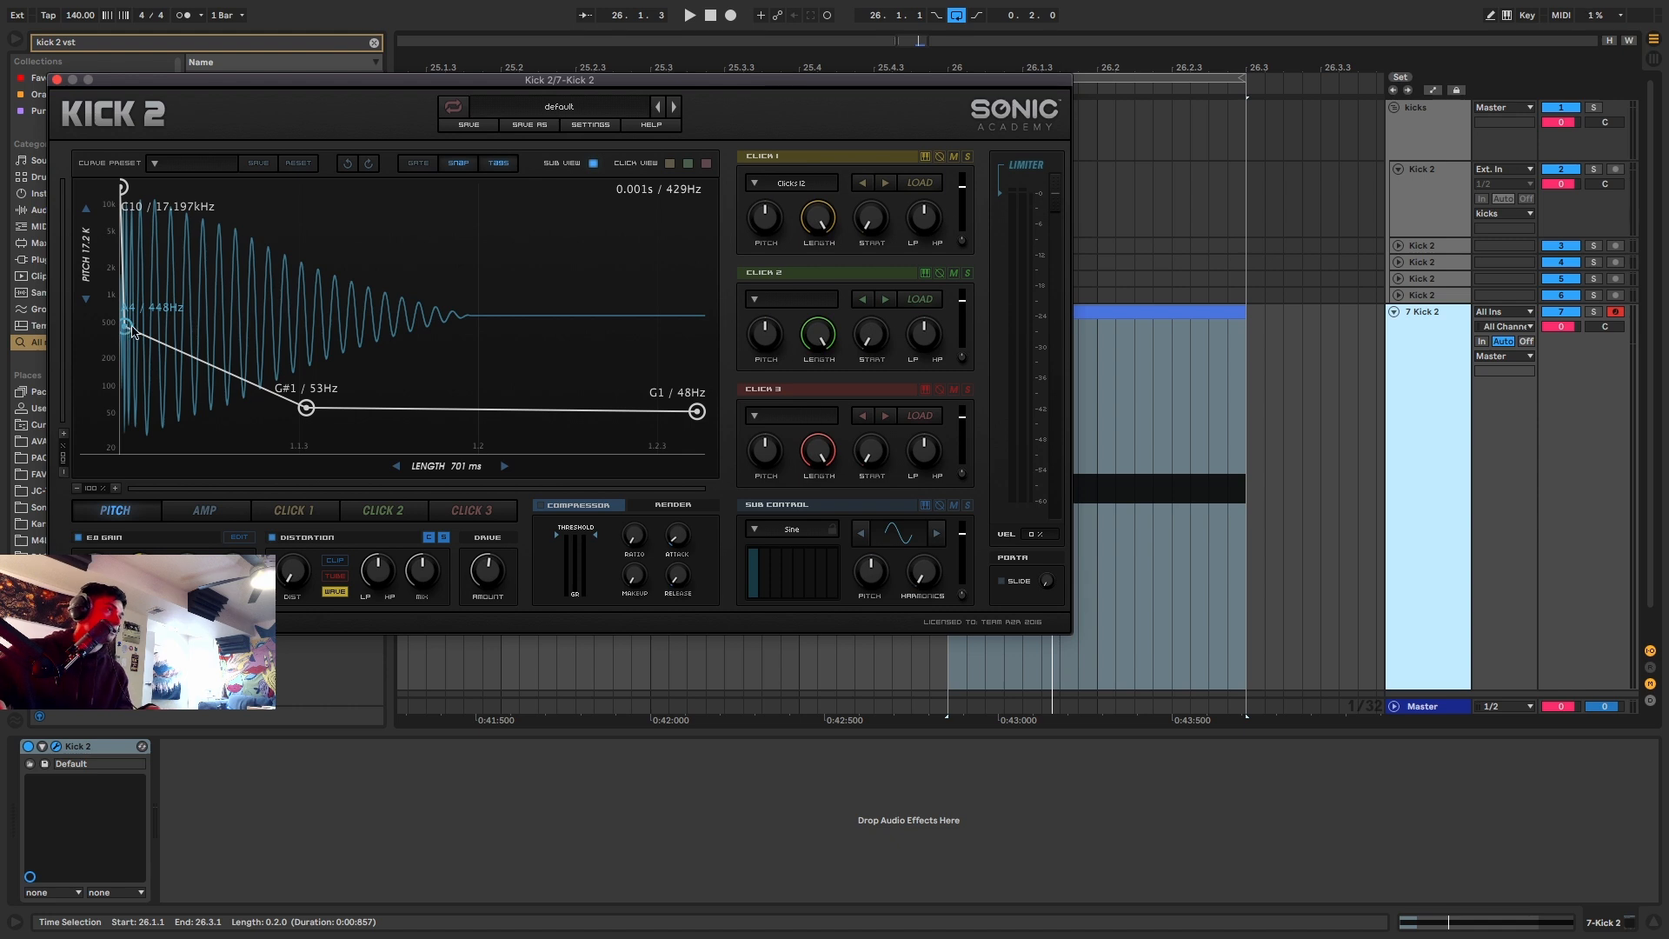
pyautogui.moveTo(129, 328); pyautogui.dragTo(177, 321)
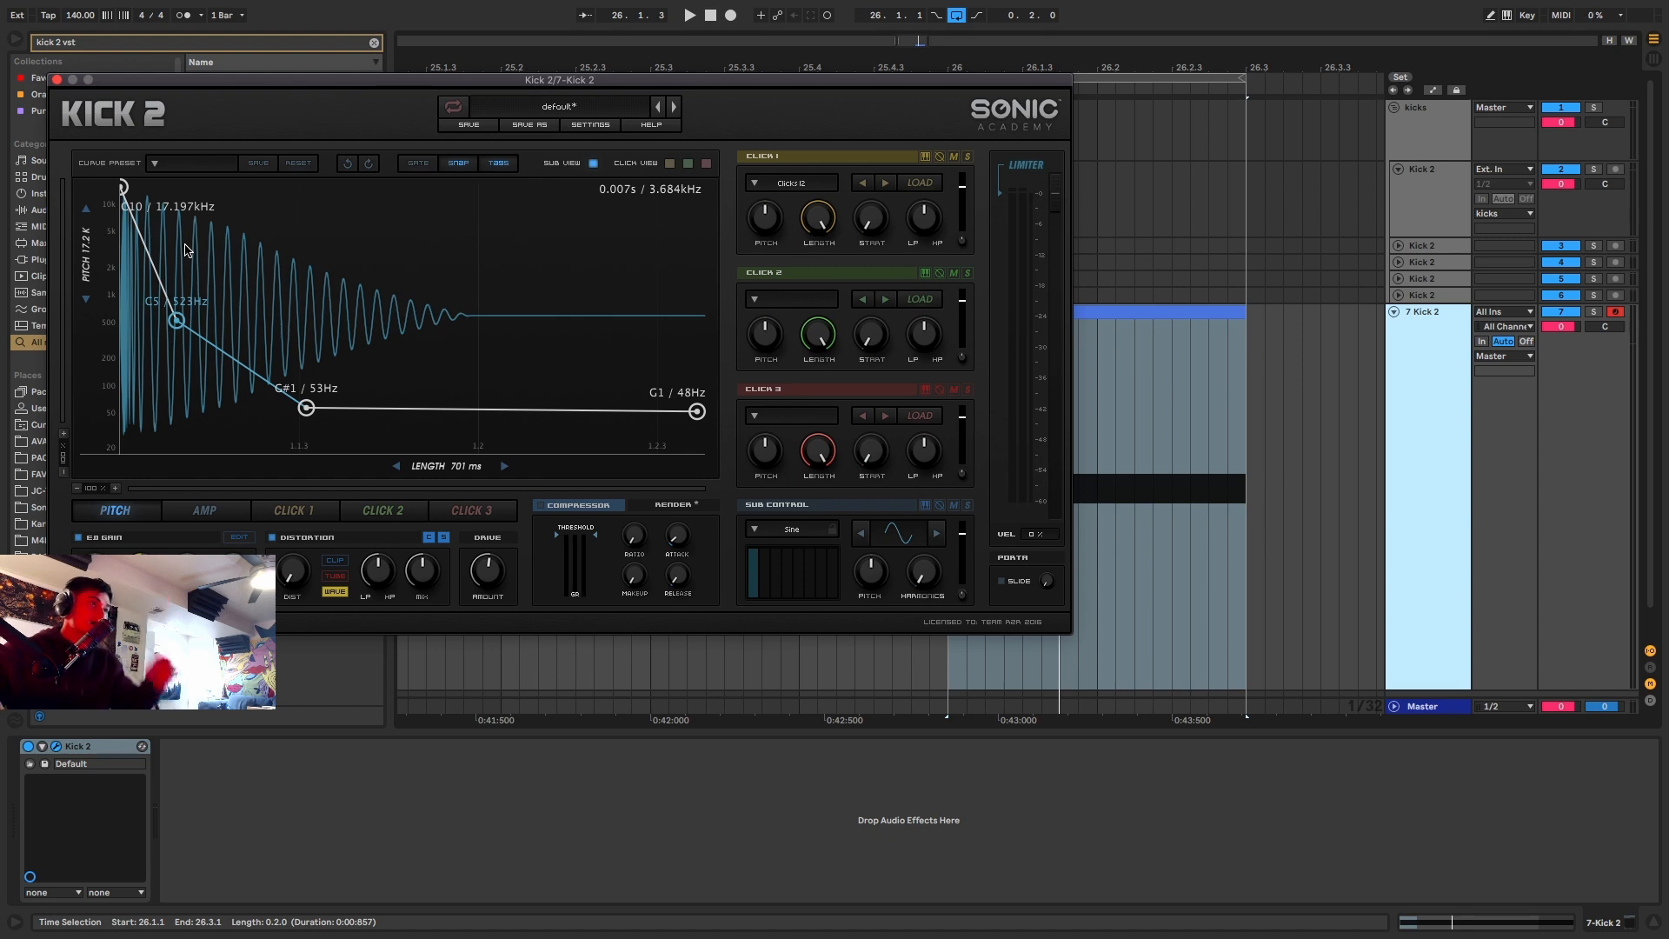
pyautogui.moveTo(176, 321); pyautogui.dragTo(245, 299)
pyautogui.moveTo(309, 406); pyautogui.dragTo(396, 310)
pyautogui.moveTo(243, 298); pyautogui.dragTo(195, 349)
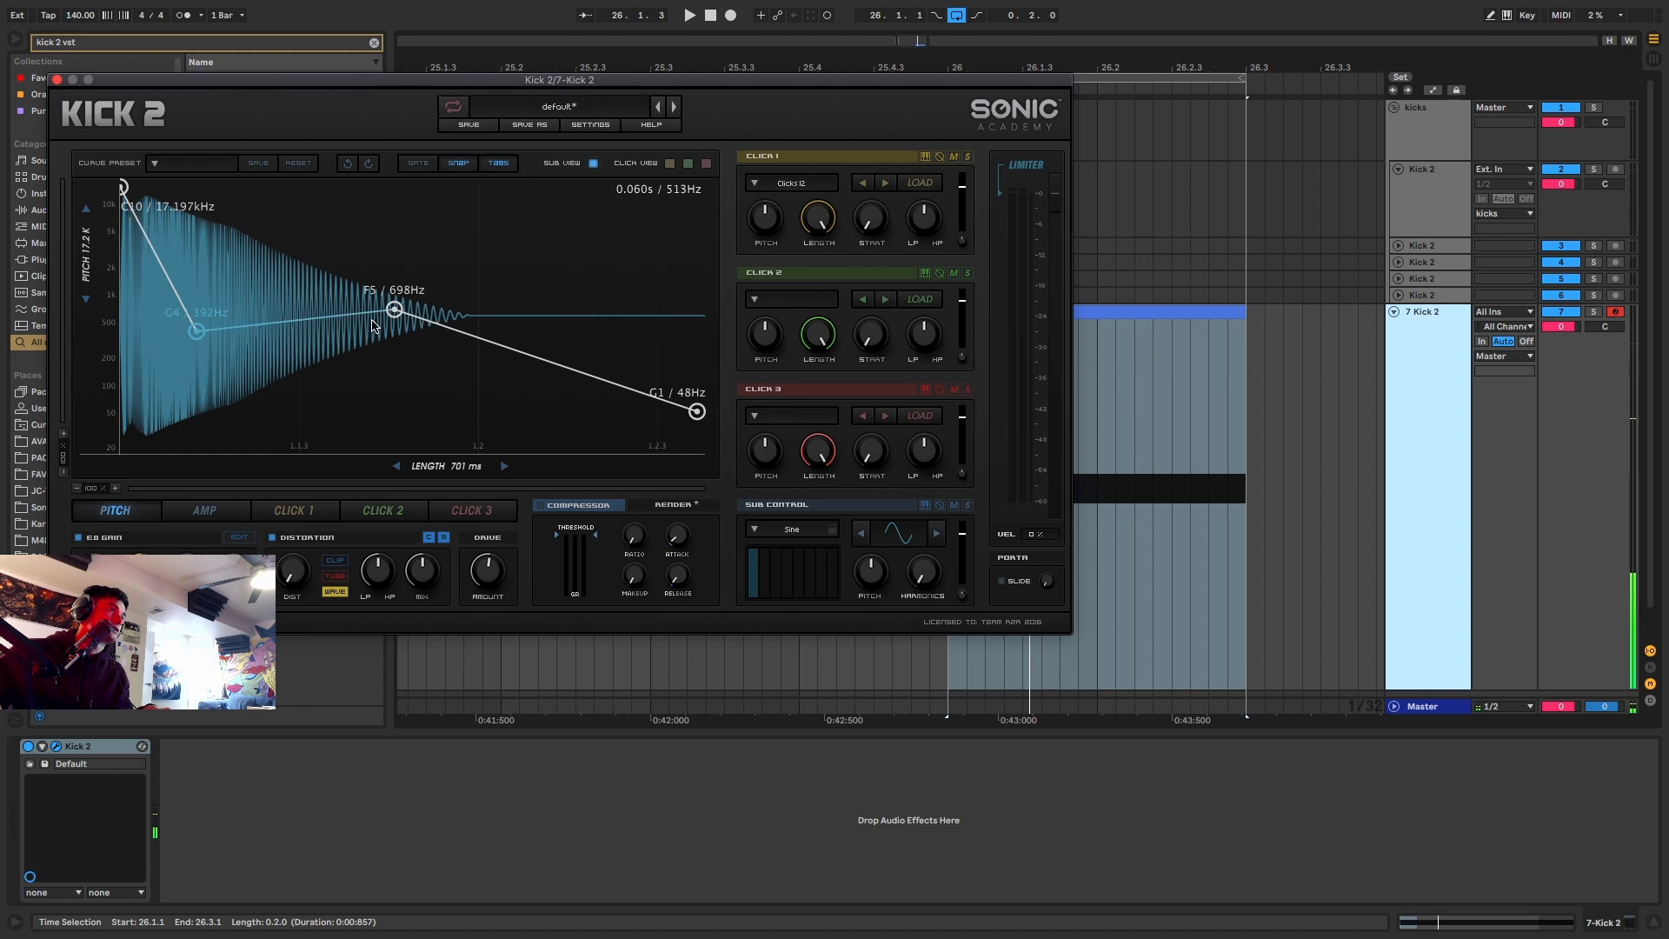
pyautogui.moveTo(393, 308); pyautogui.dragTo(371, 391)
# Reshape the amp envelope with an immediate attack at 1.00, the second peak raised to full level, and the decay point at about 0.63.
pyautogui.click(206, 511)
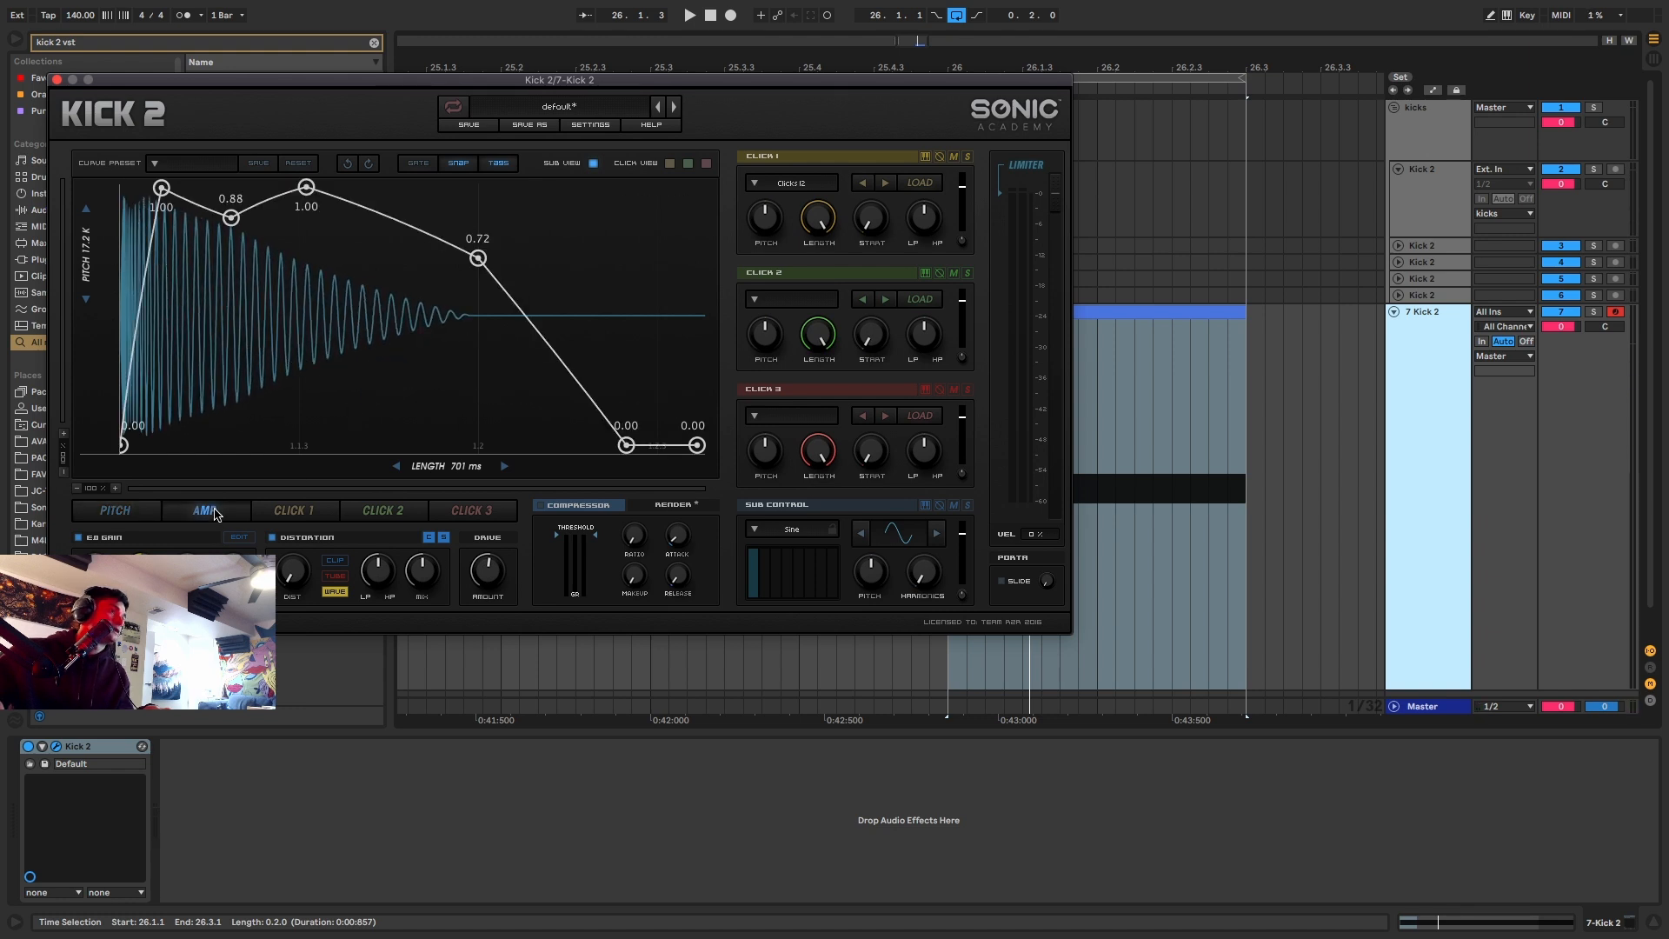
pyautogui.moveTo(162, 189); pyautogui.dragTo(72, 171)
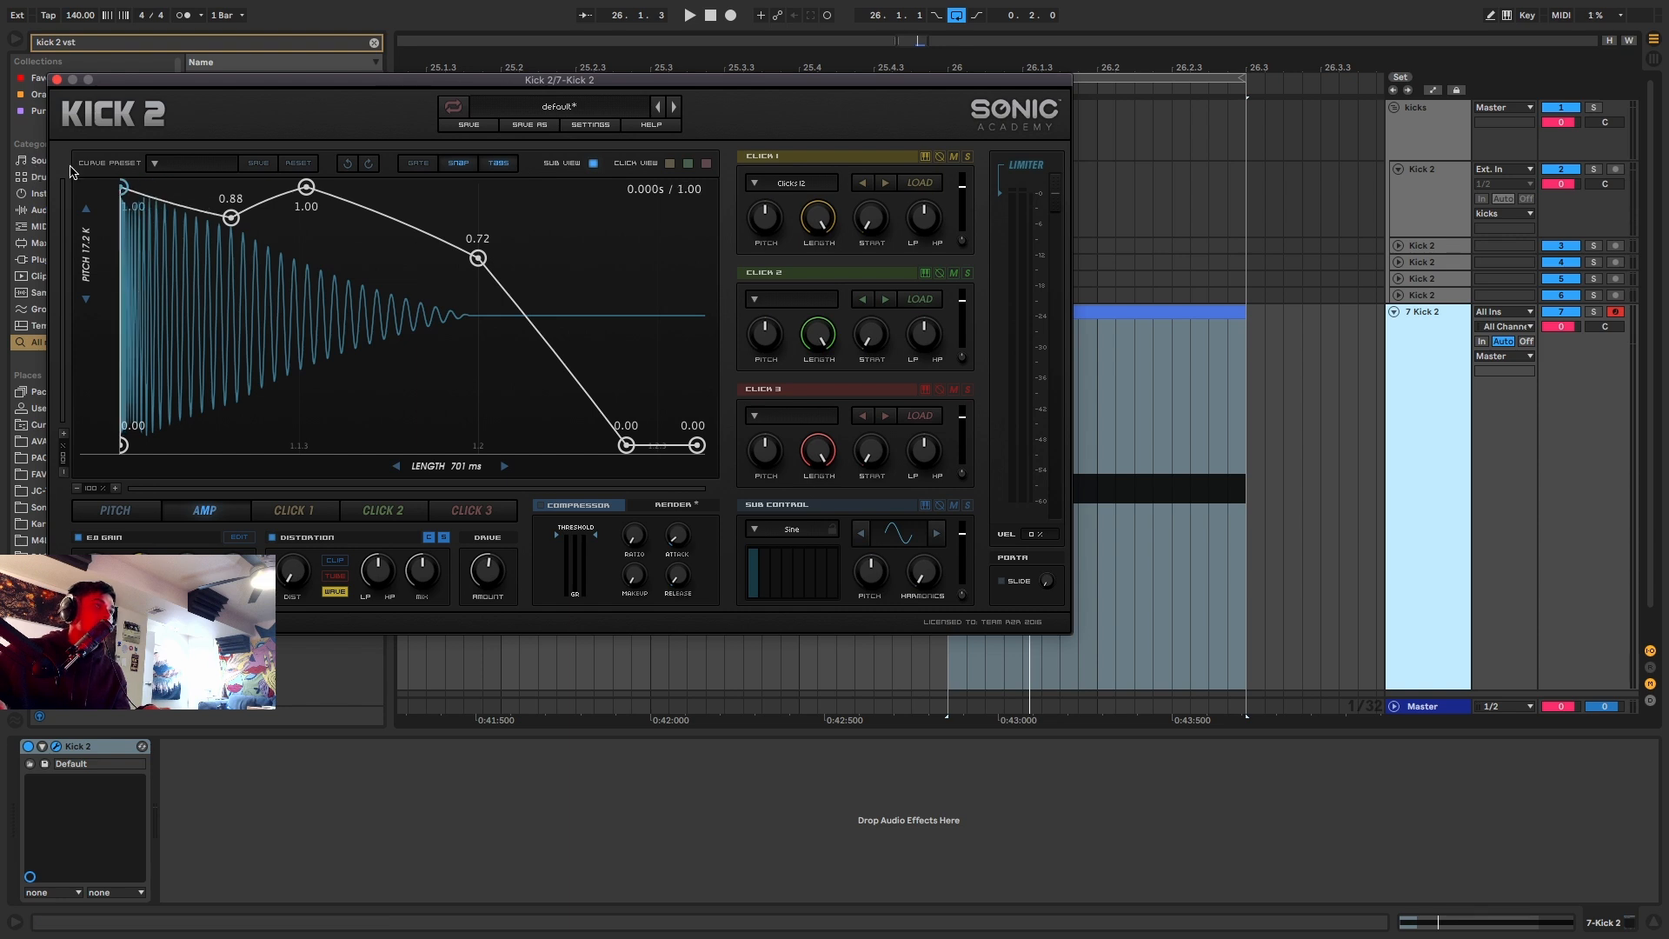
pyautogui.moveTo(232, 217); pyautogui.dragTo(222, 187)
pyautogui.moveTo(478, 263)
pyautogui.mouseDown()
pyautogui.moveTo(475, 436)
pyautogui.moveTo(490, 284)
pyautogui.mouseUp()
pyautogui.moveTo(120, 188)
pyautogui.mouseDown()
pyautogui.moveTo(194, 188)
pyautogui.moveTo(120, 188)
pyautogui.mouseUp()
# Review the Click 1, Click 2 and Click 3 envelopes, the pitch envelope, and the Click 3 preset browser.
pyautogui.click(295, 512)
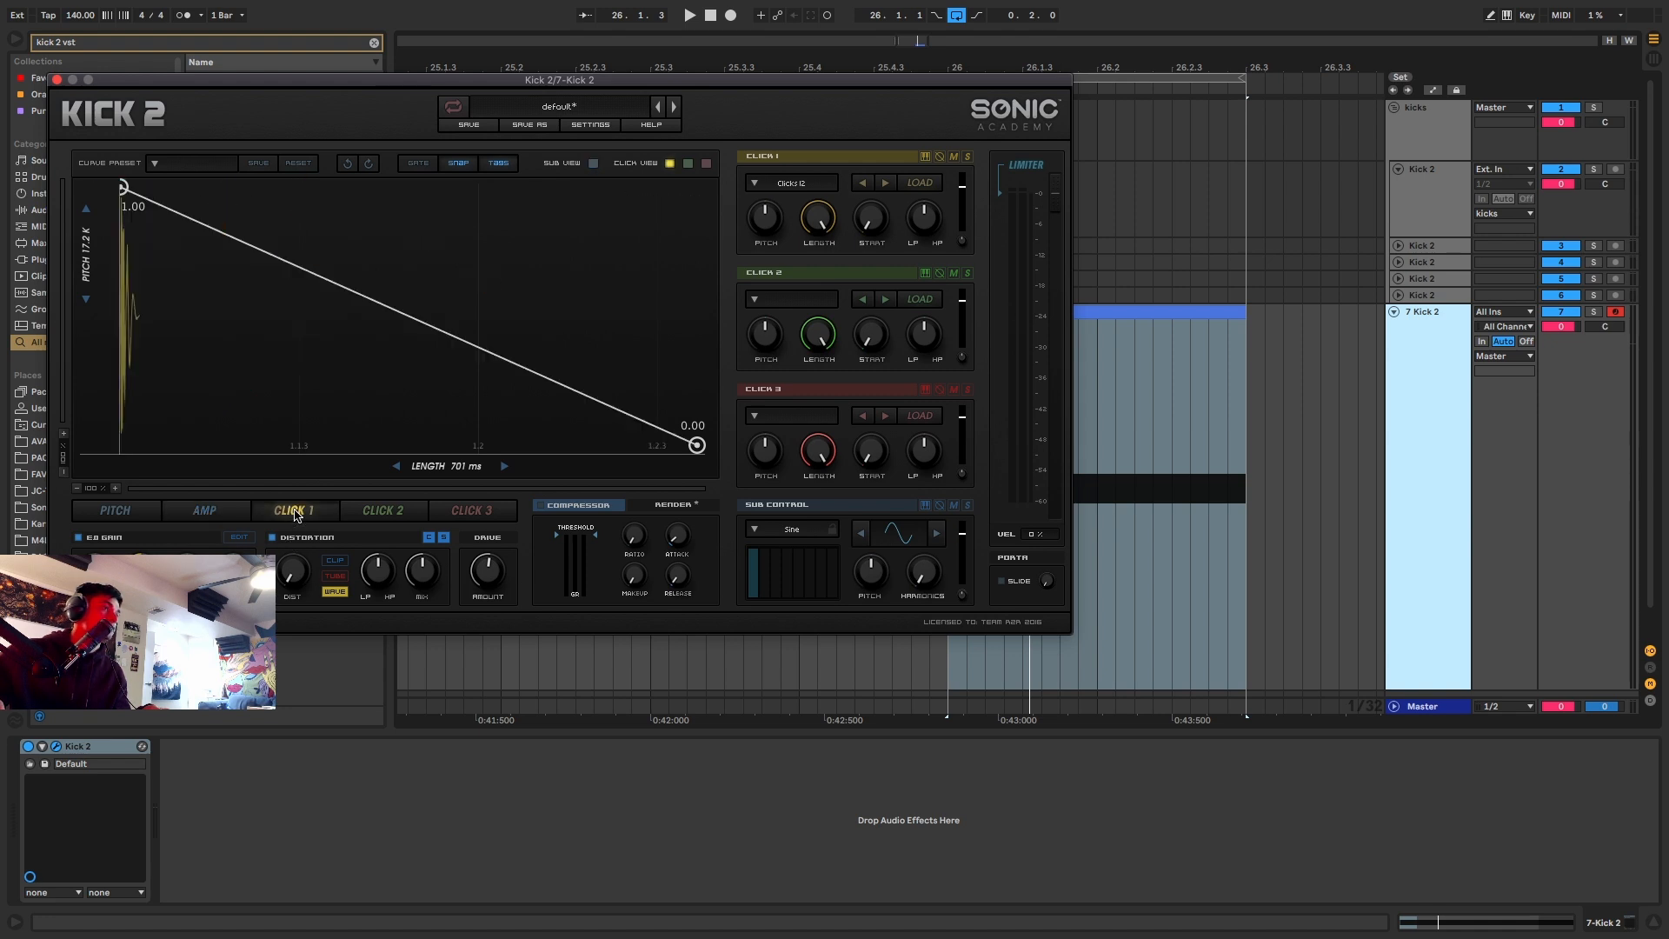
pyautogui.click(379, 513)
pyautogui.click(465, 510)
pyautogui.click(397, 511)
pyautogui.click(287, 513)
pyautogui.click(115, 510)
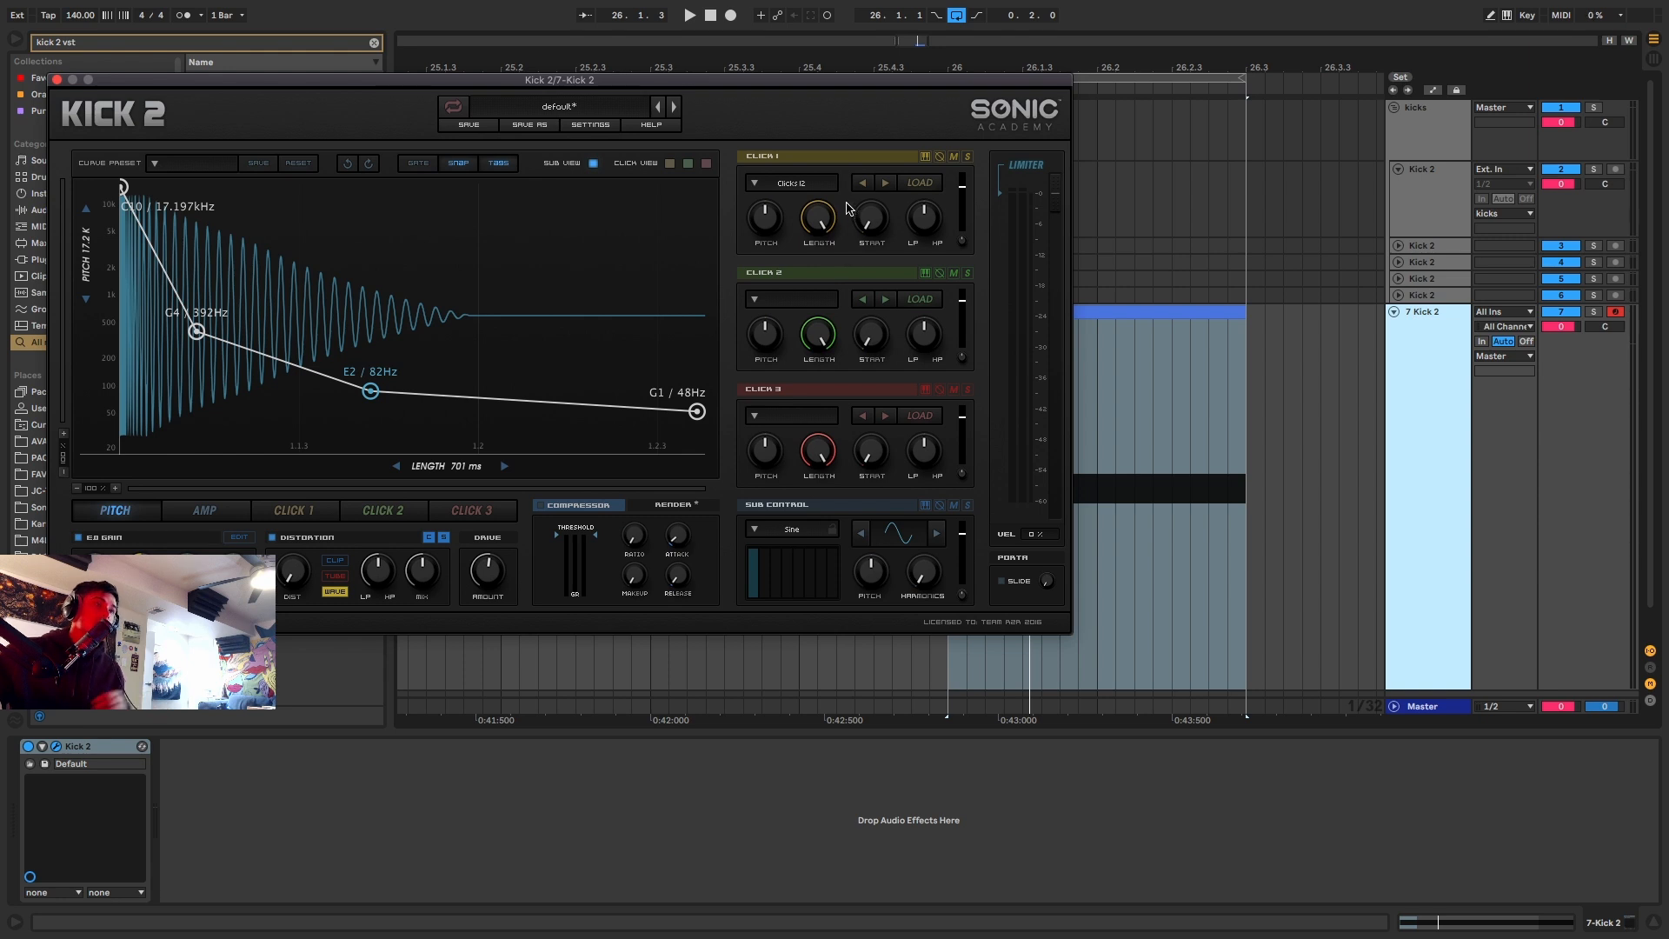
pyautogui.click(756, 416)
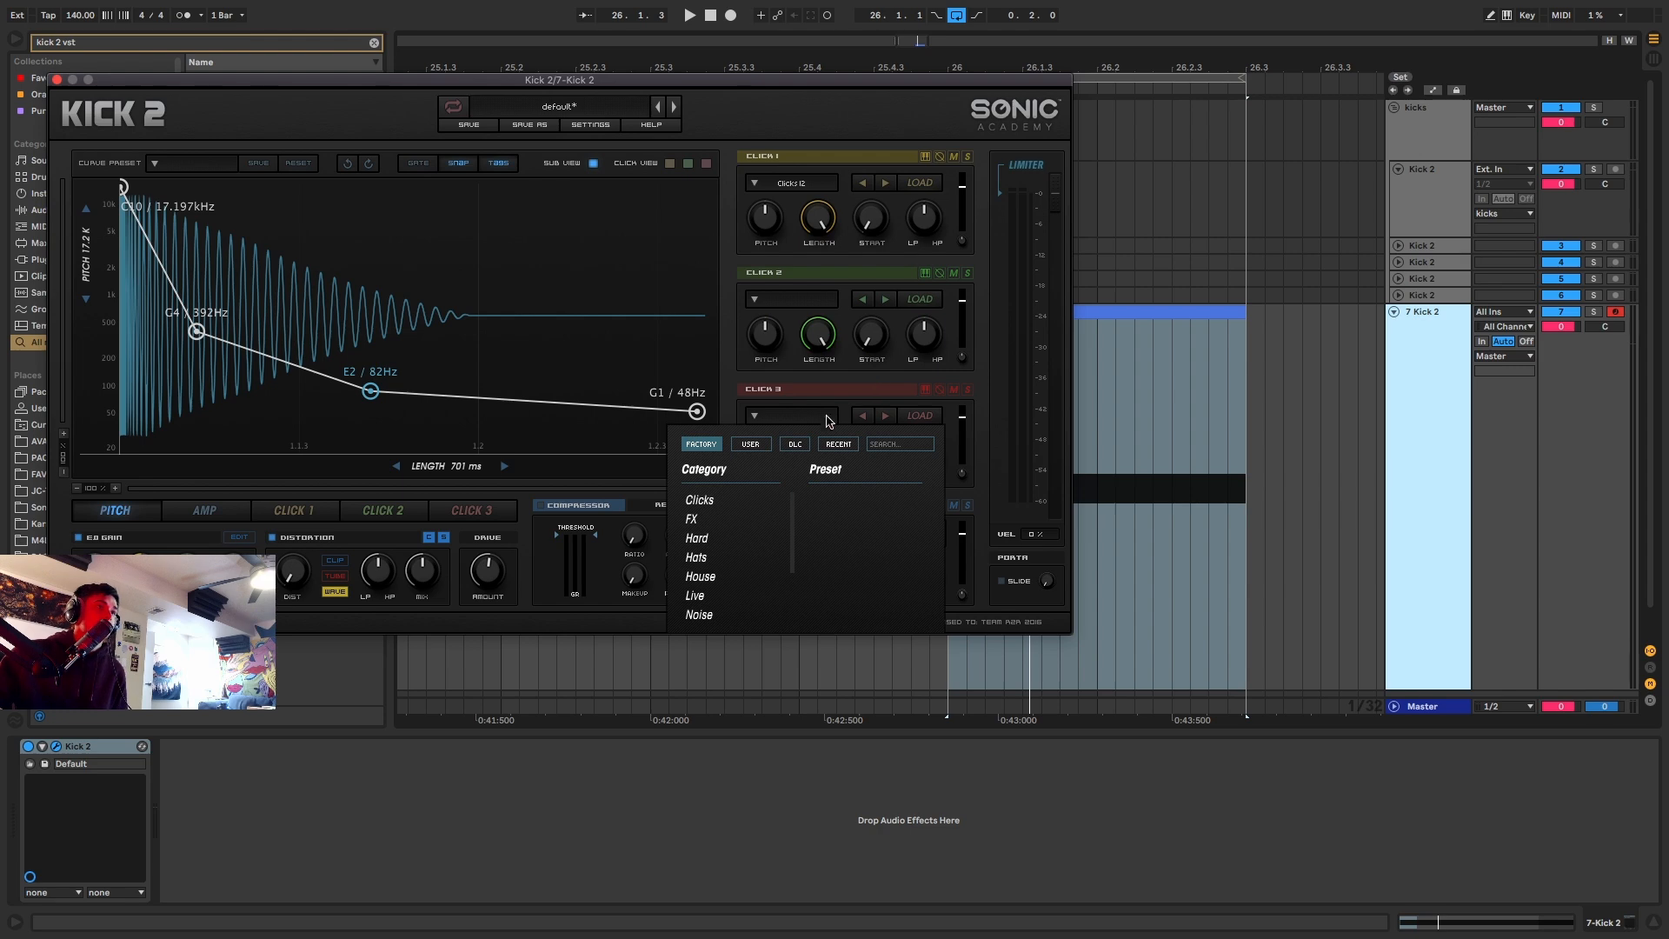
pyautogui.click(747, 385)
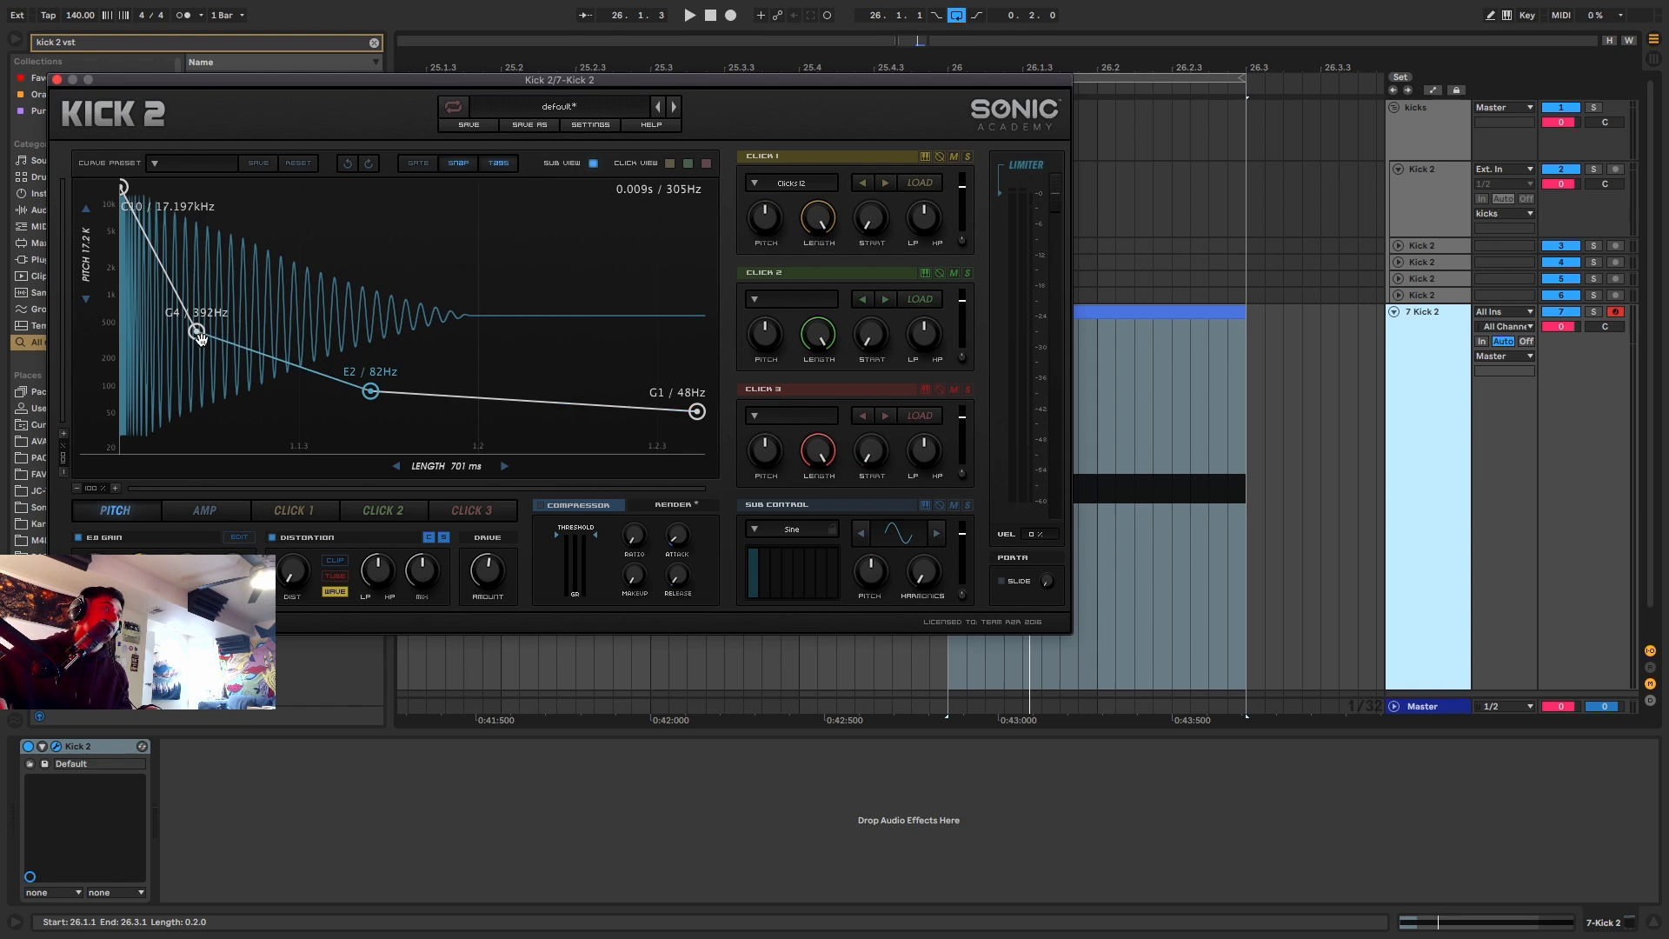
# Raise the pitch envelope's middle points to about F8 (5.588 kHz) and G#5 (831 Hz) and audition the kick.
pyautogui.moveTo(197, 333); pyautogui.dragTo(294, 230)
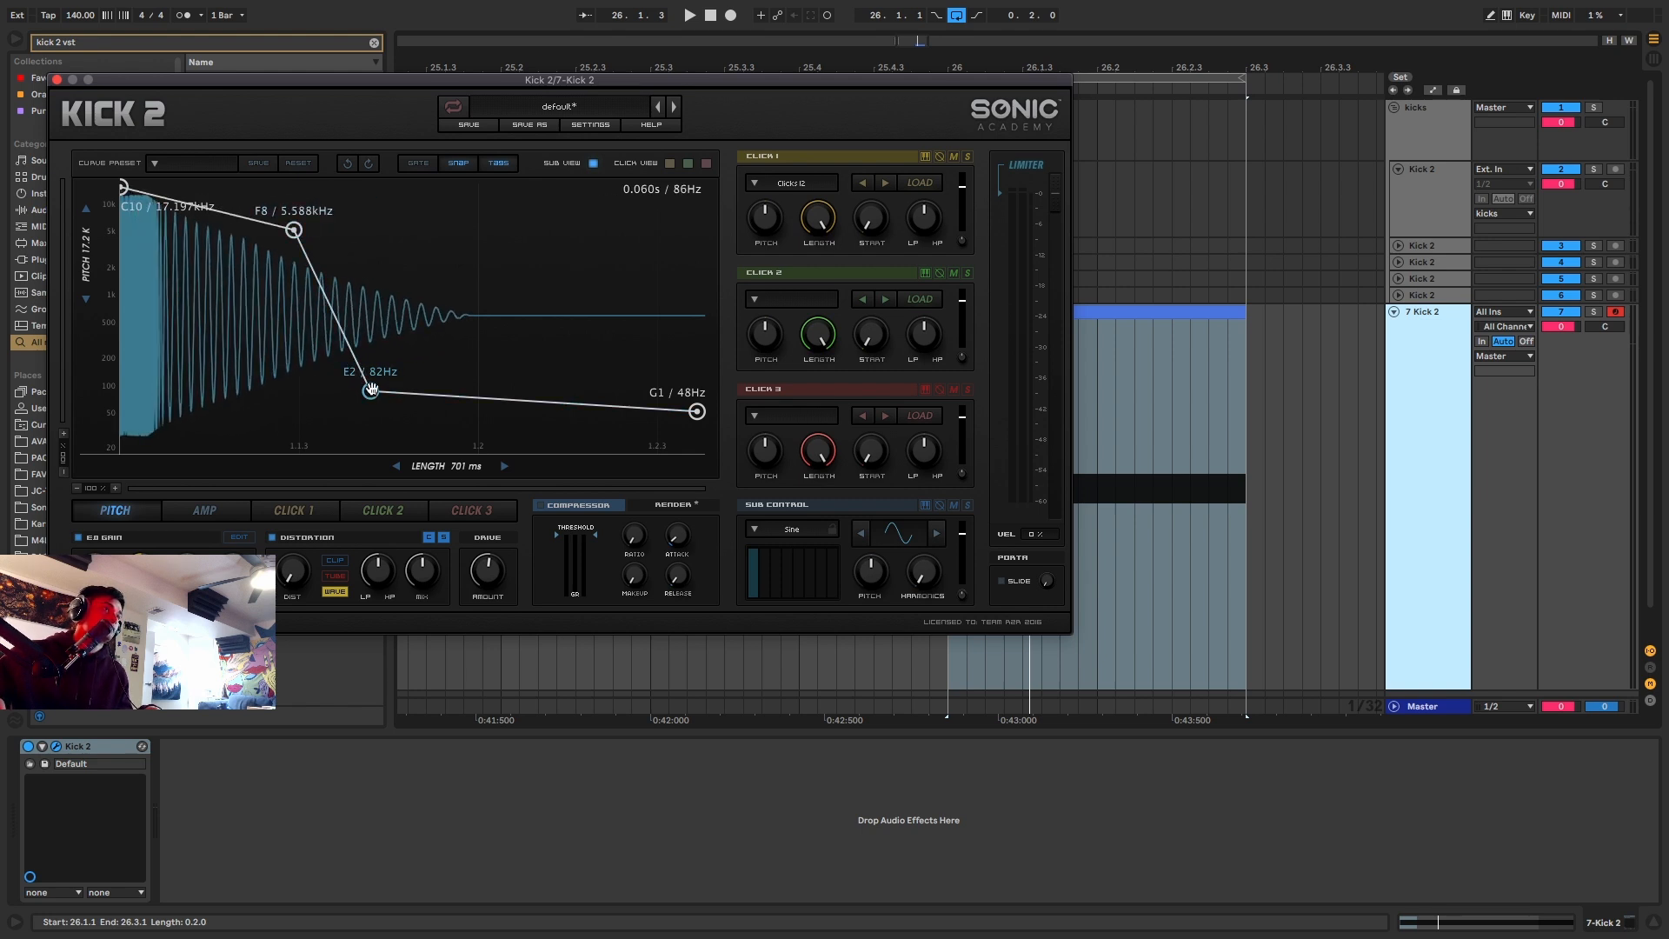
pyautogui.moveTo(372, 392); pyautogui.dragTo(461, 303)
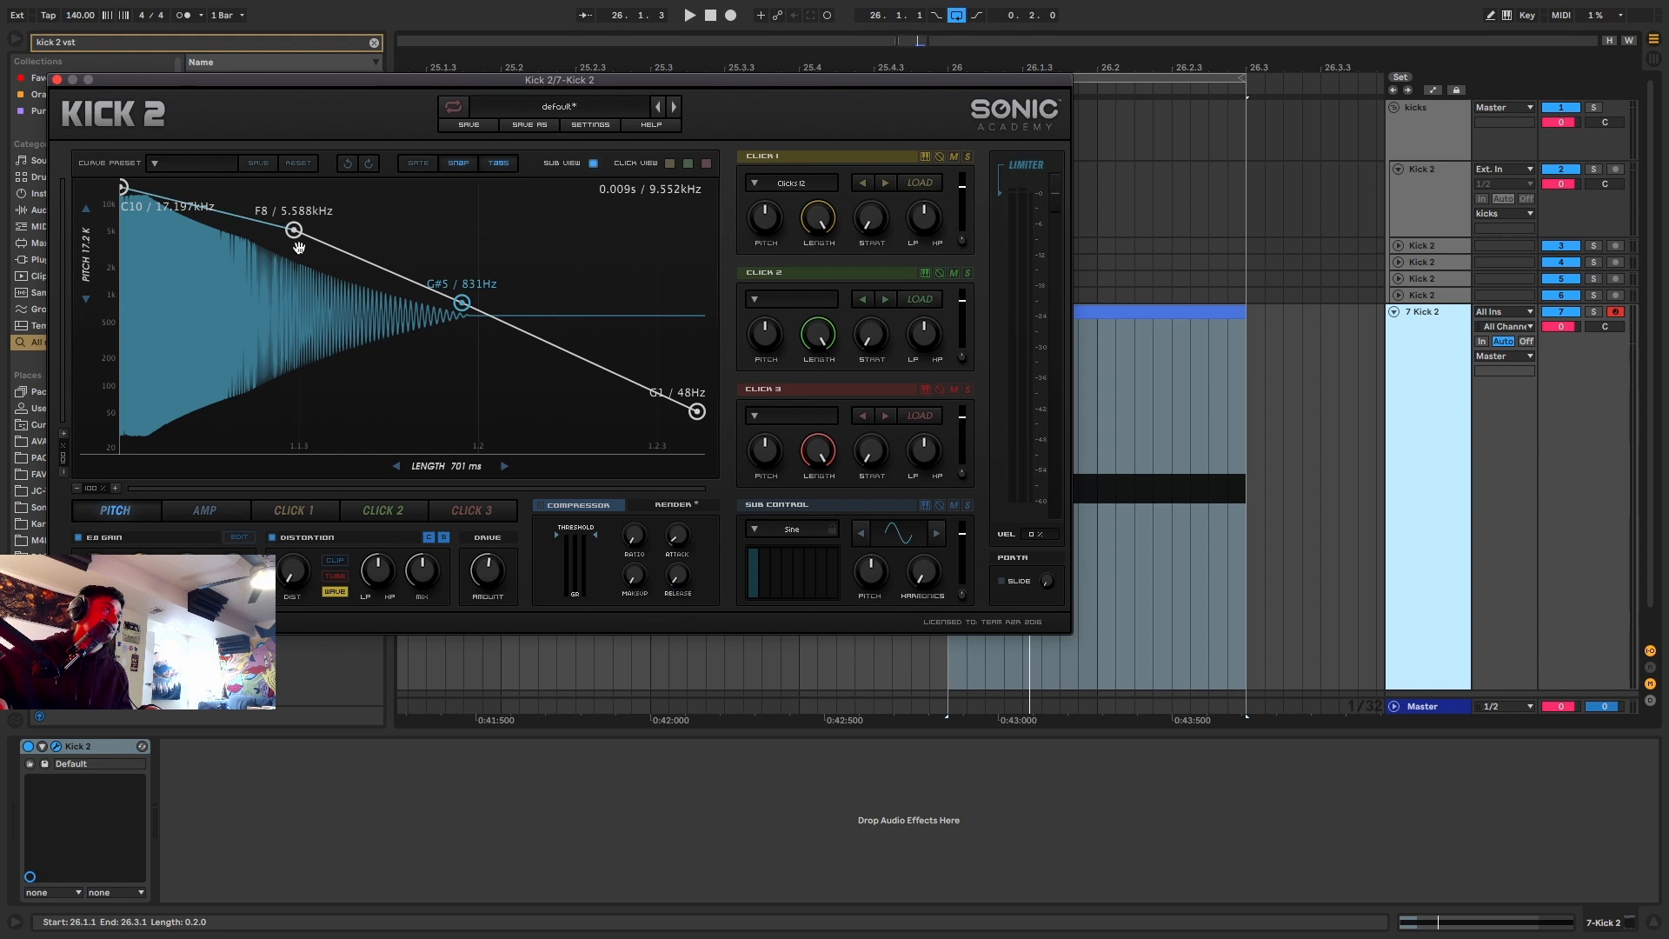
pyautogui.press('space')
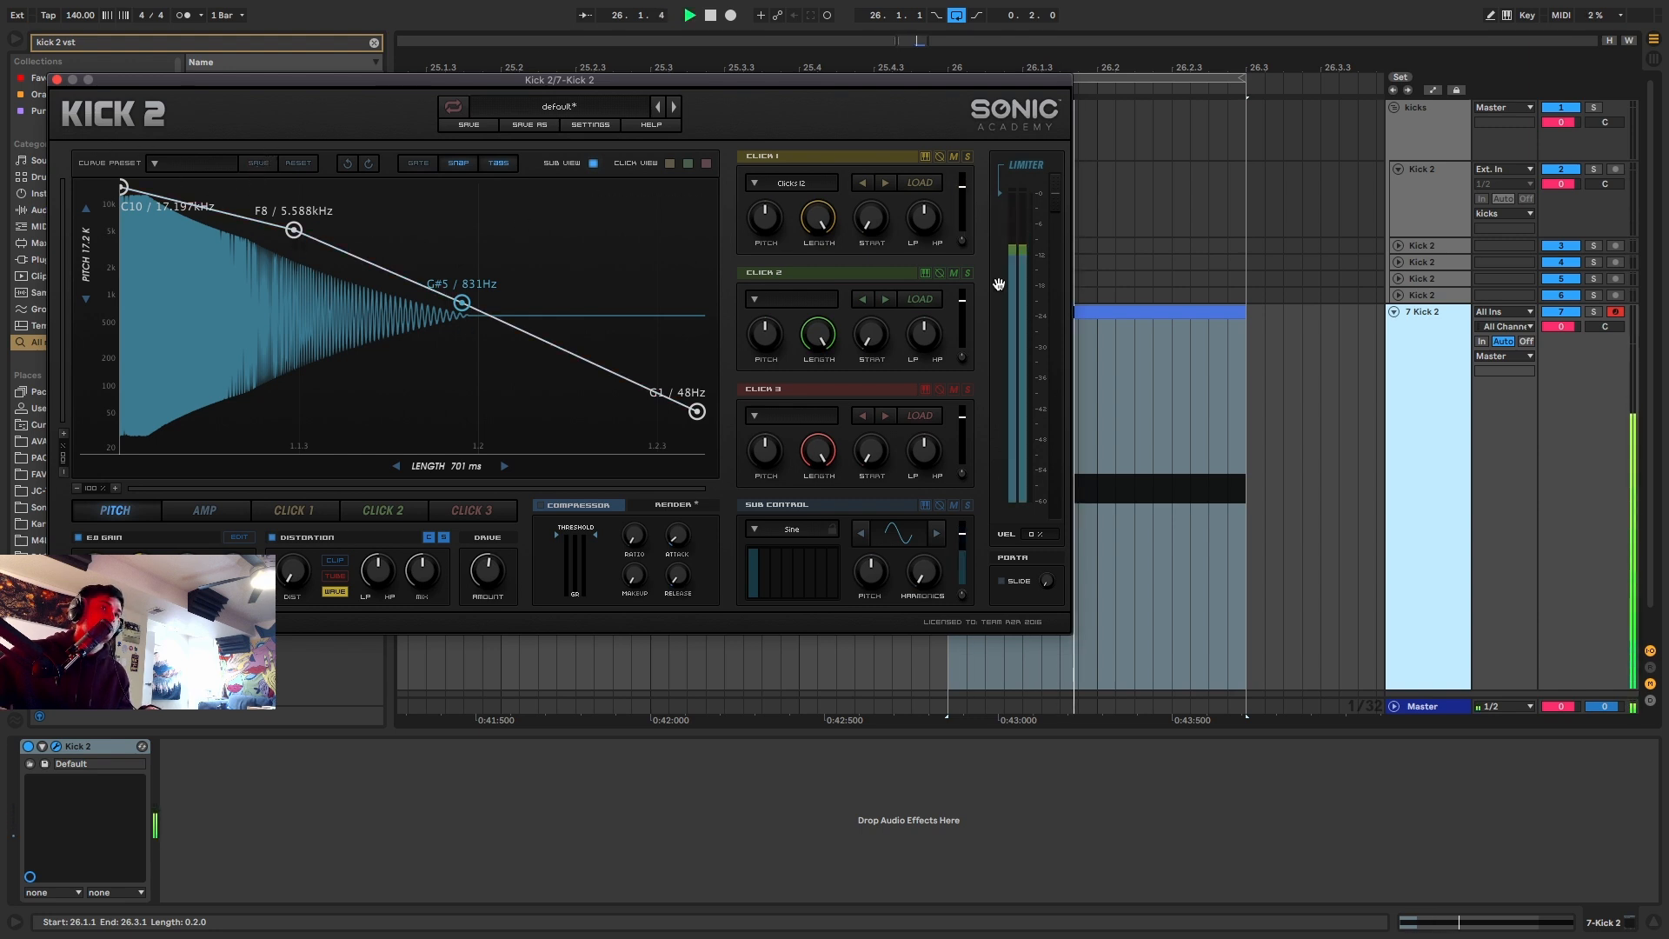
pyautogui.press('space')
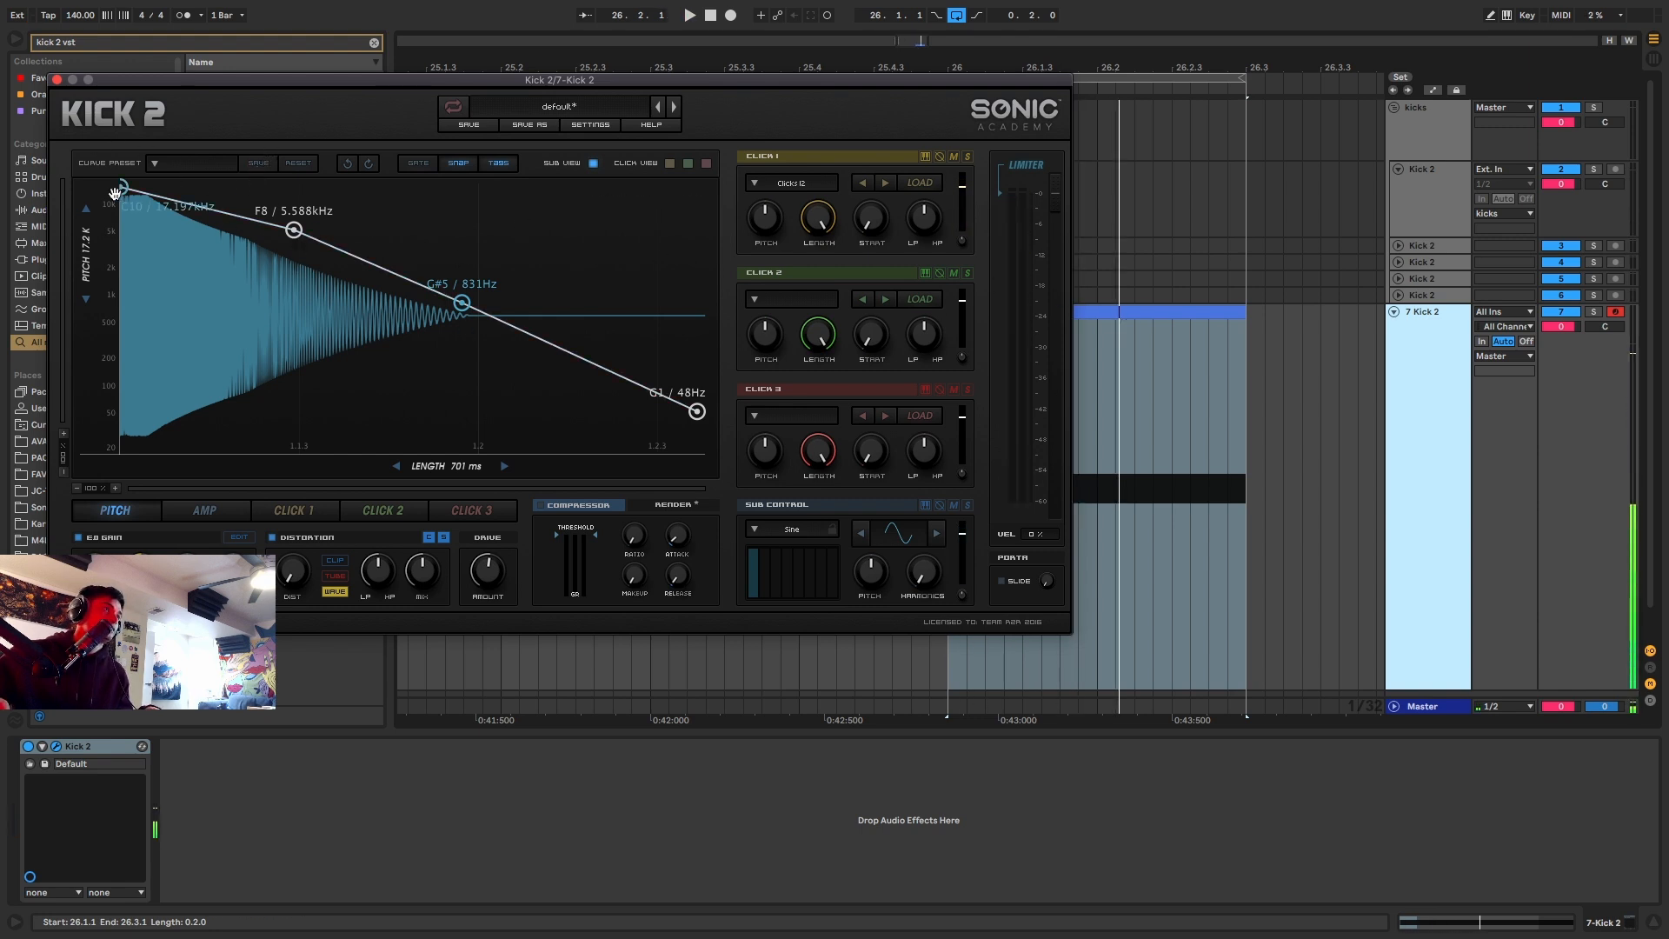
# Slow the amp envelope's attack by moving its early point to about 0.87 at 0.017 s, auditioning the kick.
pyautogui.click(206, 511)
pyautogui.moveTo(124, 187); pyautogui.dragTo(222, 187)
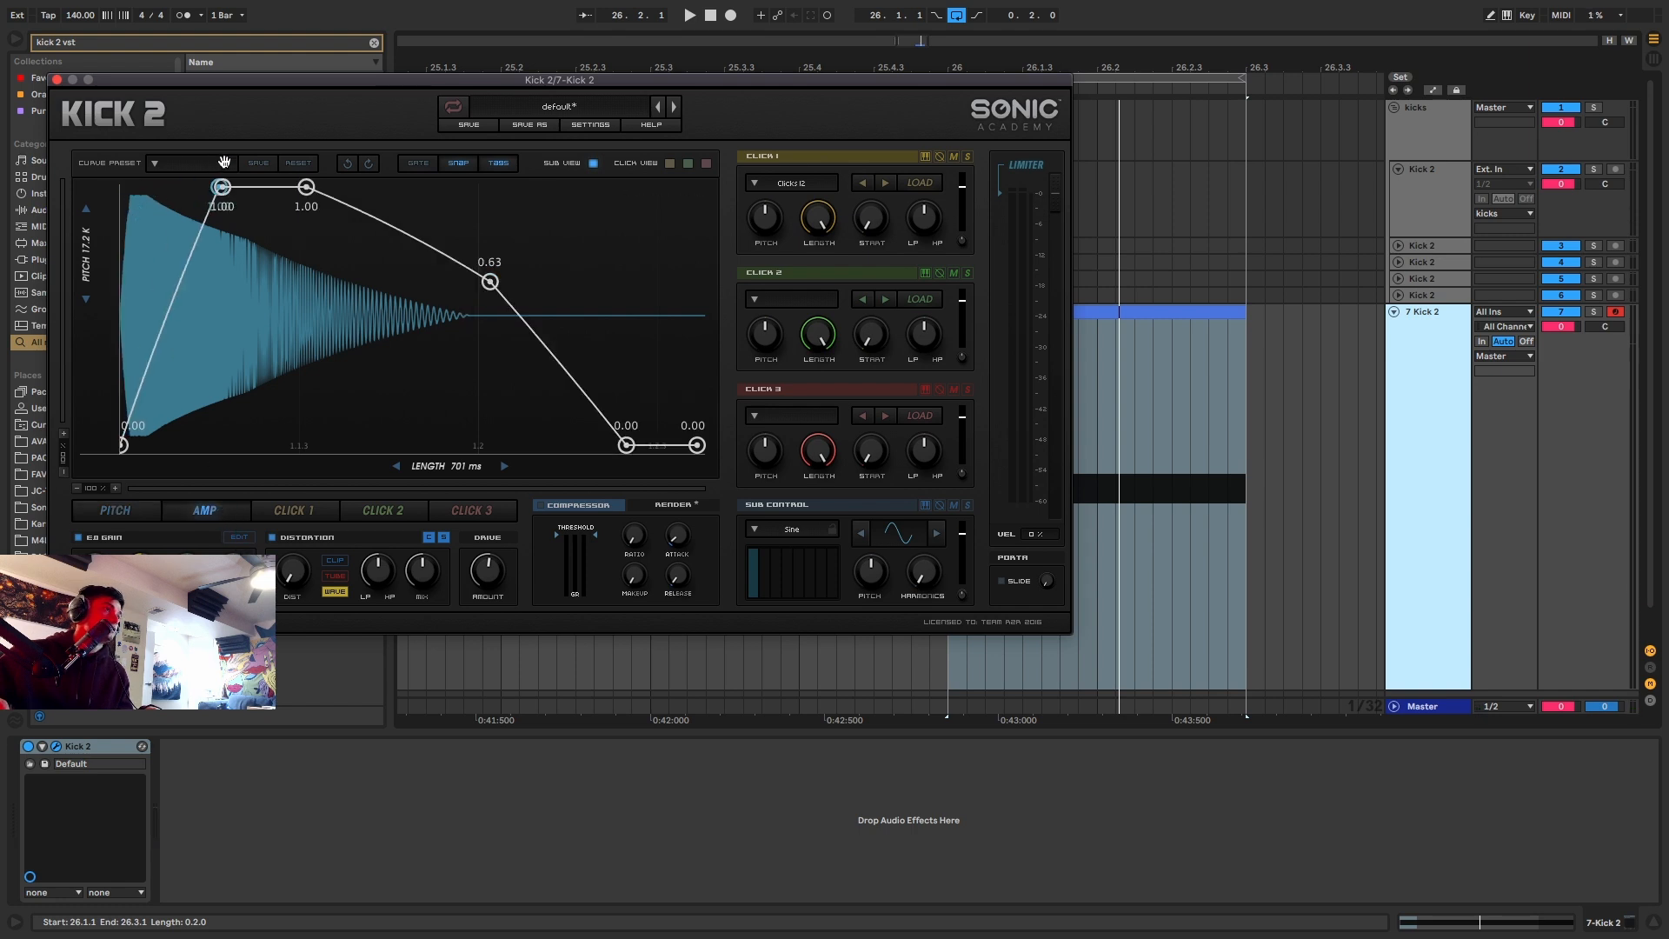
pyautogui.press('space')
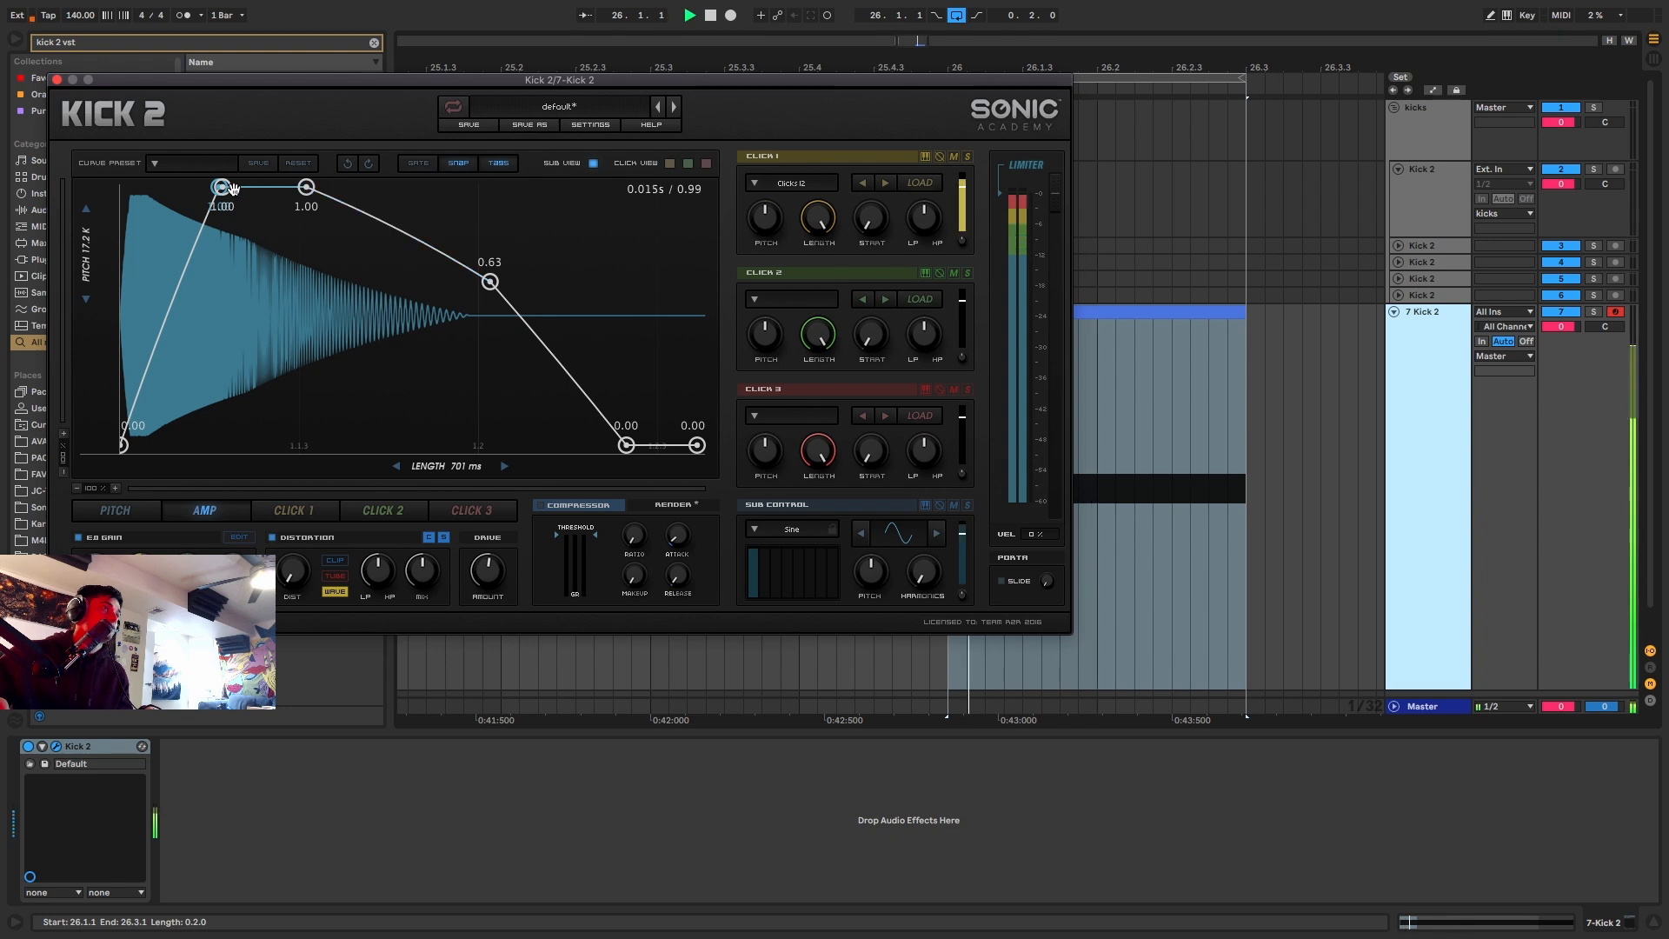
pyautogui.moveTo(224, 187); pyautogui.dragTo(350, 198)
pyautogui.press('space')
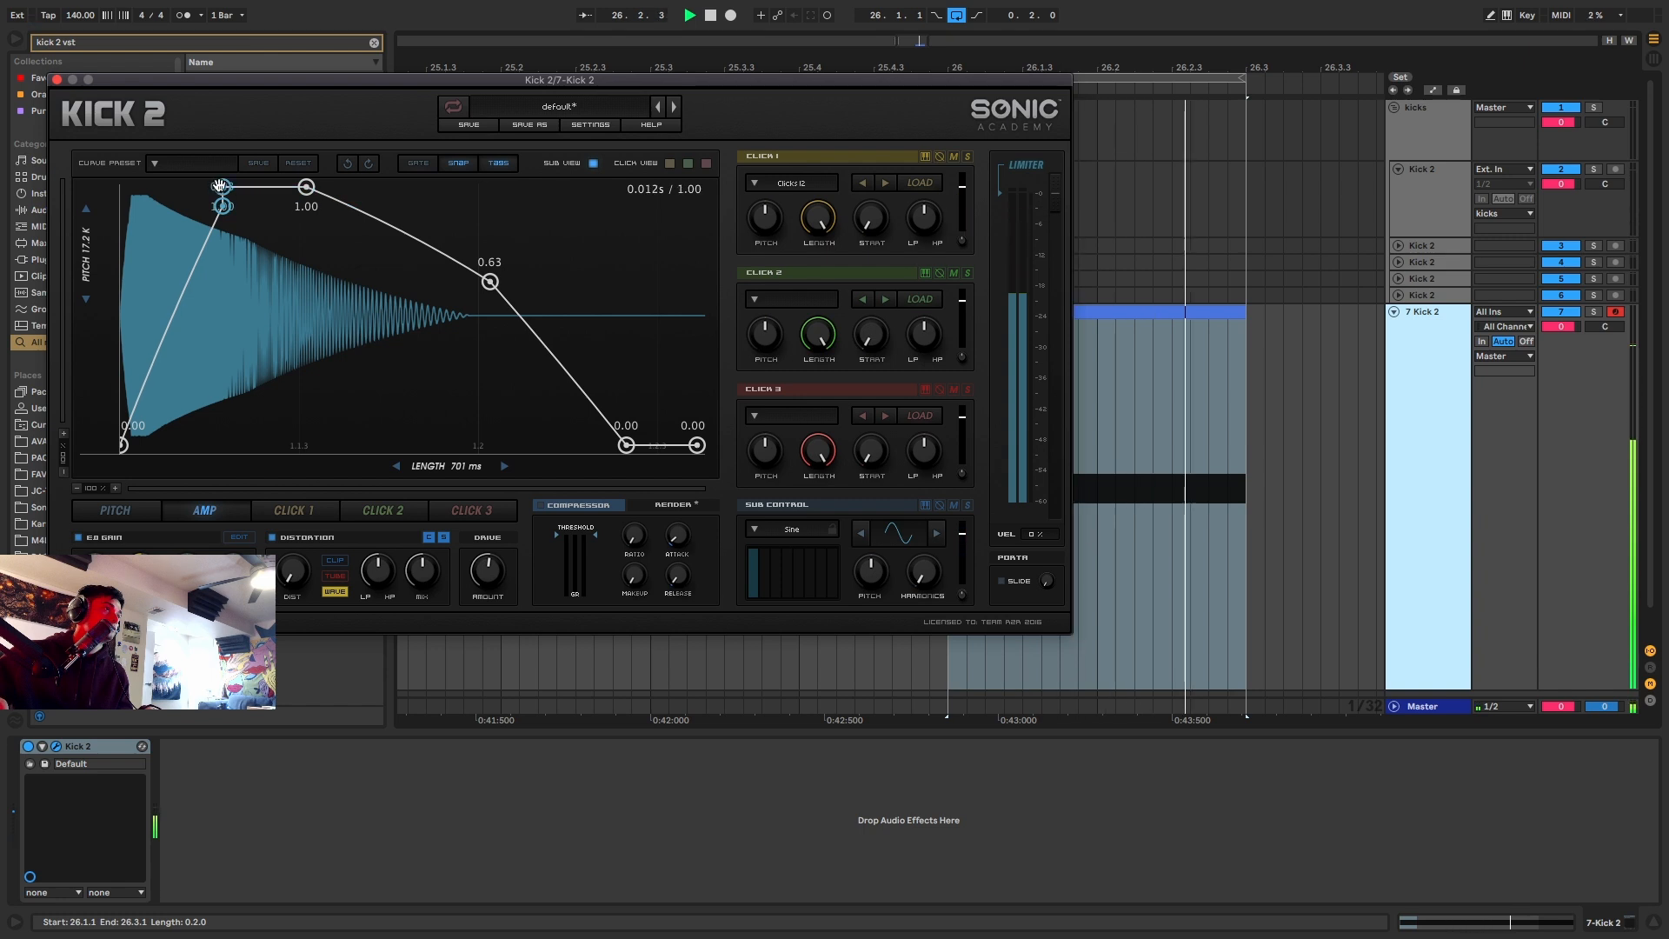
pyautogui.moveTo(223, 206); pyautogui.dragTo(235, 221)
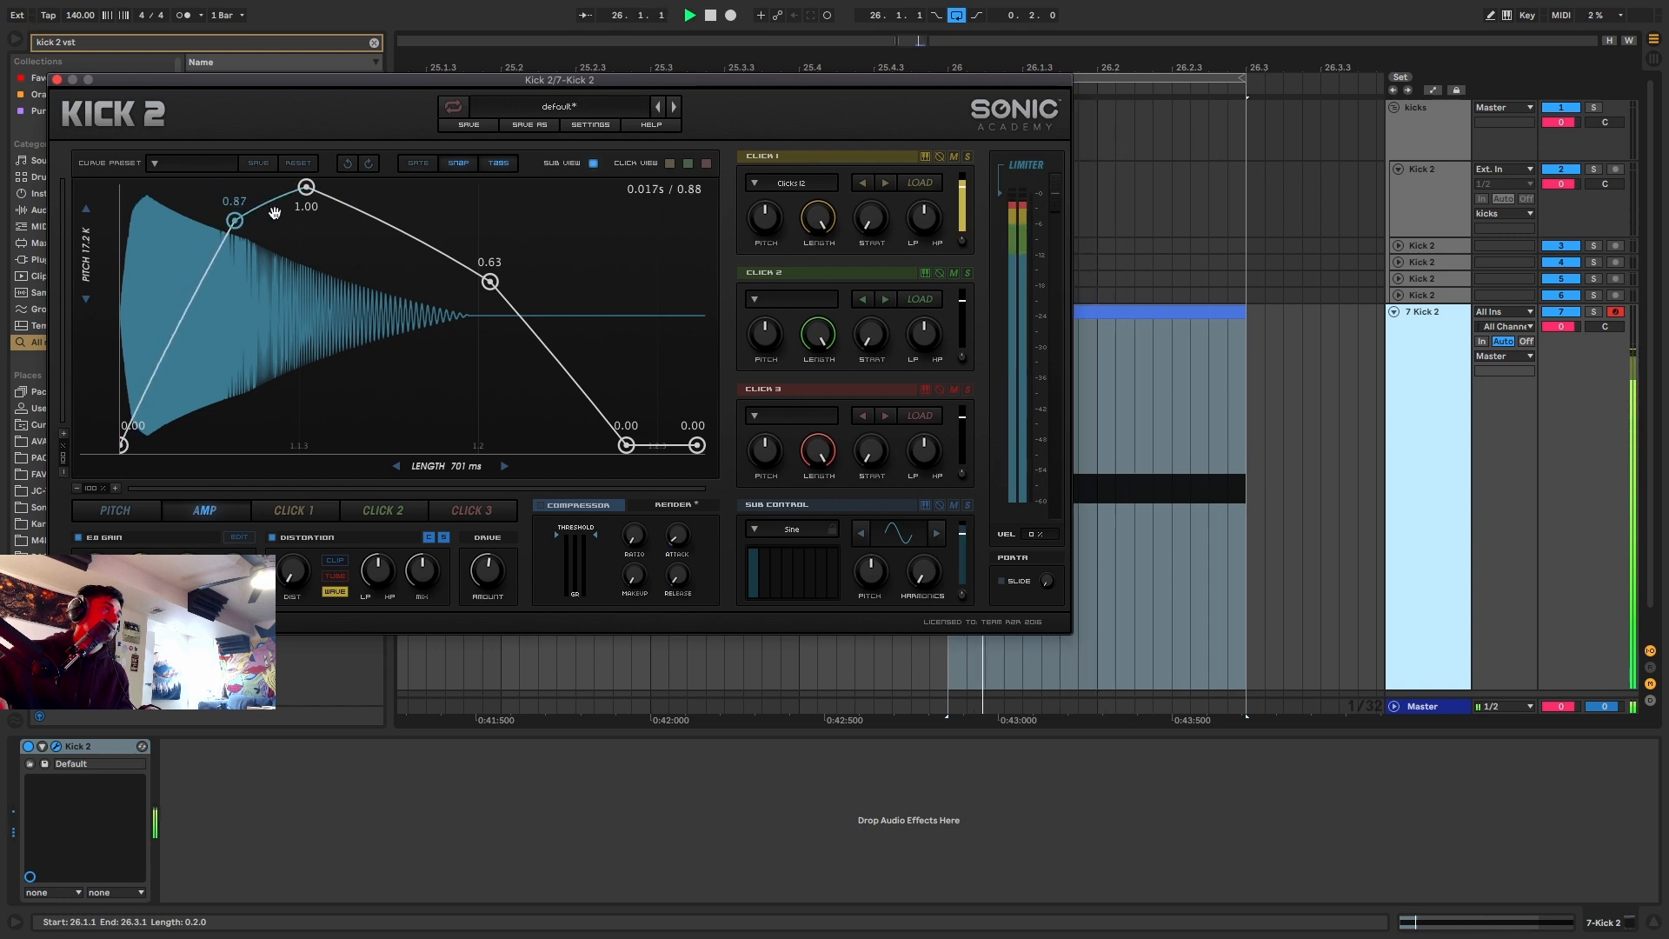
# Solo the Click 1 layer and play the loop to hear it on its own.
pyautogui.click(956, 157)
pyautogui.press('space')
pyautogui.click(969, 158)
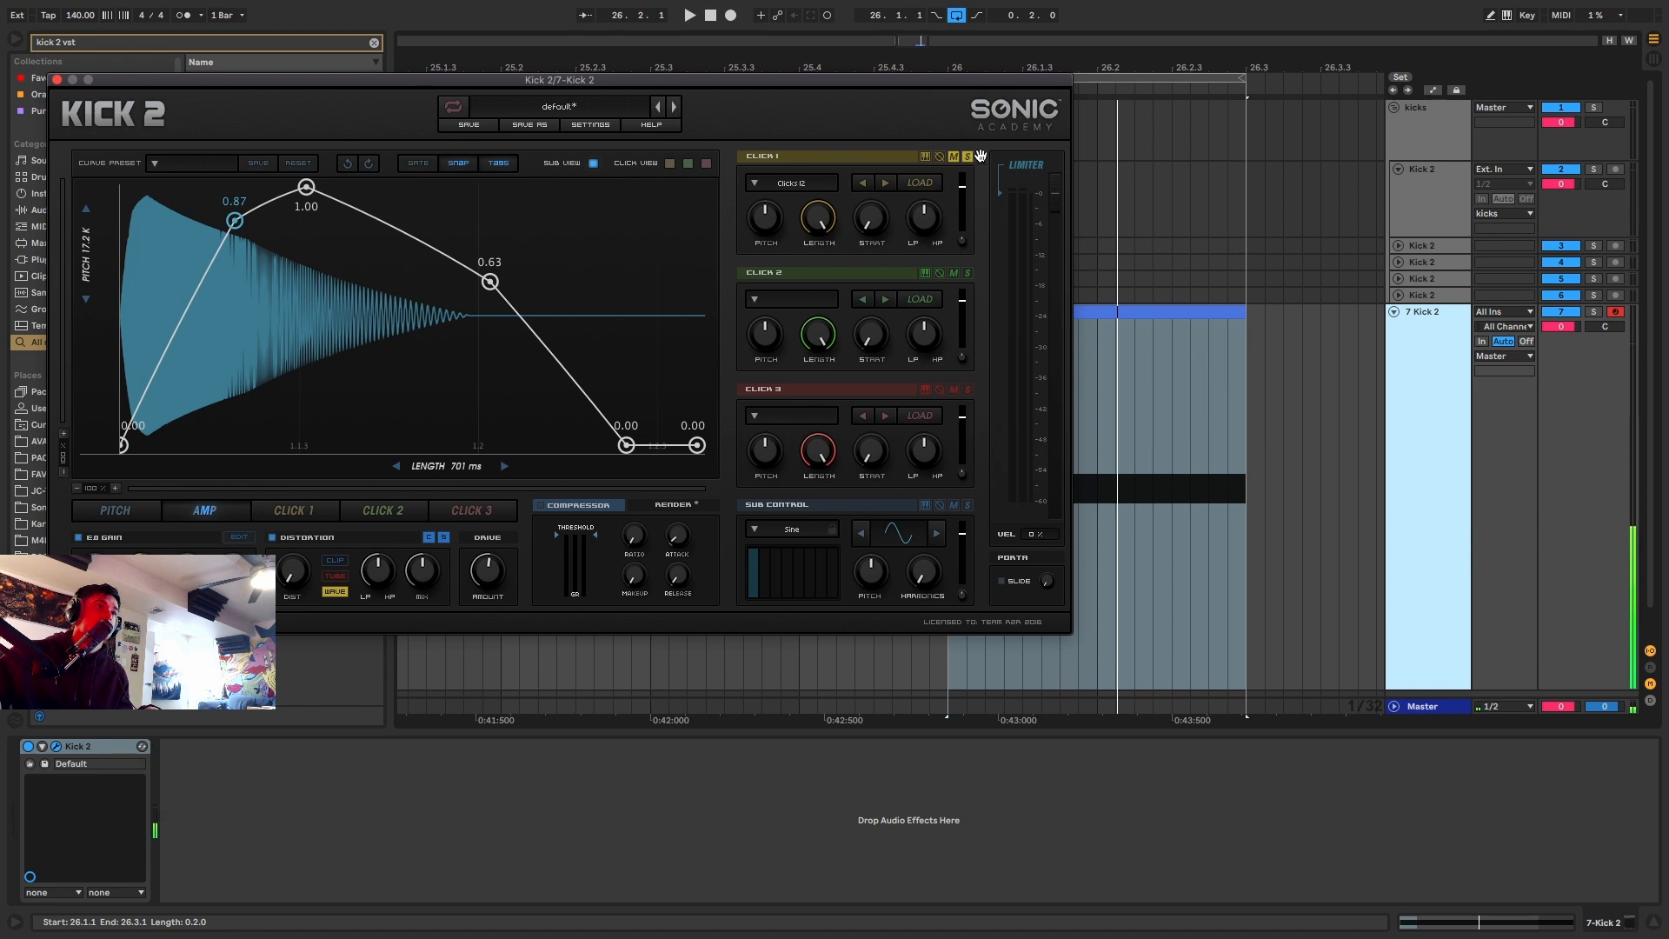
pyautogui.press('space')
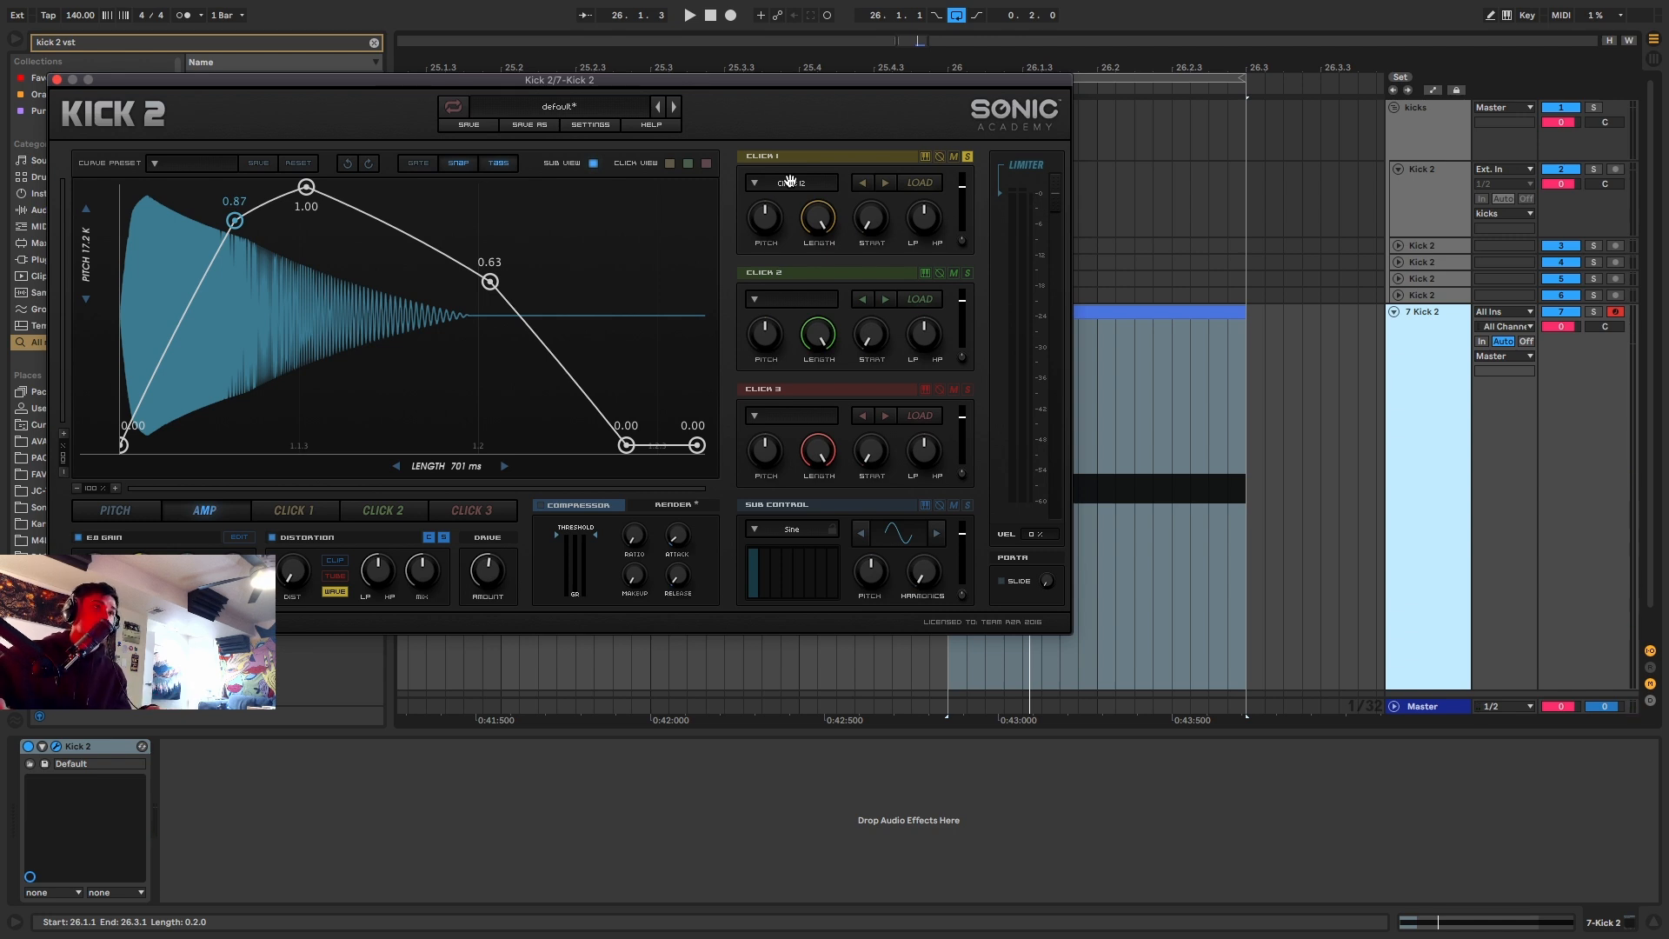
# Load the FX 2 preset from the FX category into Click 1, auditioning it in solo and in the full kick.
pyautogui.click(790, 181)
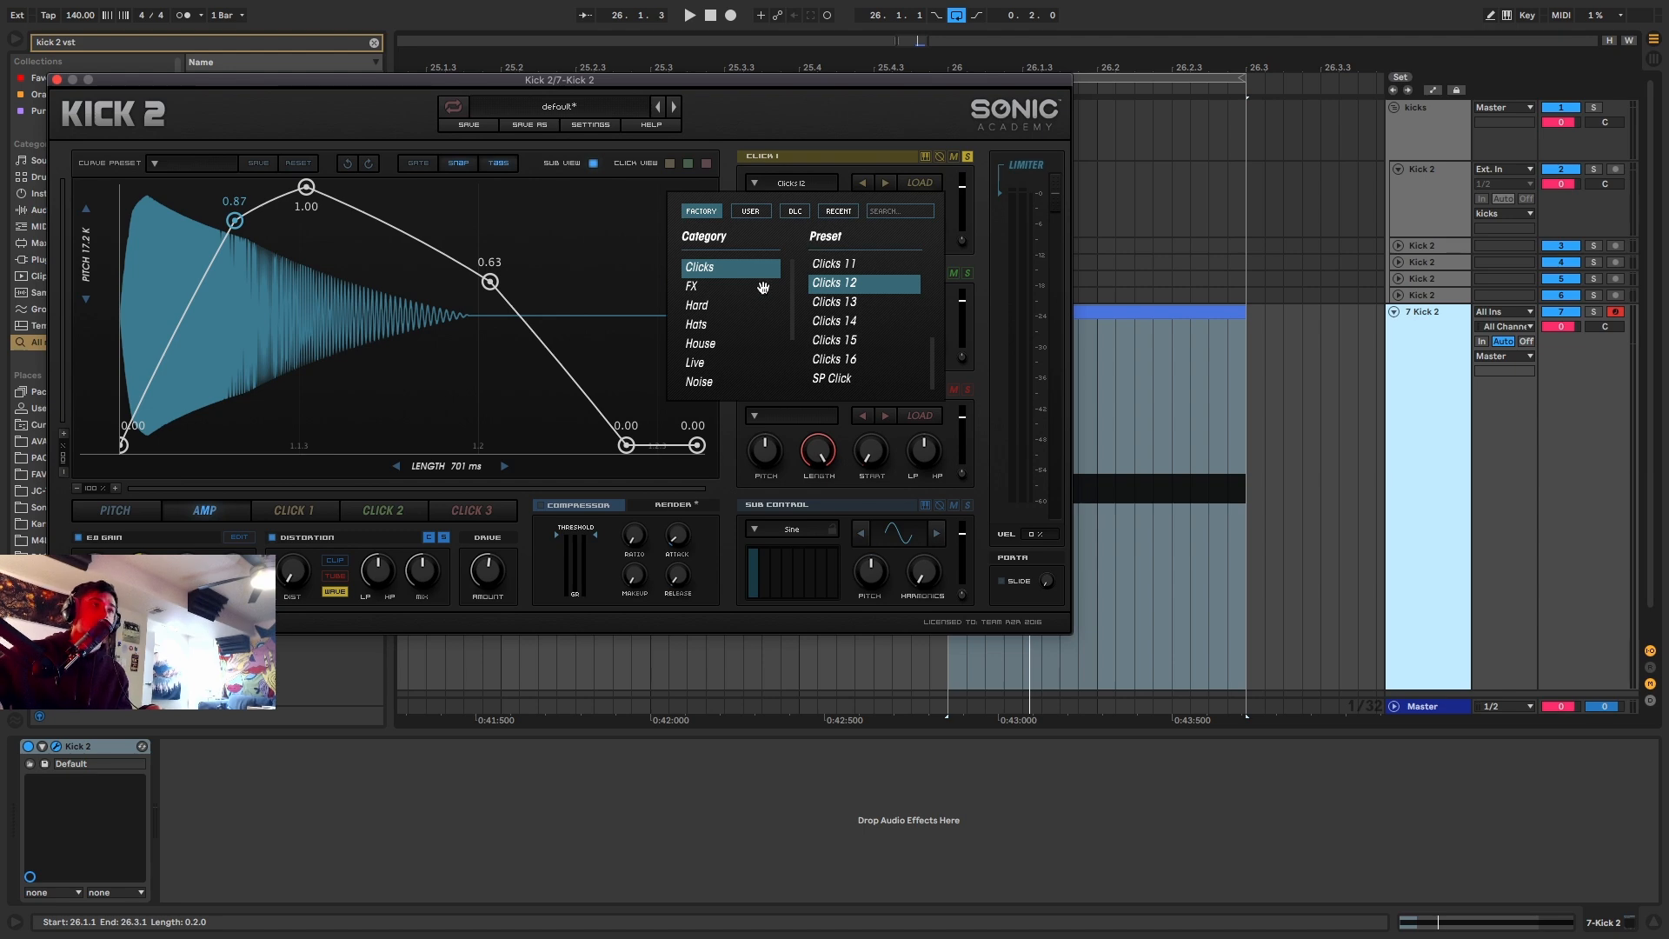
pyautogui.click(698, 288)
pyautogui.click(823, 267)
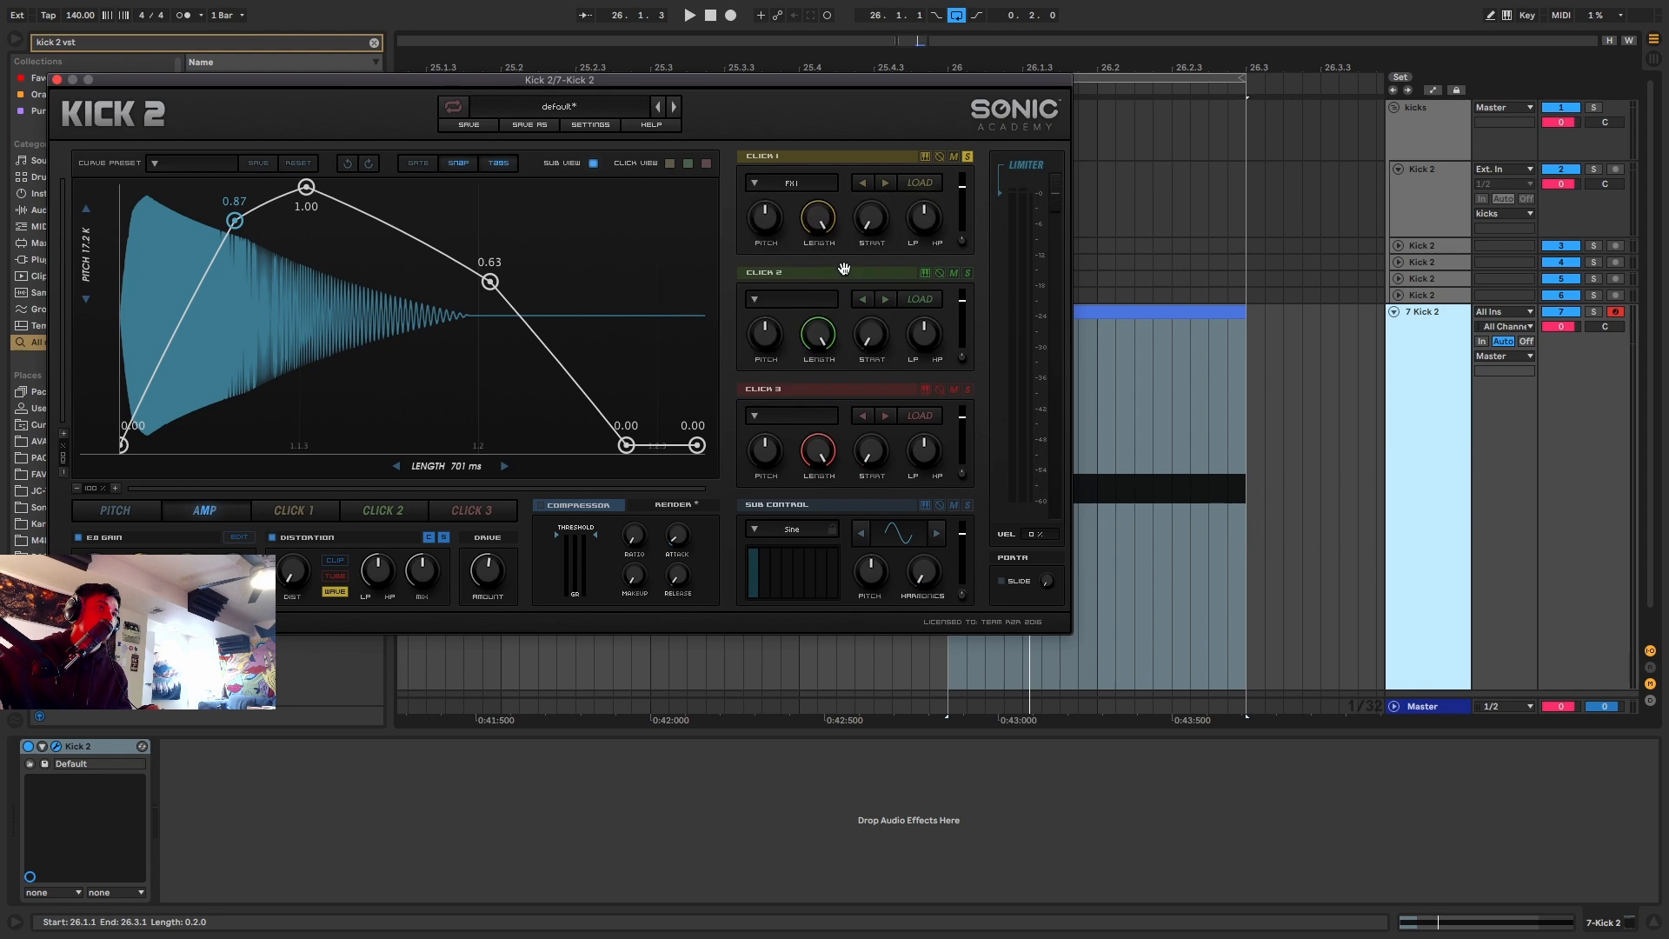
pyautogui.press('space')
pyautogui.press('space')
pyautogui.click(884, 182)
pyautogui.press('space')
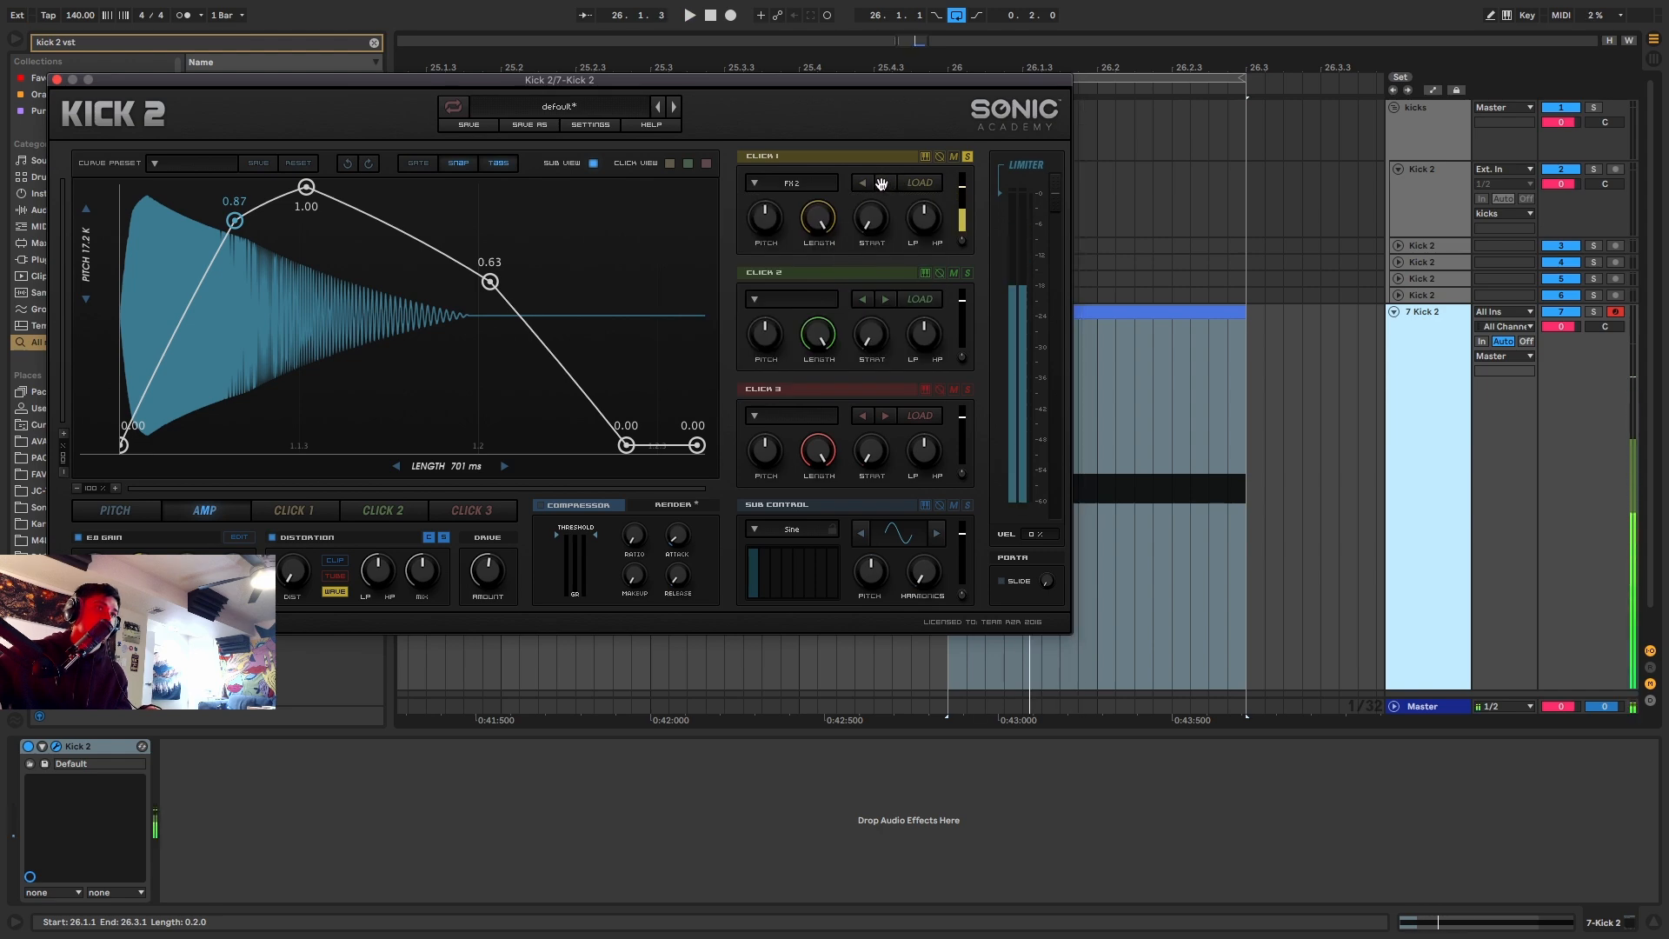
pyautogui.press('space')
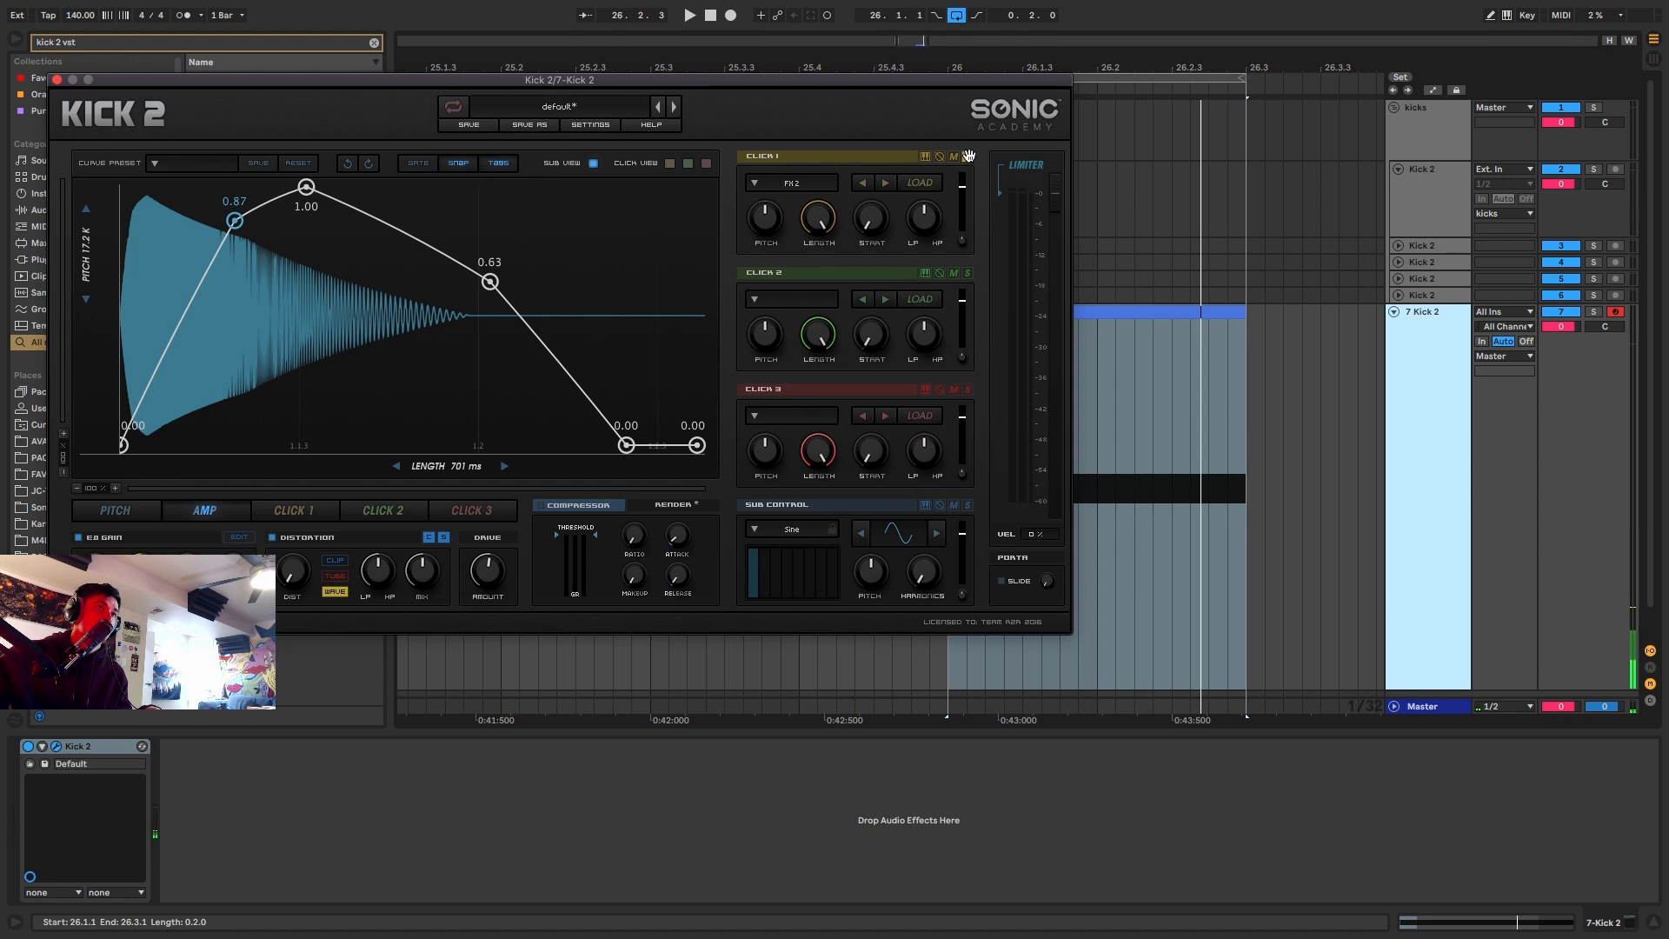
pyautogui.press('space')
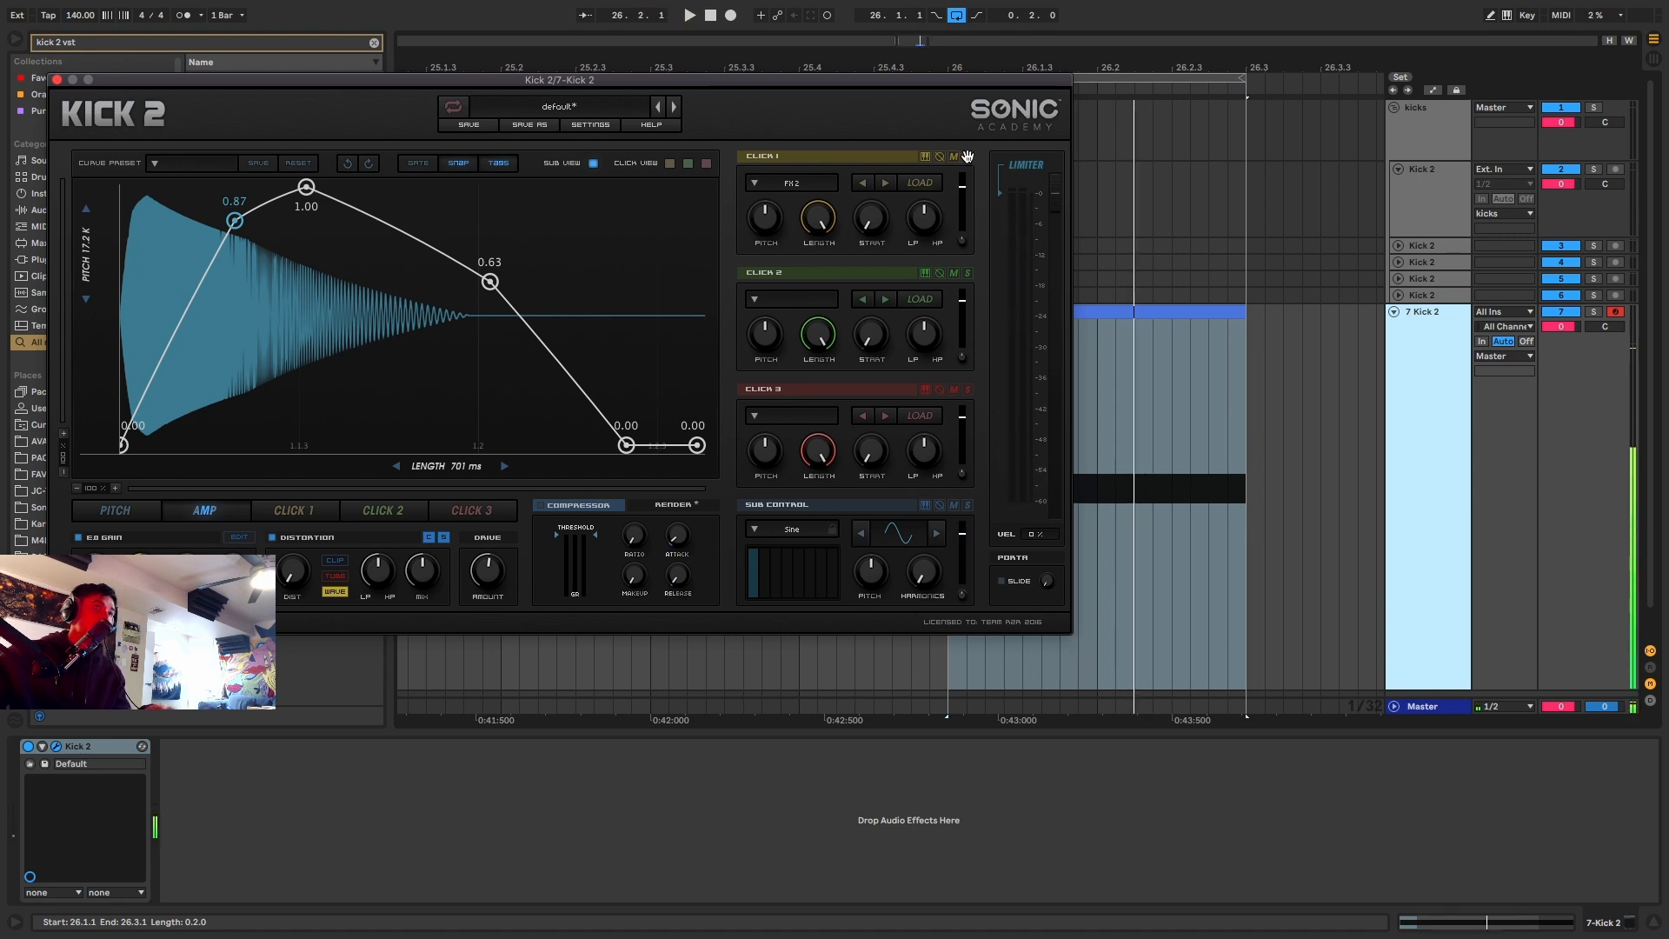
# Load Snare Noise 04 into Click 2, auditioning it in solo, and adjust its level slightly within the full kick.
pyautogui.click(886, 299)
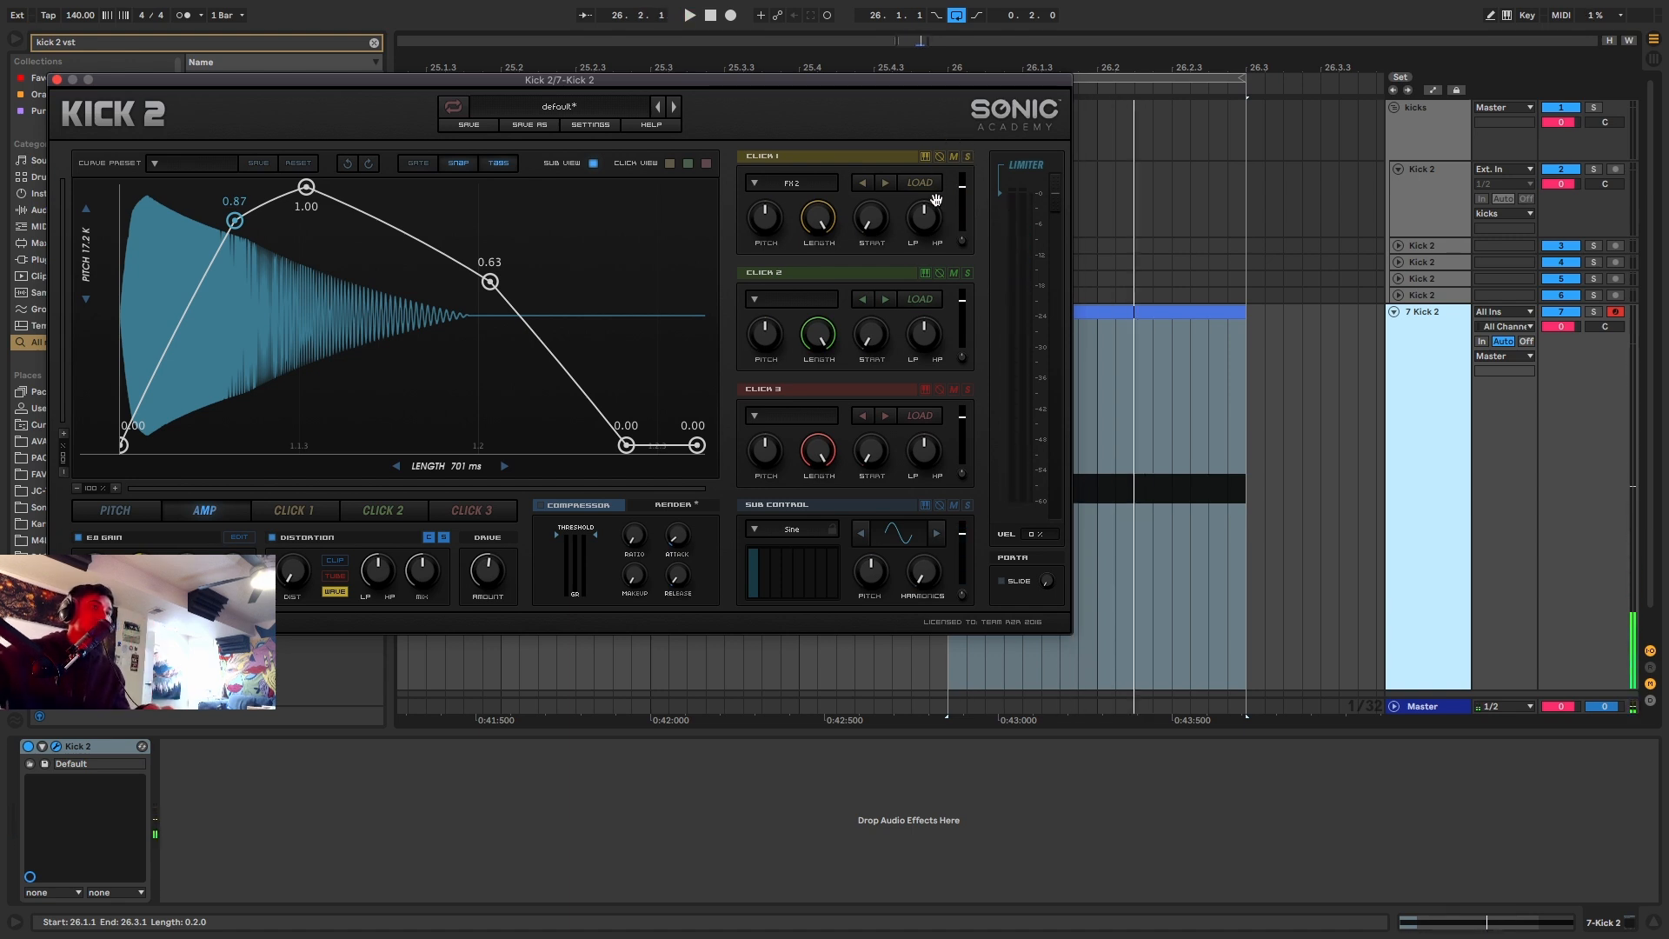
pyautogui.click(968, 273)
pyautogui.click(886, 299)
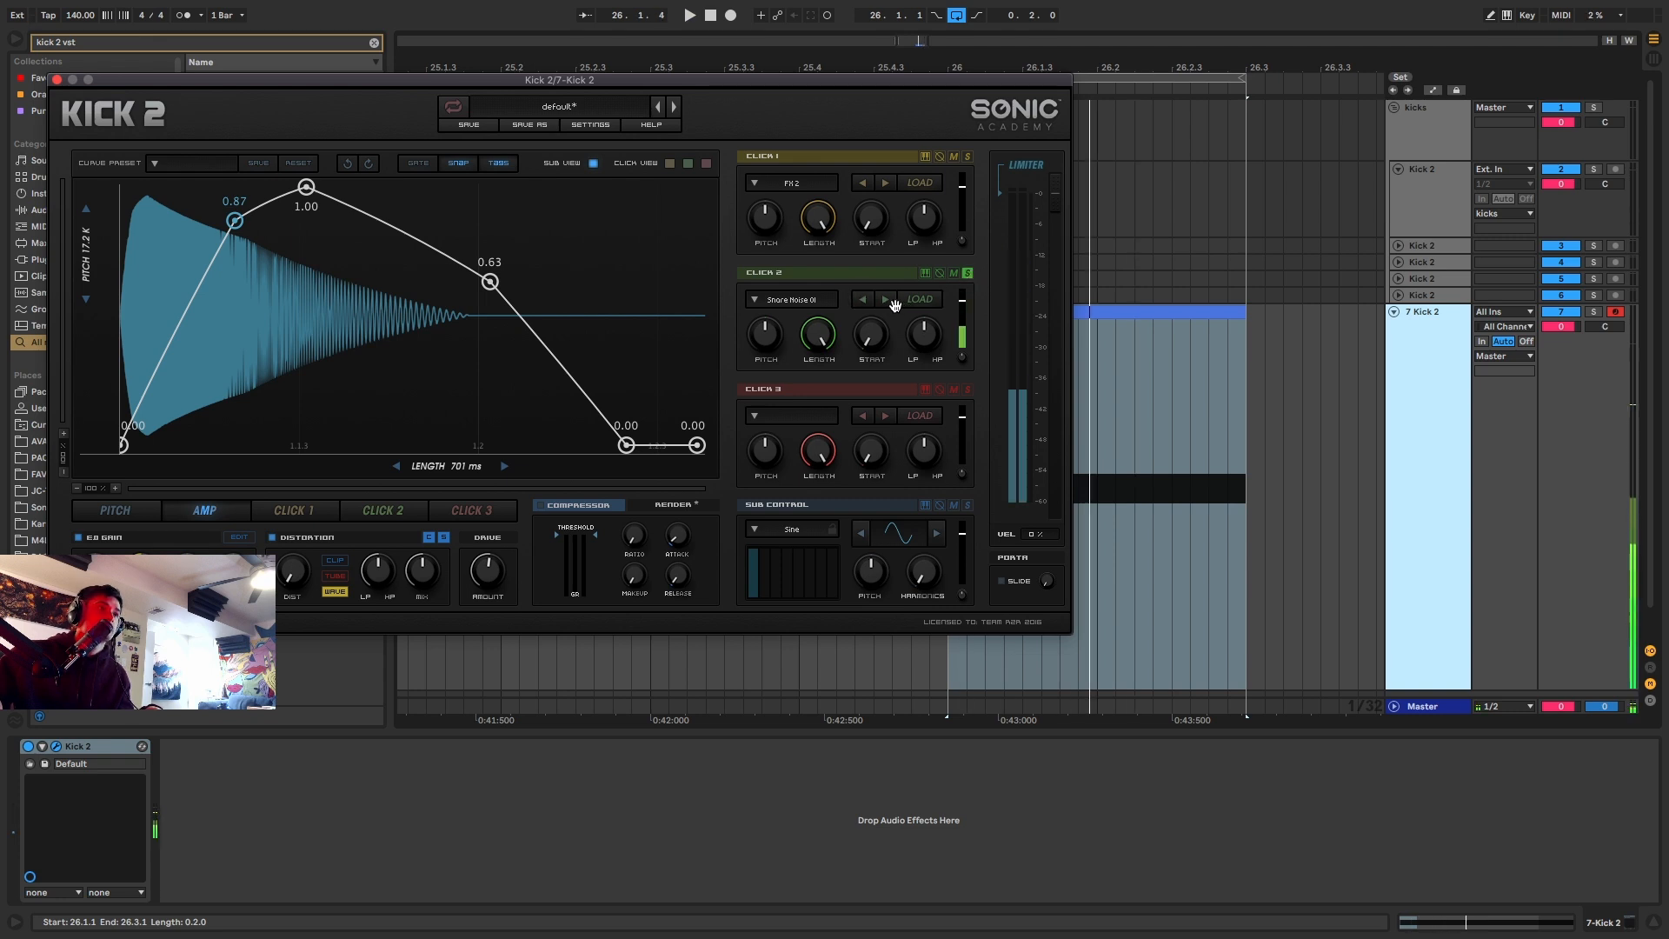
pyautogui.click(886, 299)
pyautogui.click(886, 299)
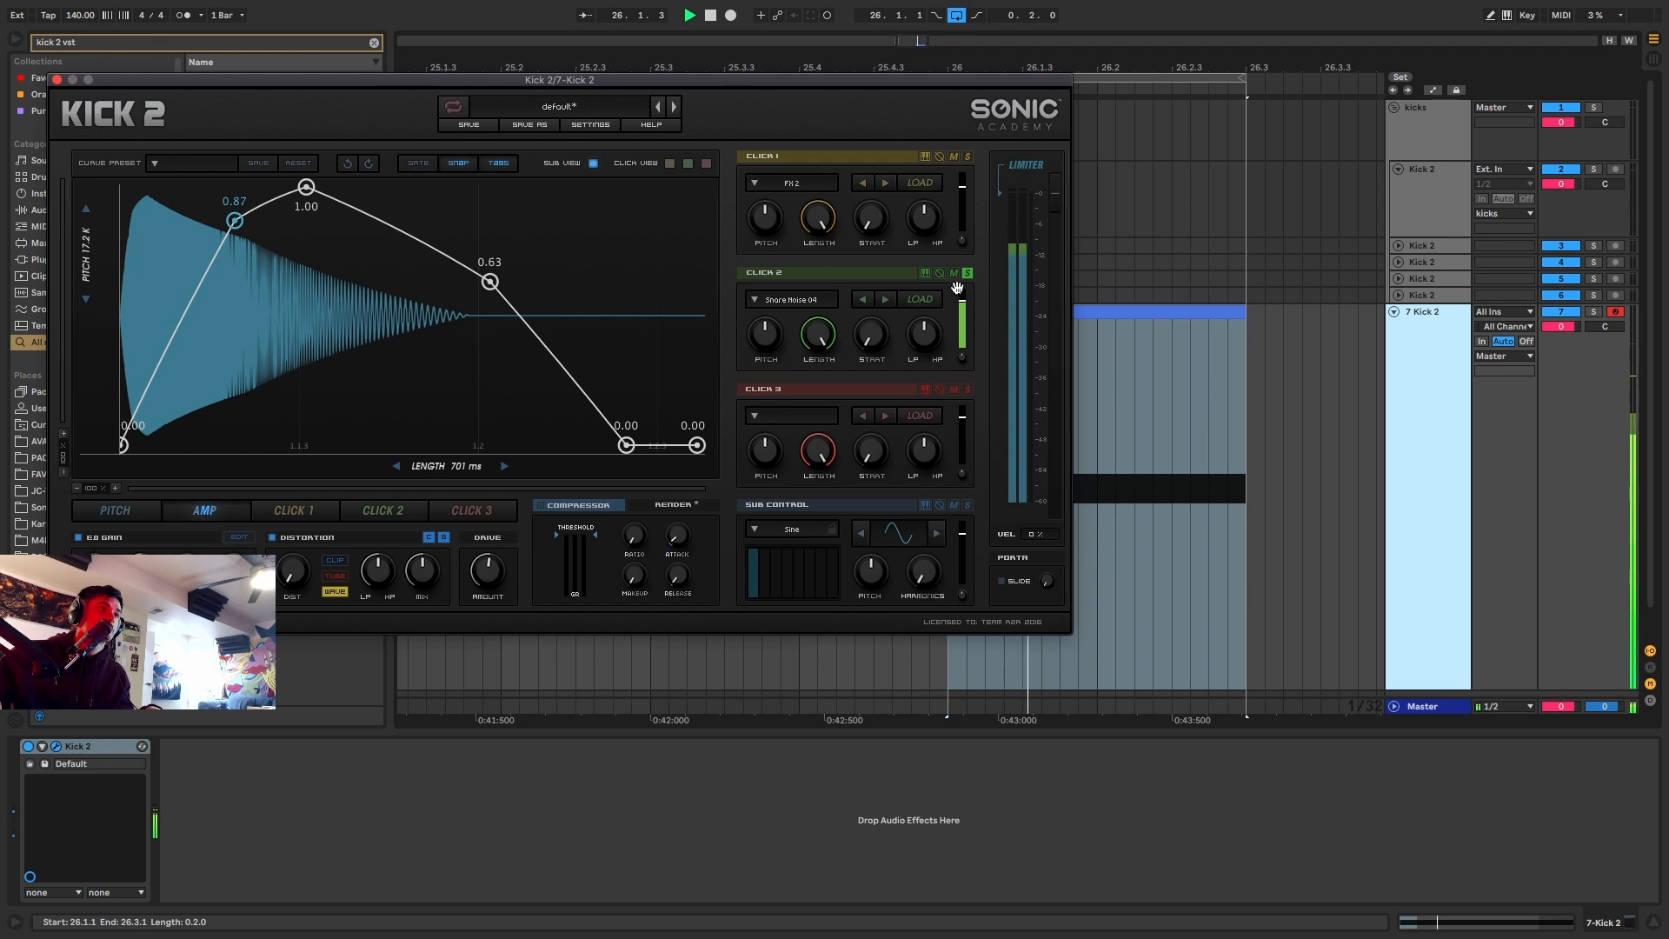
pyautogui.click(967, 273)
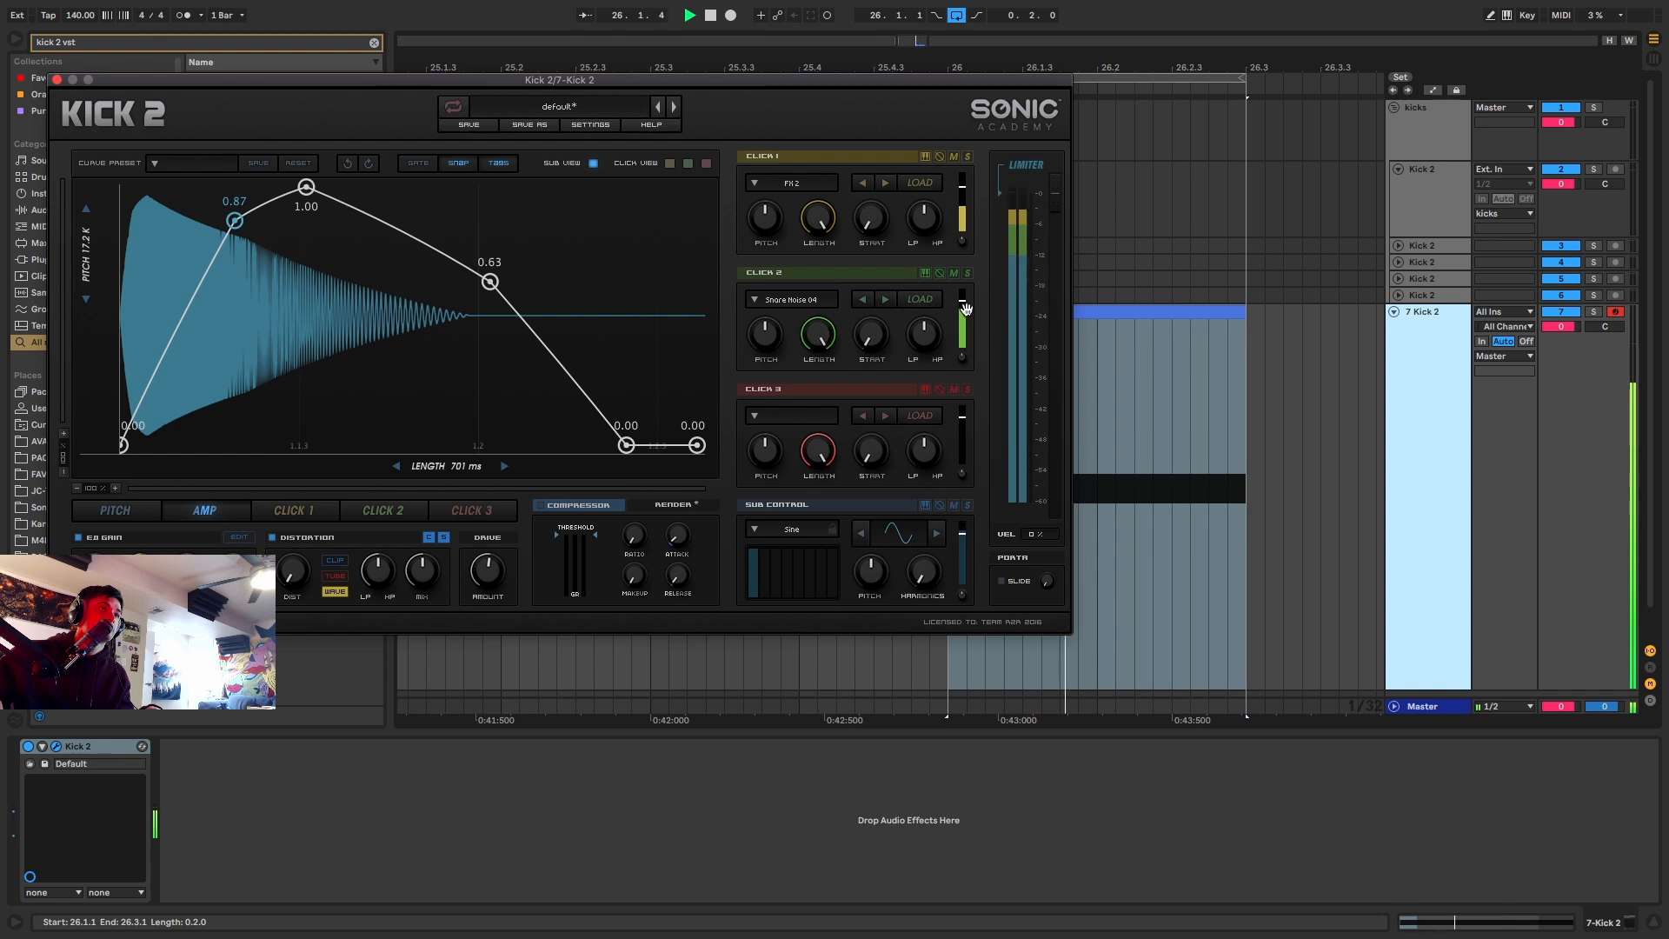
pyautogui.moveTo(962, 303)
pyautogui.mouseDown()
pyautogui.moveTo(962, 329)
pyautogui.moveTo(963, 315)
pyautogui.mouseUp()
pyautogui.press('space')
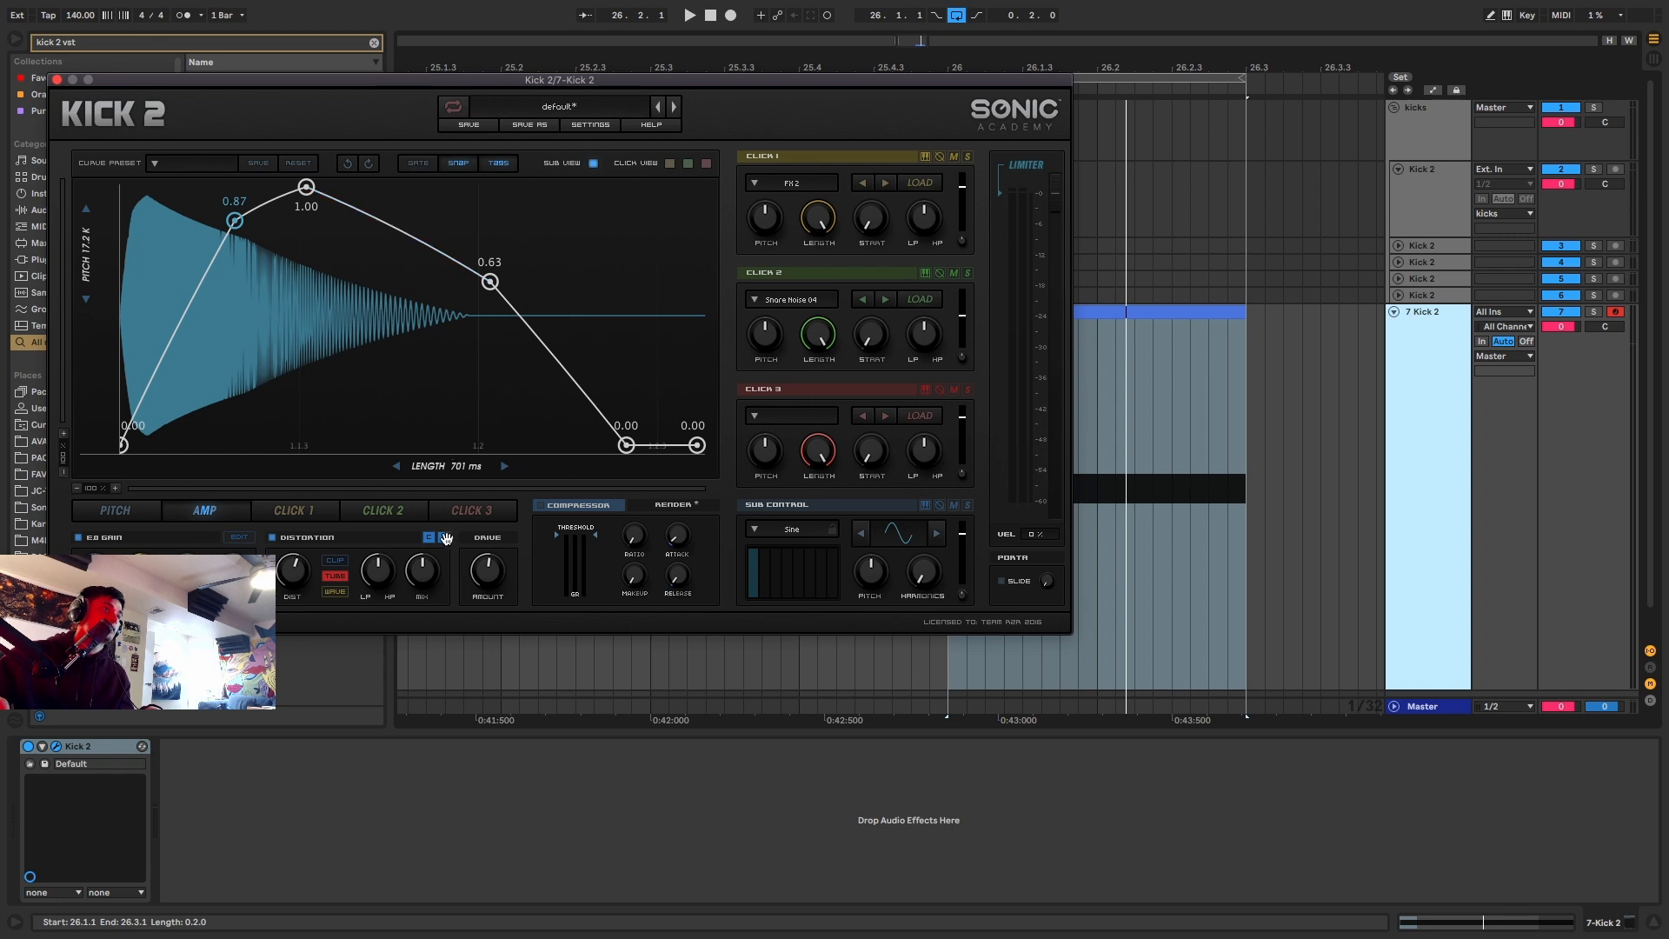
# Shift the distortion's LP/HP filter toward LP and mute the Click 2 layer while auditioning the kick.
pyautogui.press('space')
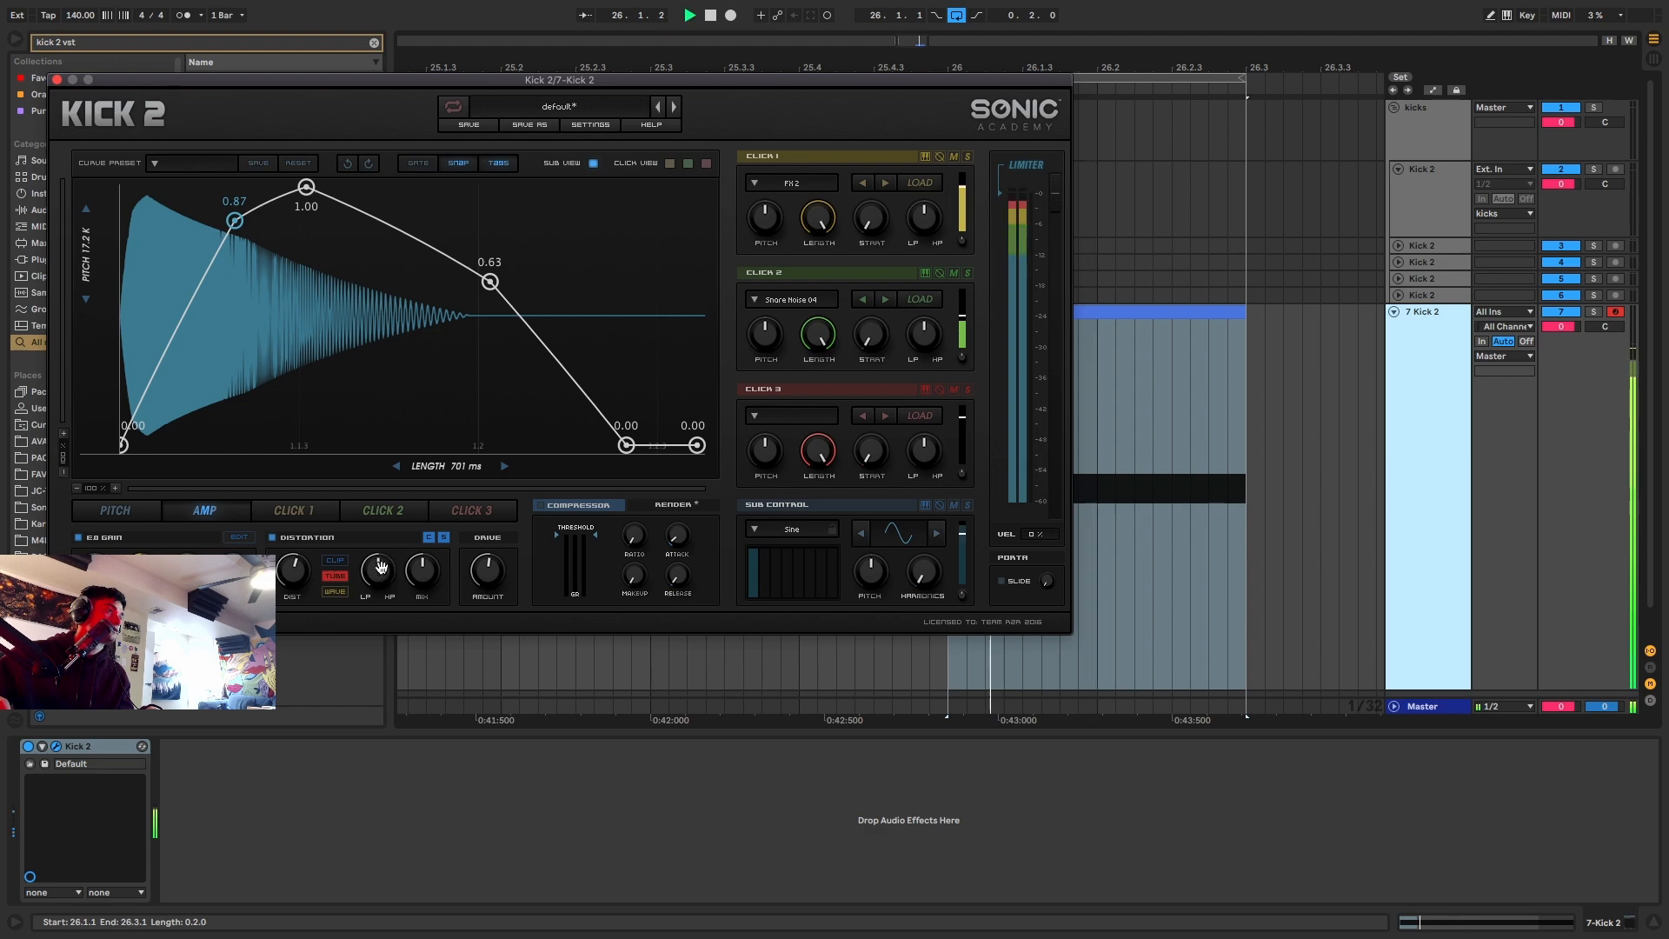
pyautogui.moveTo(377, 566); pyautogui.dragTo(374, 589)
pyautogui.press('space')
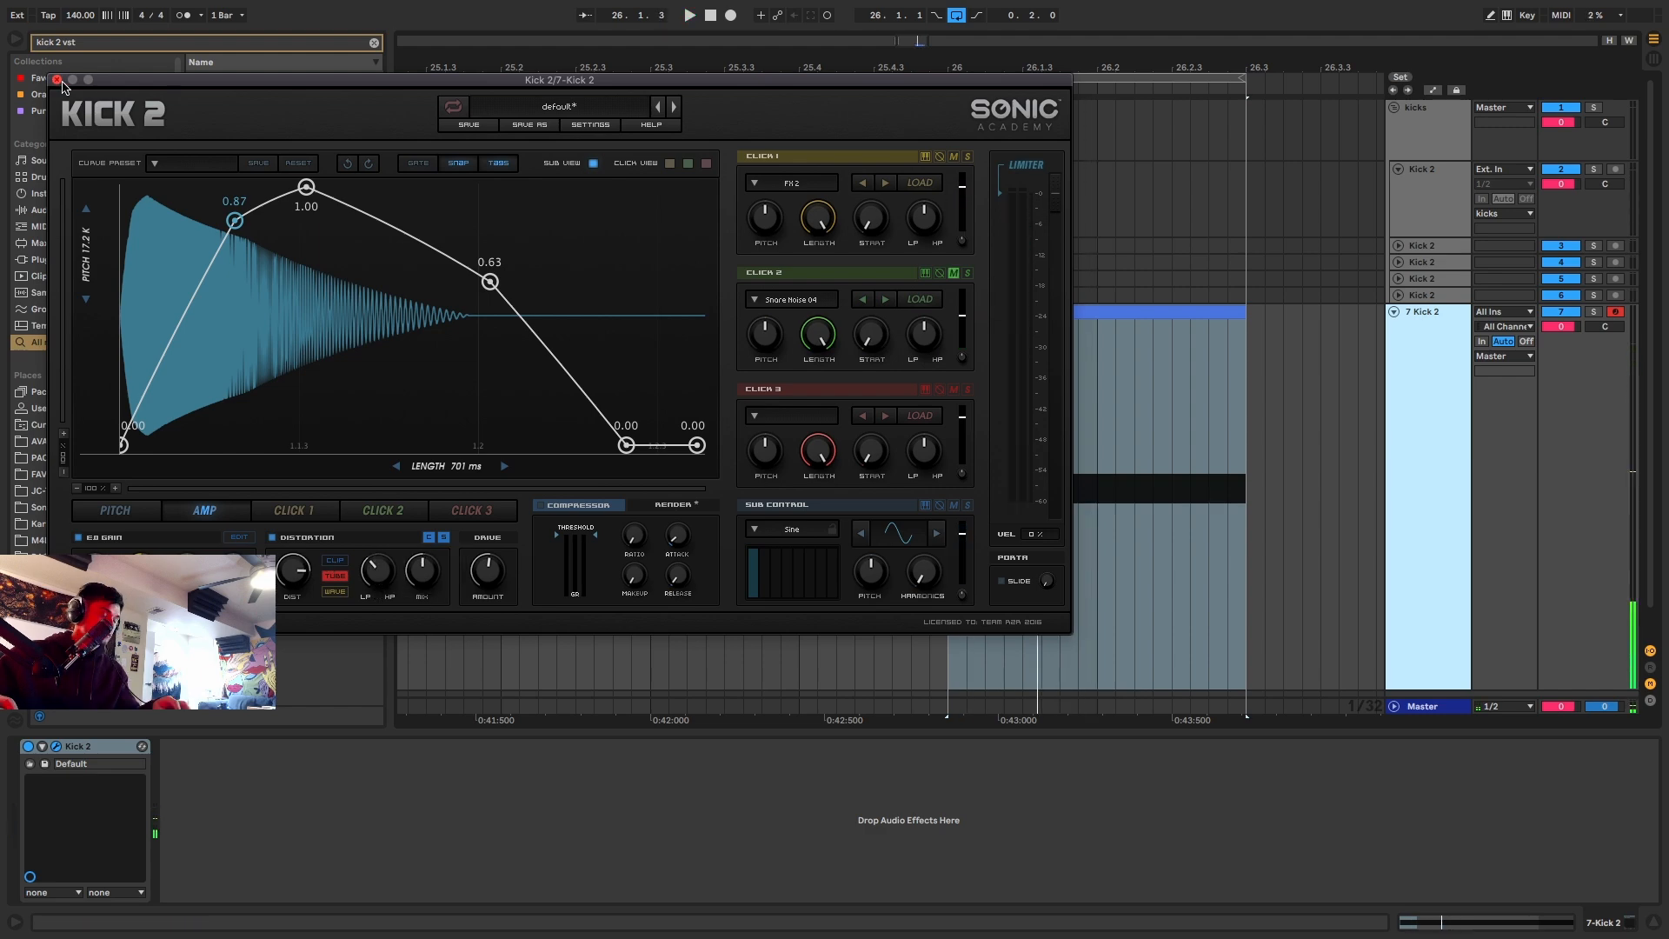
# Add the Delay effect after Kick 2, setting both linked channels to 2 sixteenths and its filter to about 1.18 kHz with width 3.07.
pyautogui.press('super+f')
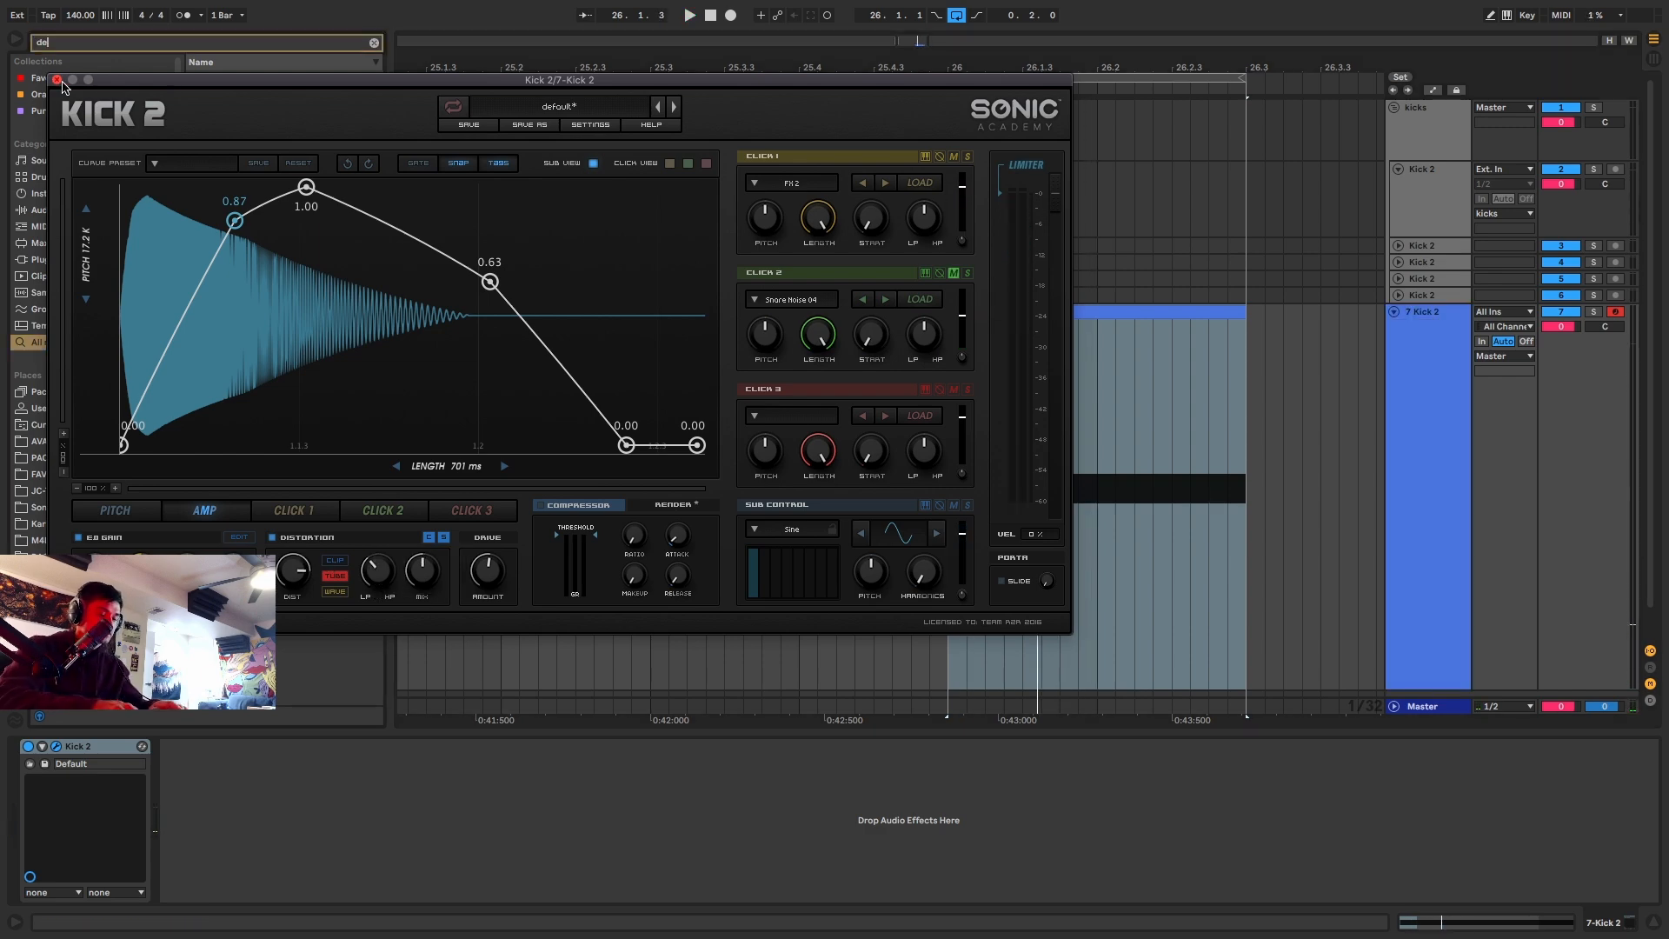
pyautogui.write('delay')
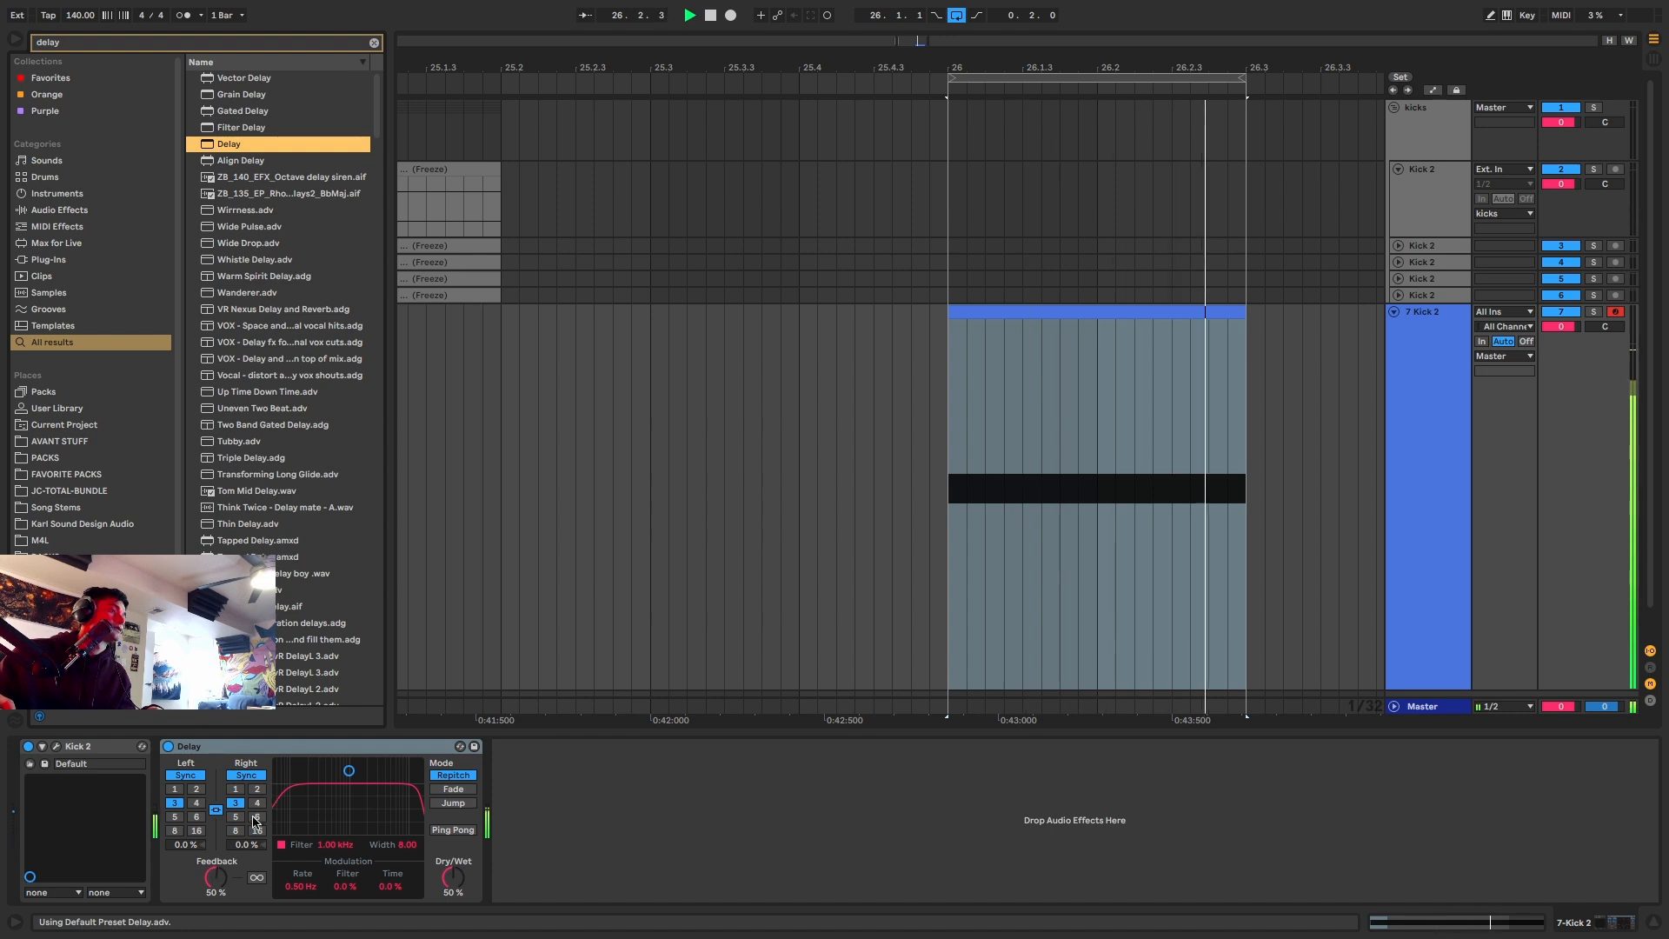
pyautogui.click(258, 789)
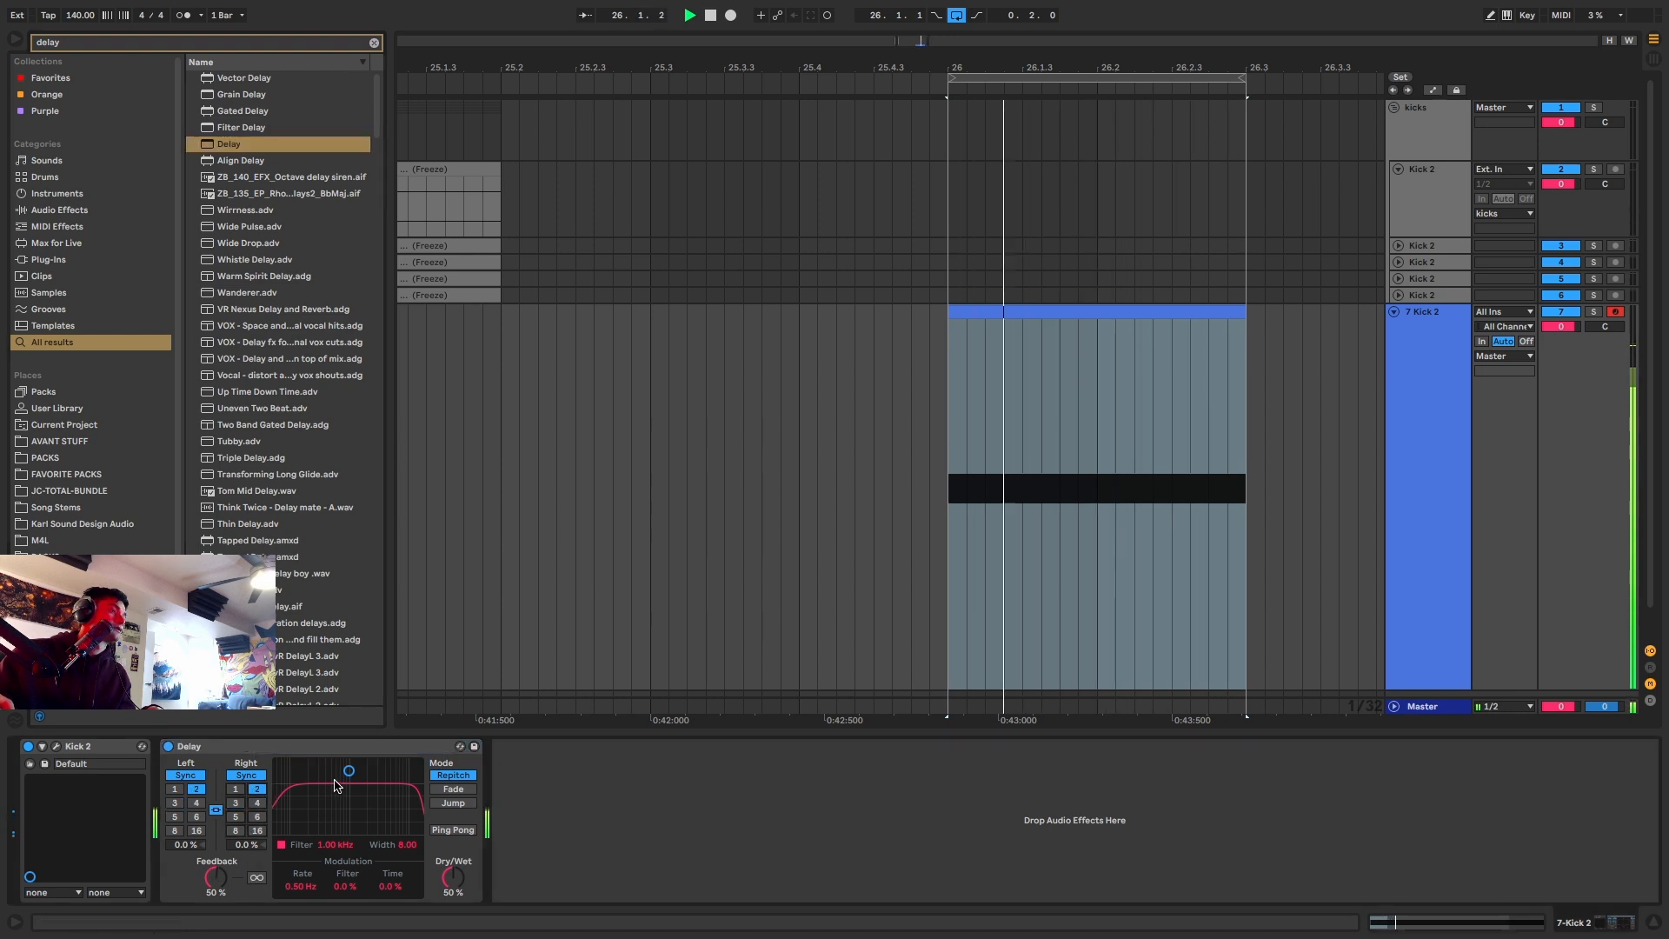
pyautogui.moveTo(349, 770); pyautogui.dragTo(355, 809)
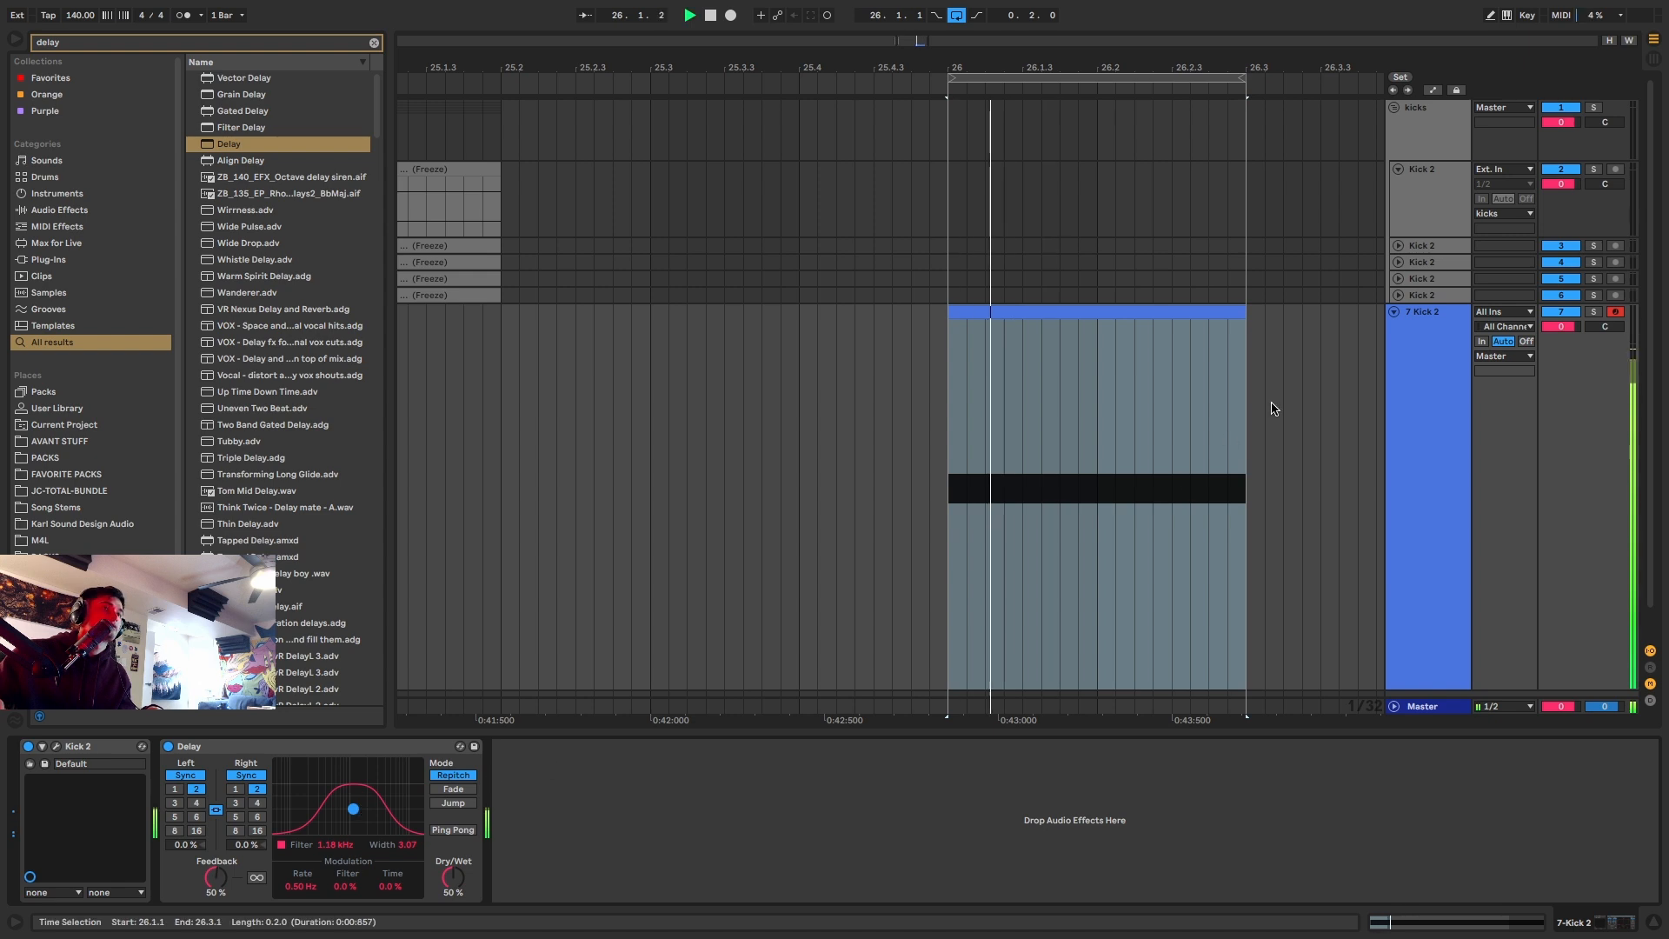
pyautogui.click(1169, 311)
pyautogui.press('space')
# Duplicate the 7 Kick 2 track with its clip and devices.
pyautogui.click(1440, 360)
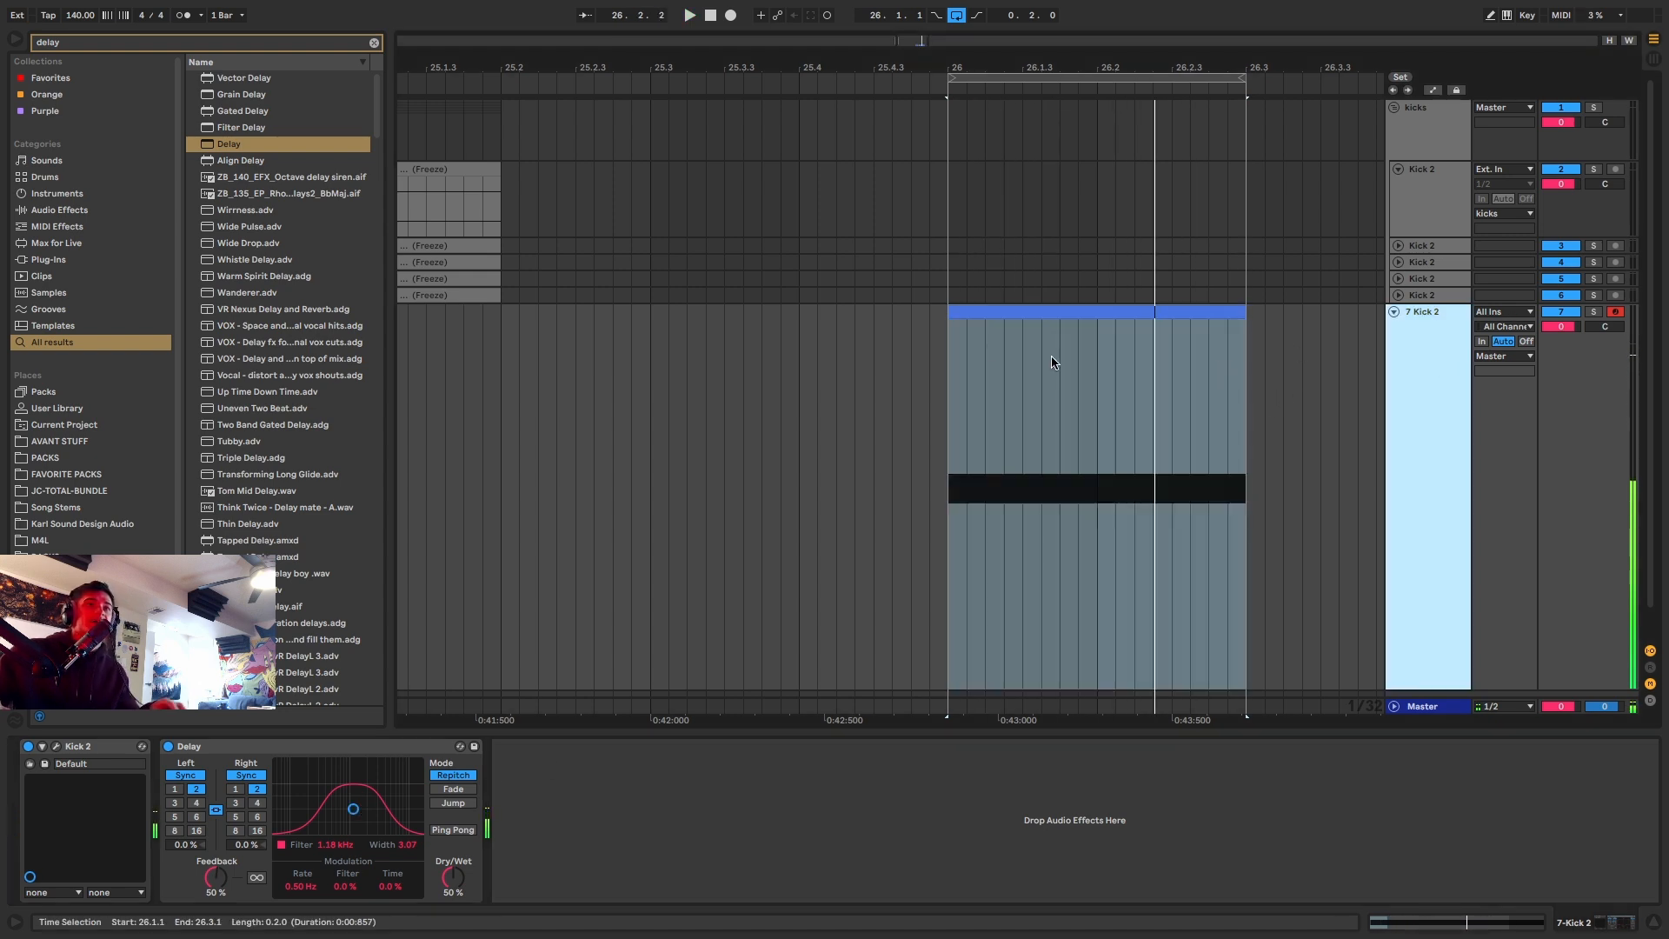
pyautogui.press('-')
pyautogui.press('-')
pyautogui.press('-')
pyautogui.press('-')
pyautogui.press('-')
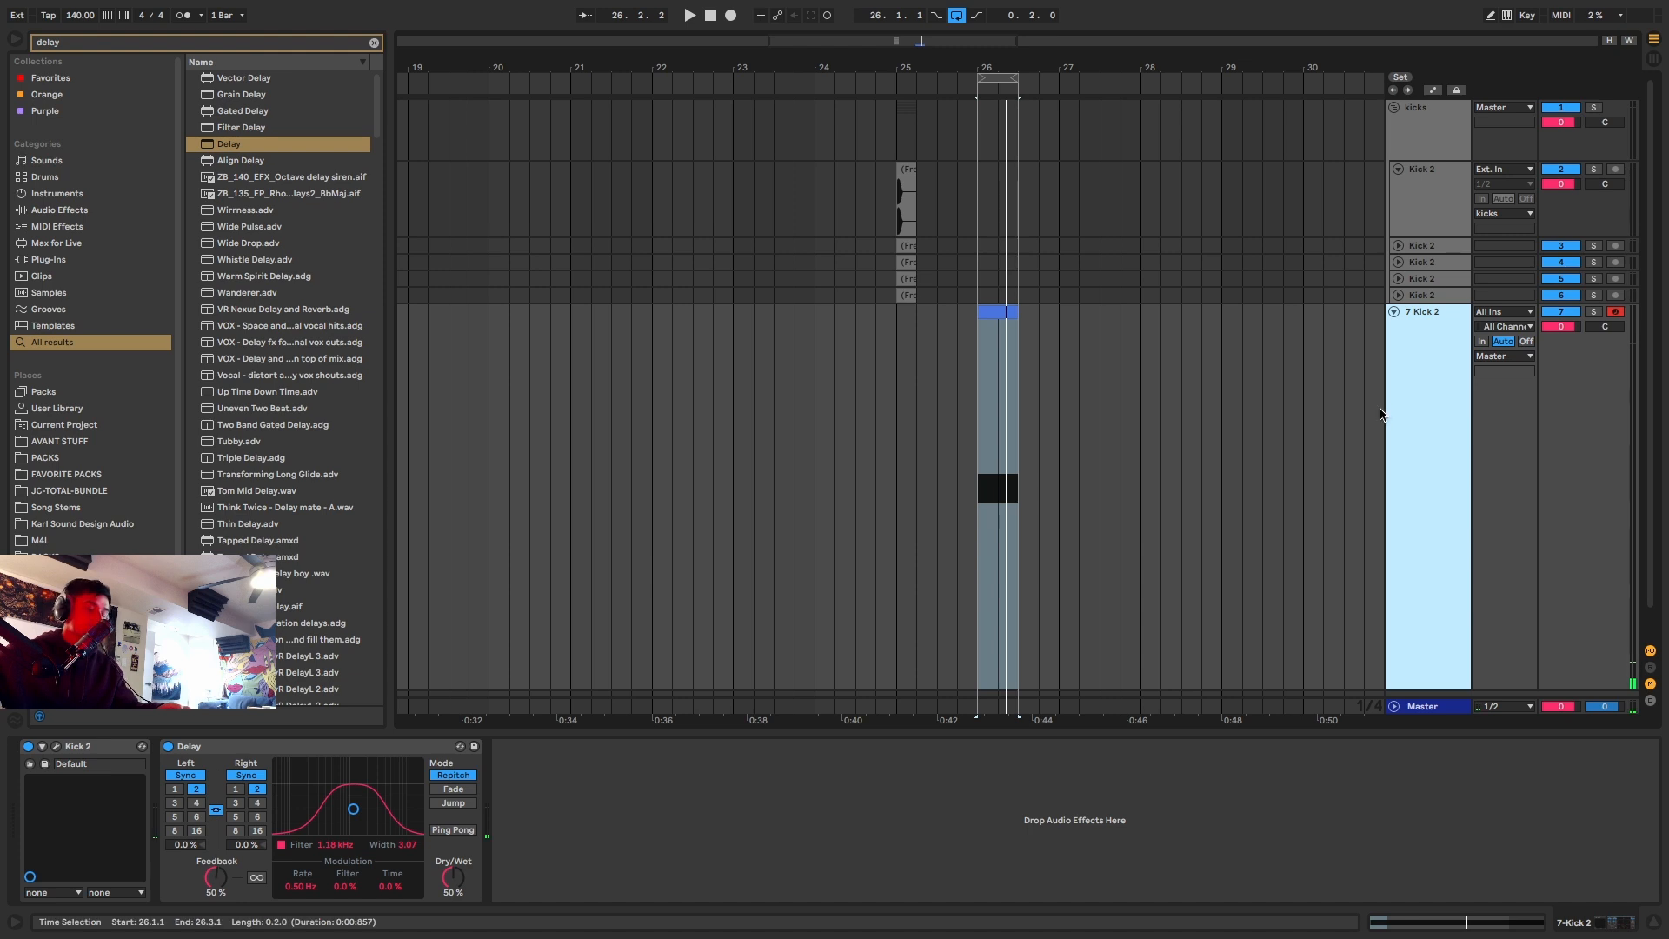
pyautogui.hotkey('ctrl', 'd')
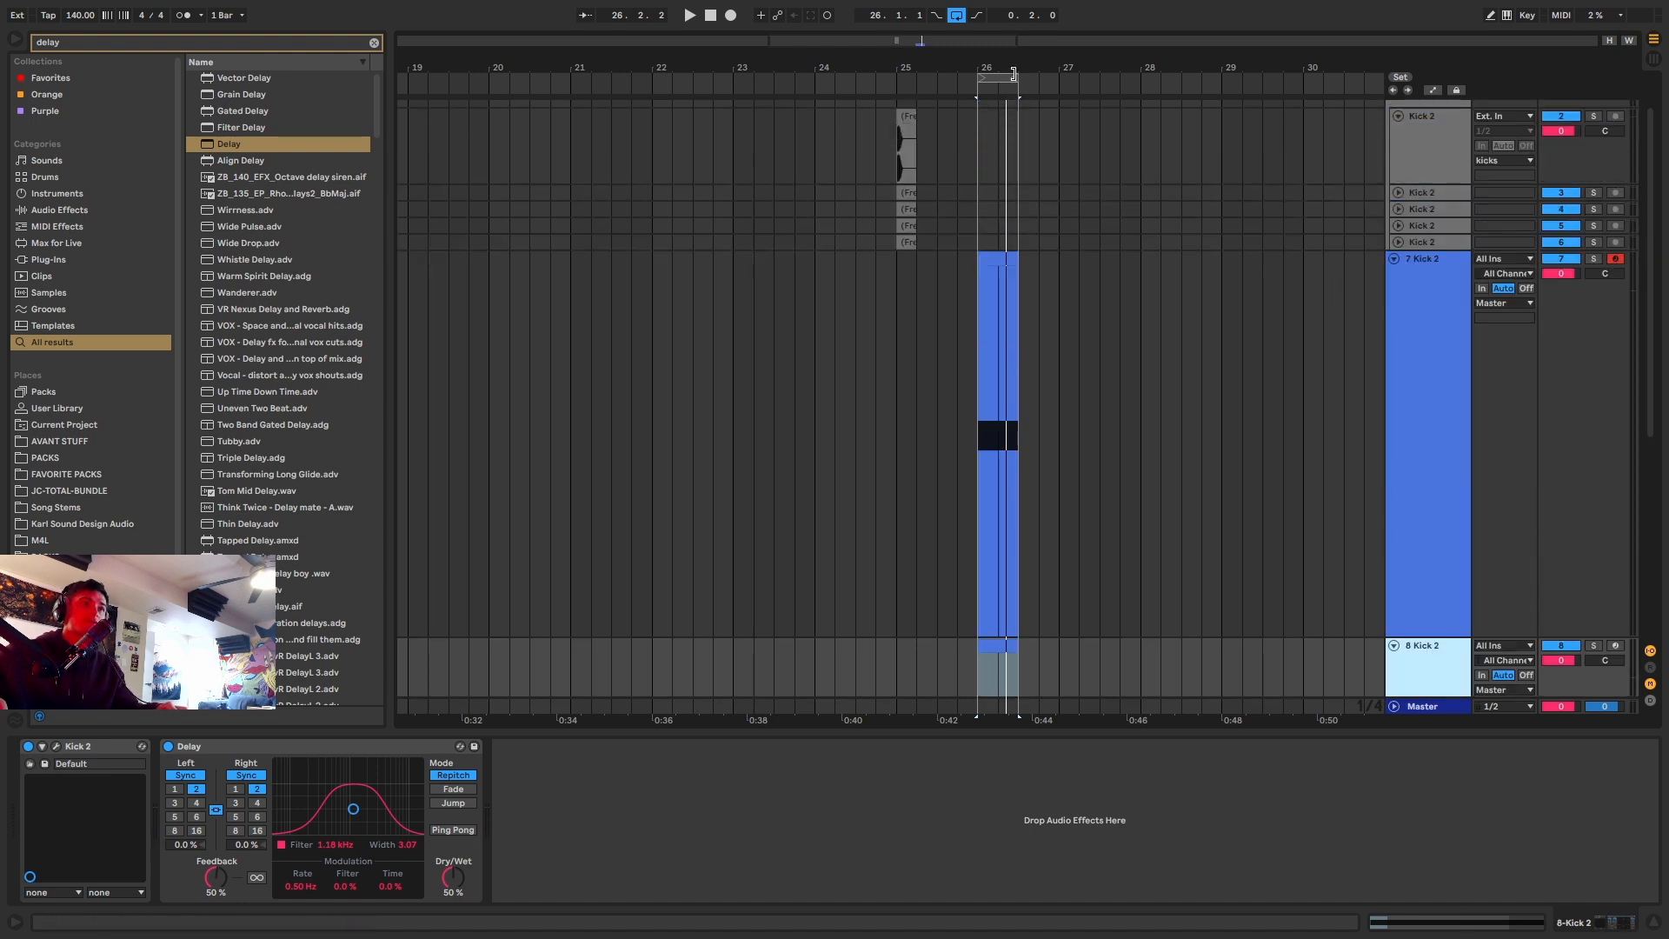
# Extend the loop to span bars 26 to 28 and solo the 8 Kick 2 track.
pyautogui.moveTo(1011, 75); pyautogui.dragTo(1141, 77)
pyautogui.scroll(-5, 1084, 305)
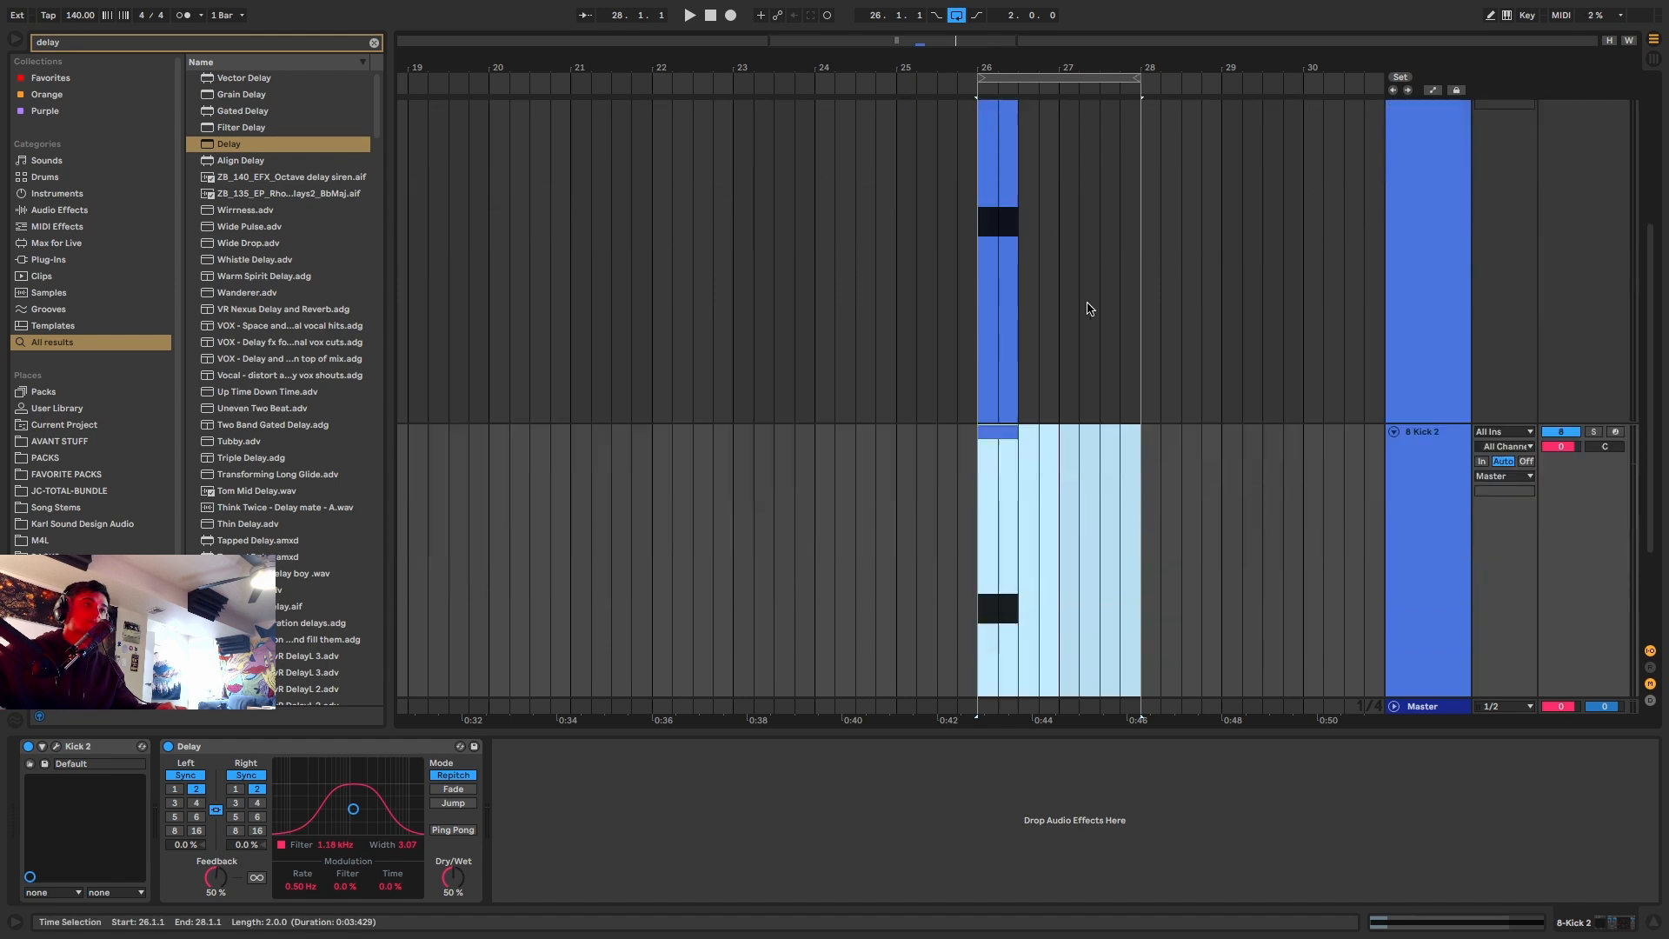
pyautogui.click(992, 365)
pyautogui.click(1594, 366)
pyautogui.scroll(5, 1547, 334)
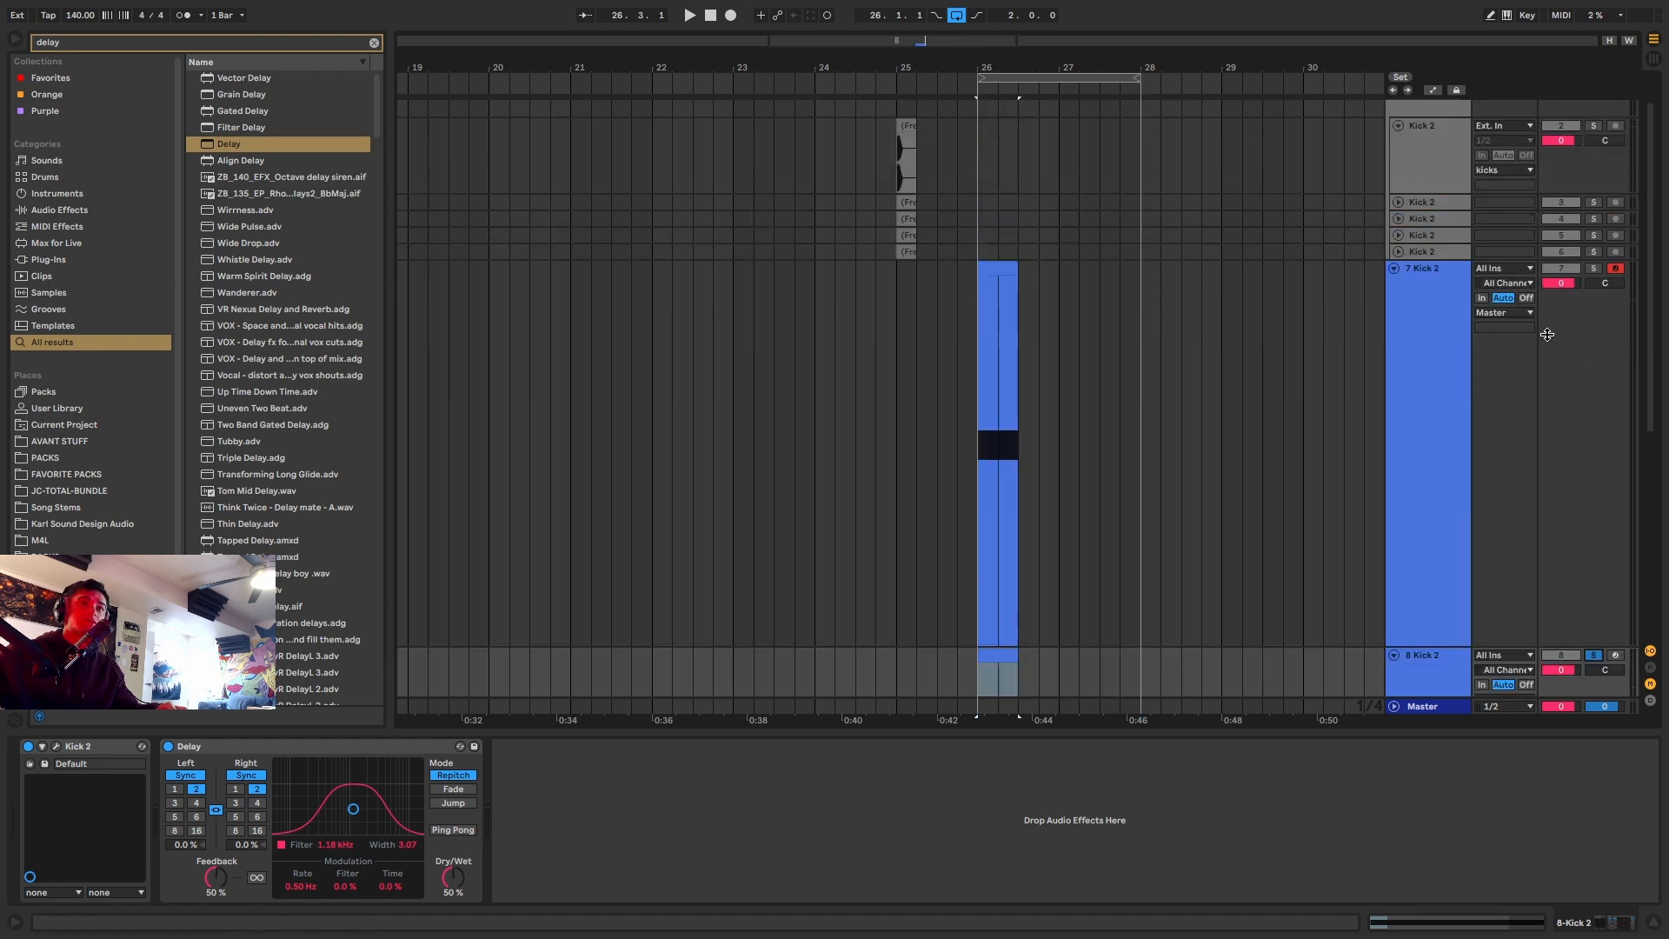
# Collapse the 7 Kick 2 track and reshape 8 Kick 2's pitch envelope, with the first point at 20 Hz and the second at about 16.744 kHz.
pyautogui.click(1394, 269)
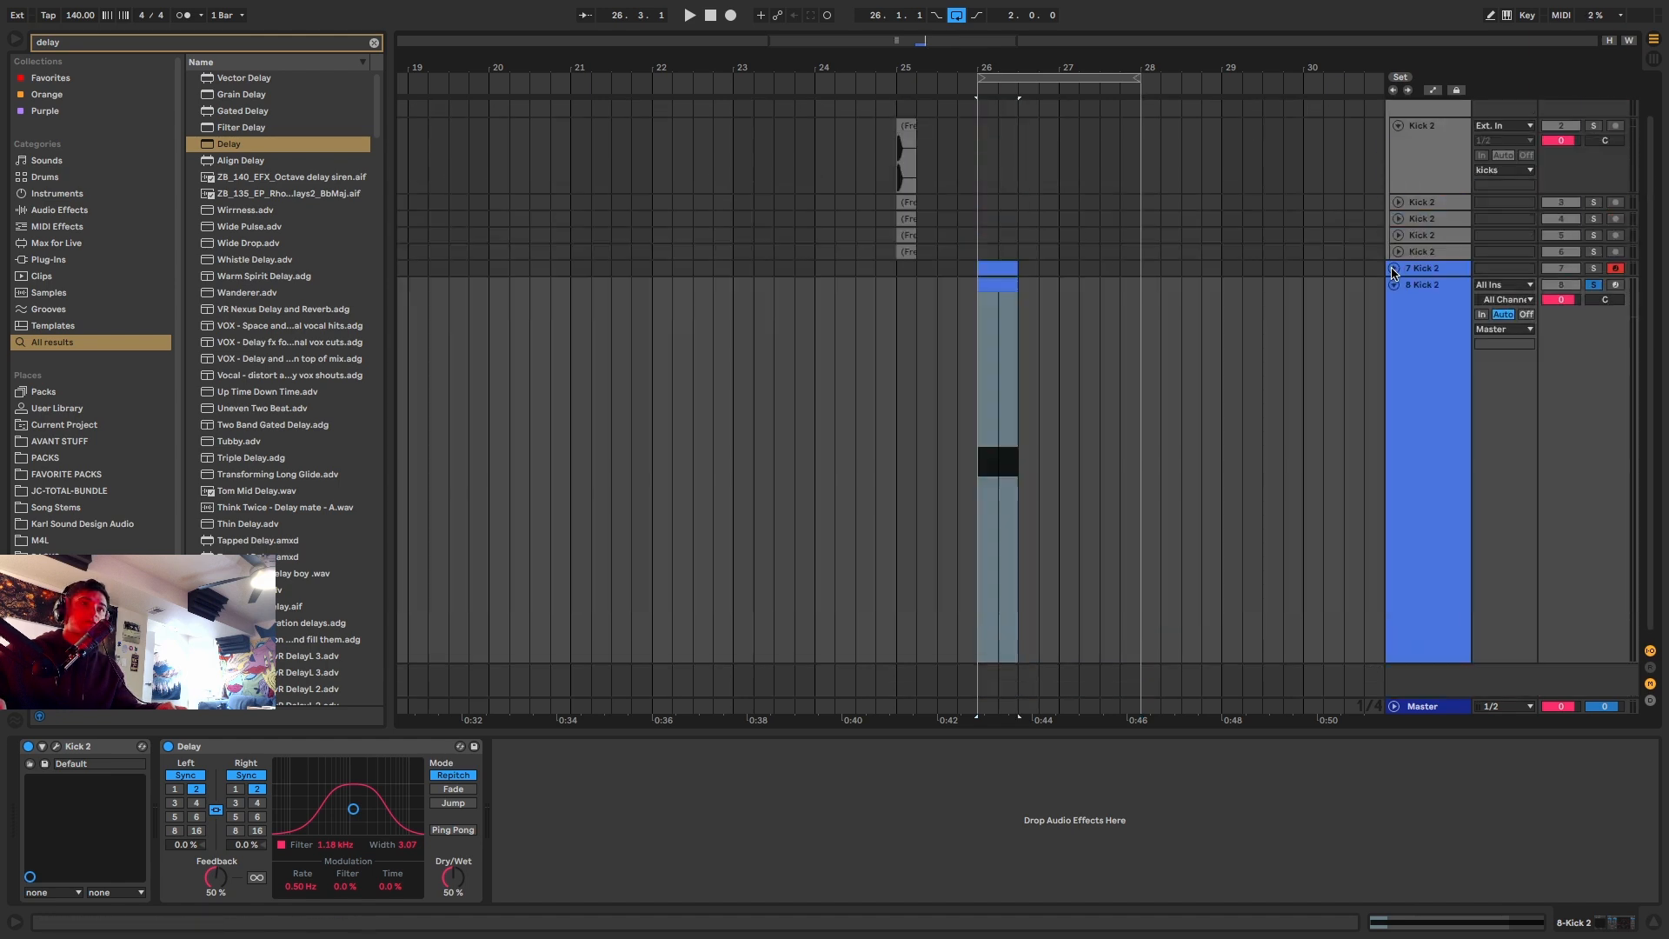
pyautogui.click(1397, 348)
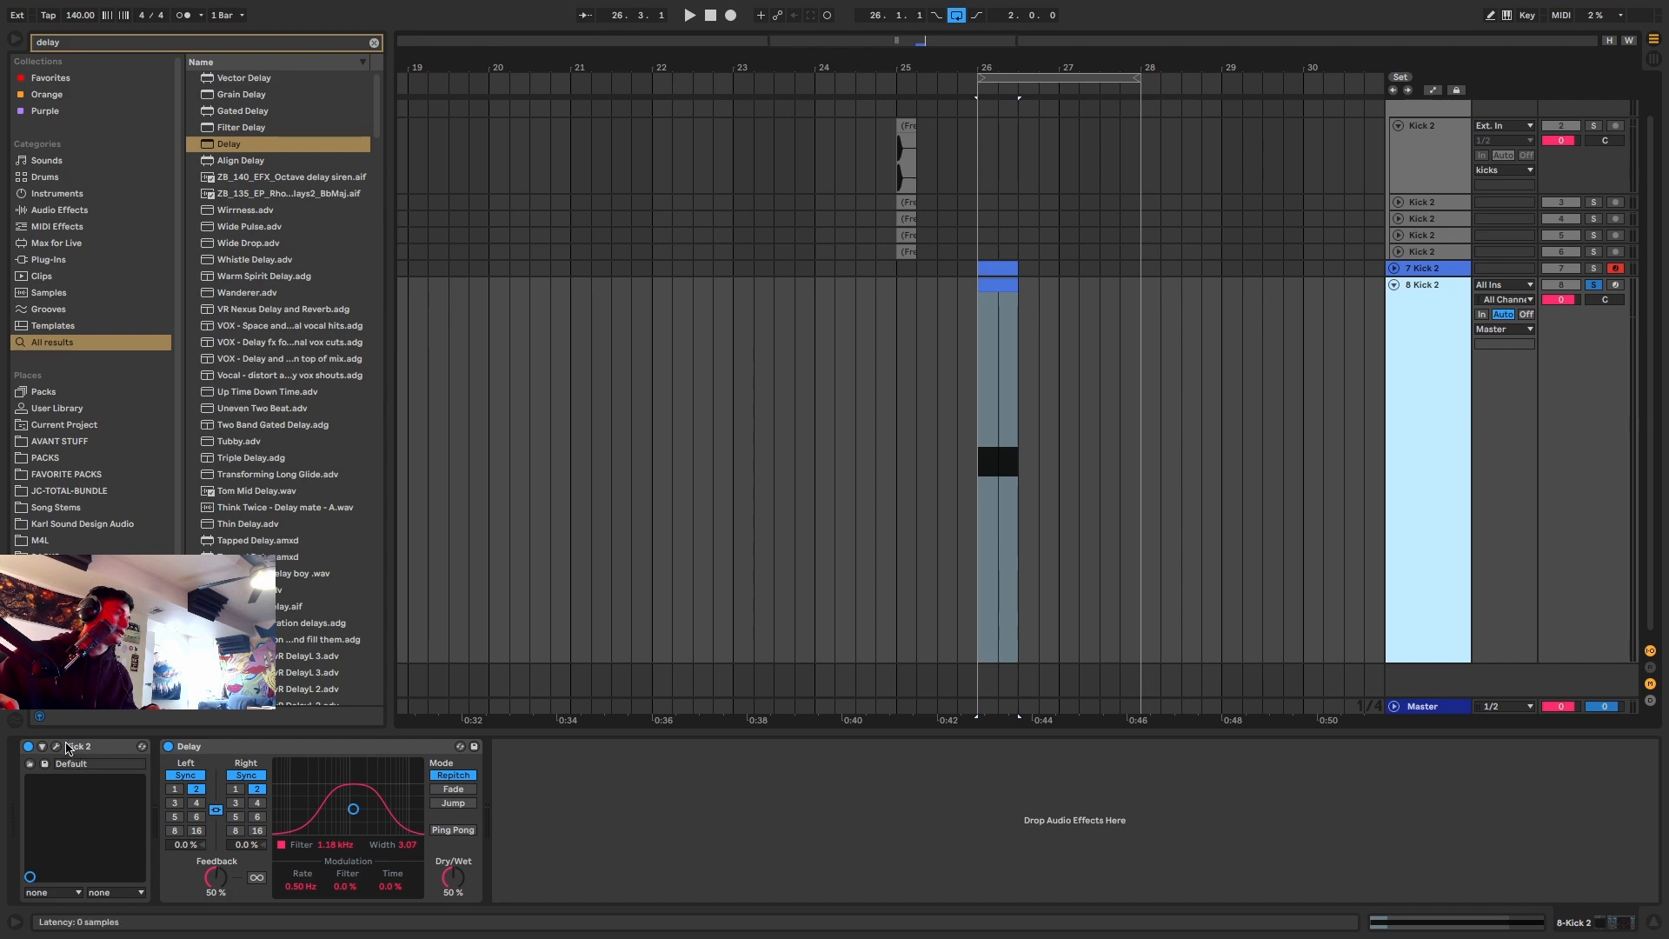
pyautogui.click(57, 746)
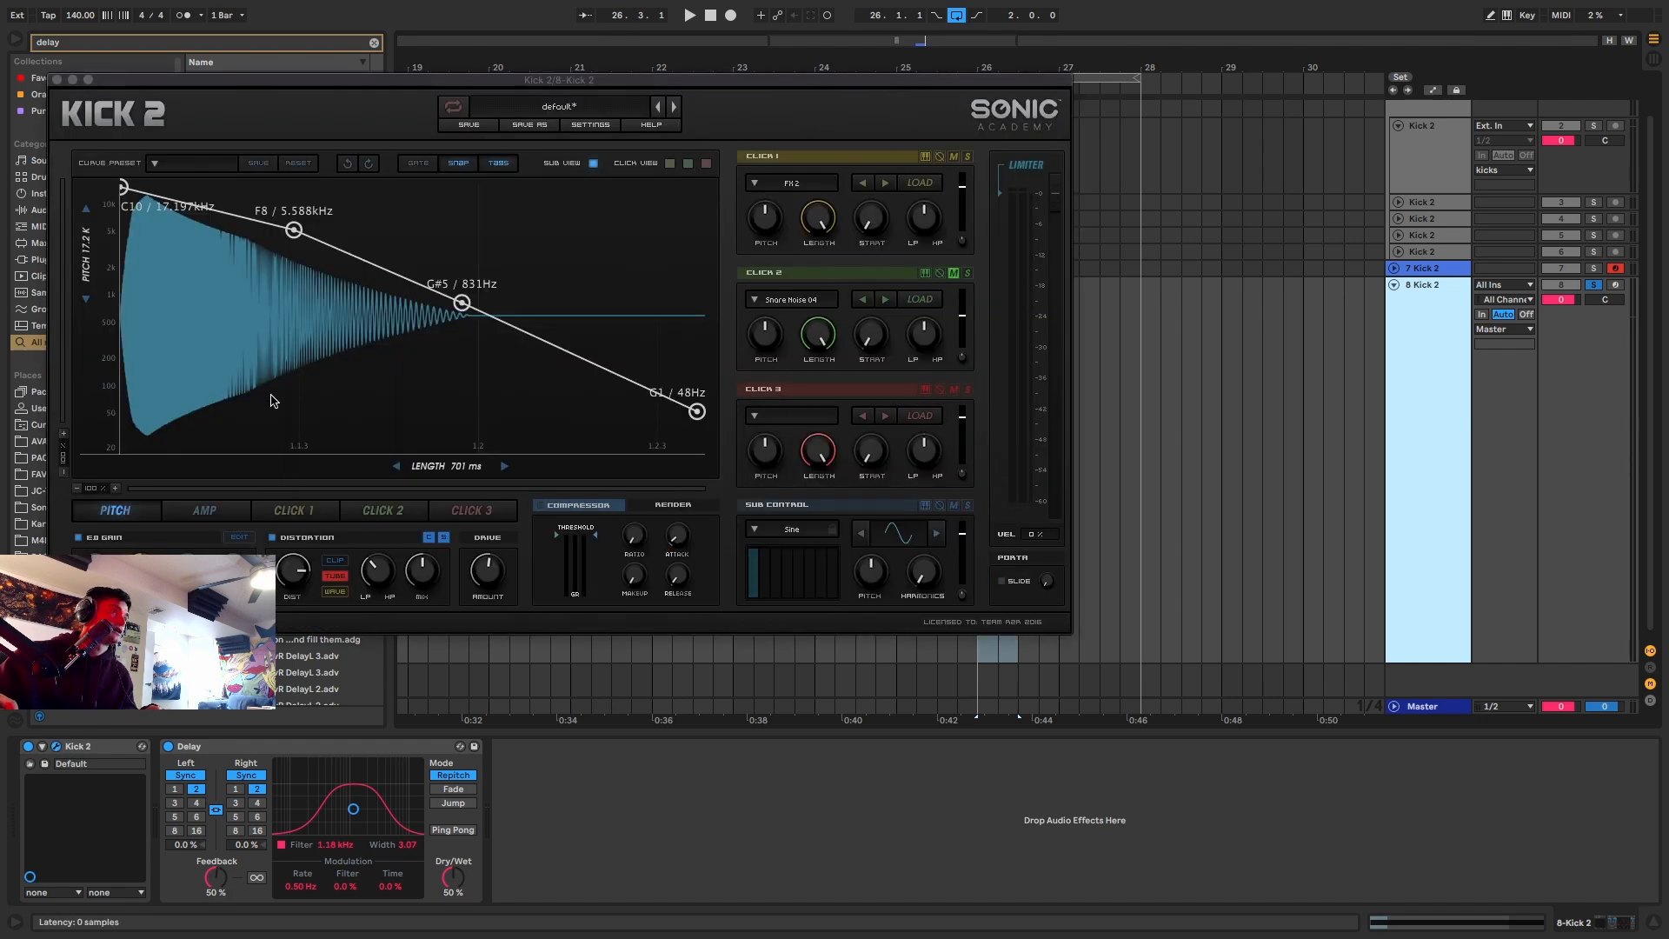
pyautogui.moveTo(124, 189); pyautogui.dragTo(252, 489)
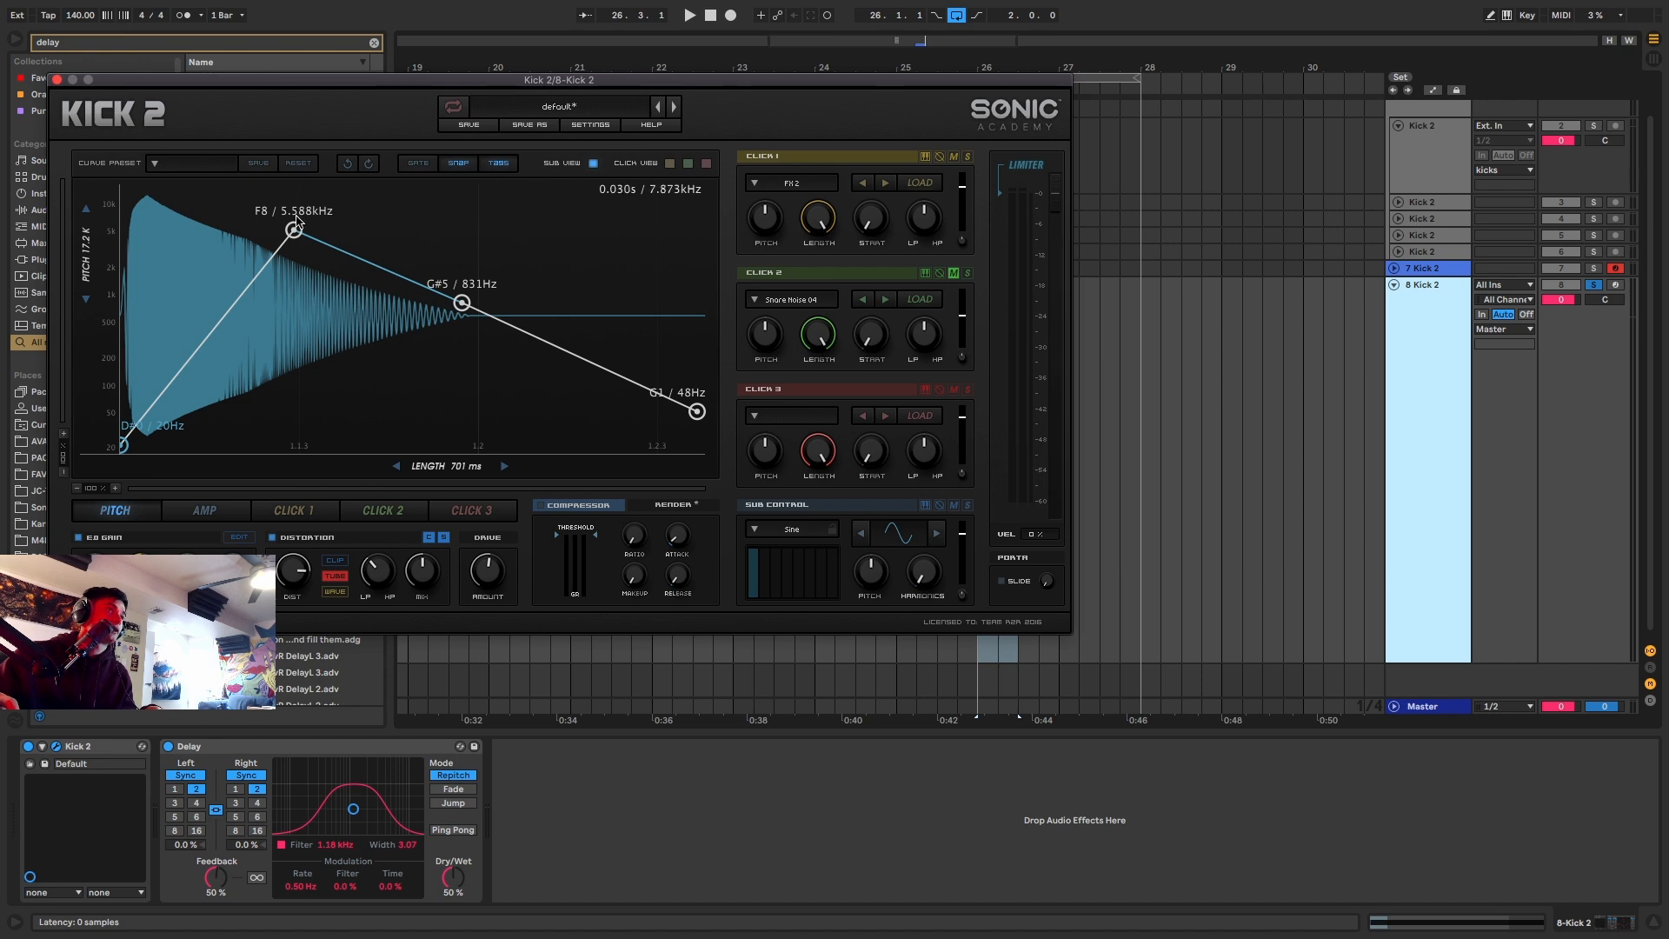
pyautogui.moveTo(294, 230); pyautogui.dragTo(308, 188)
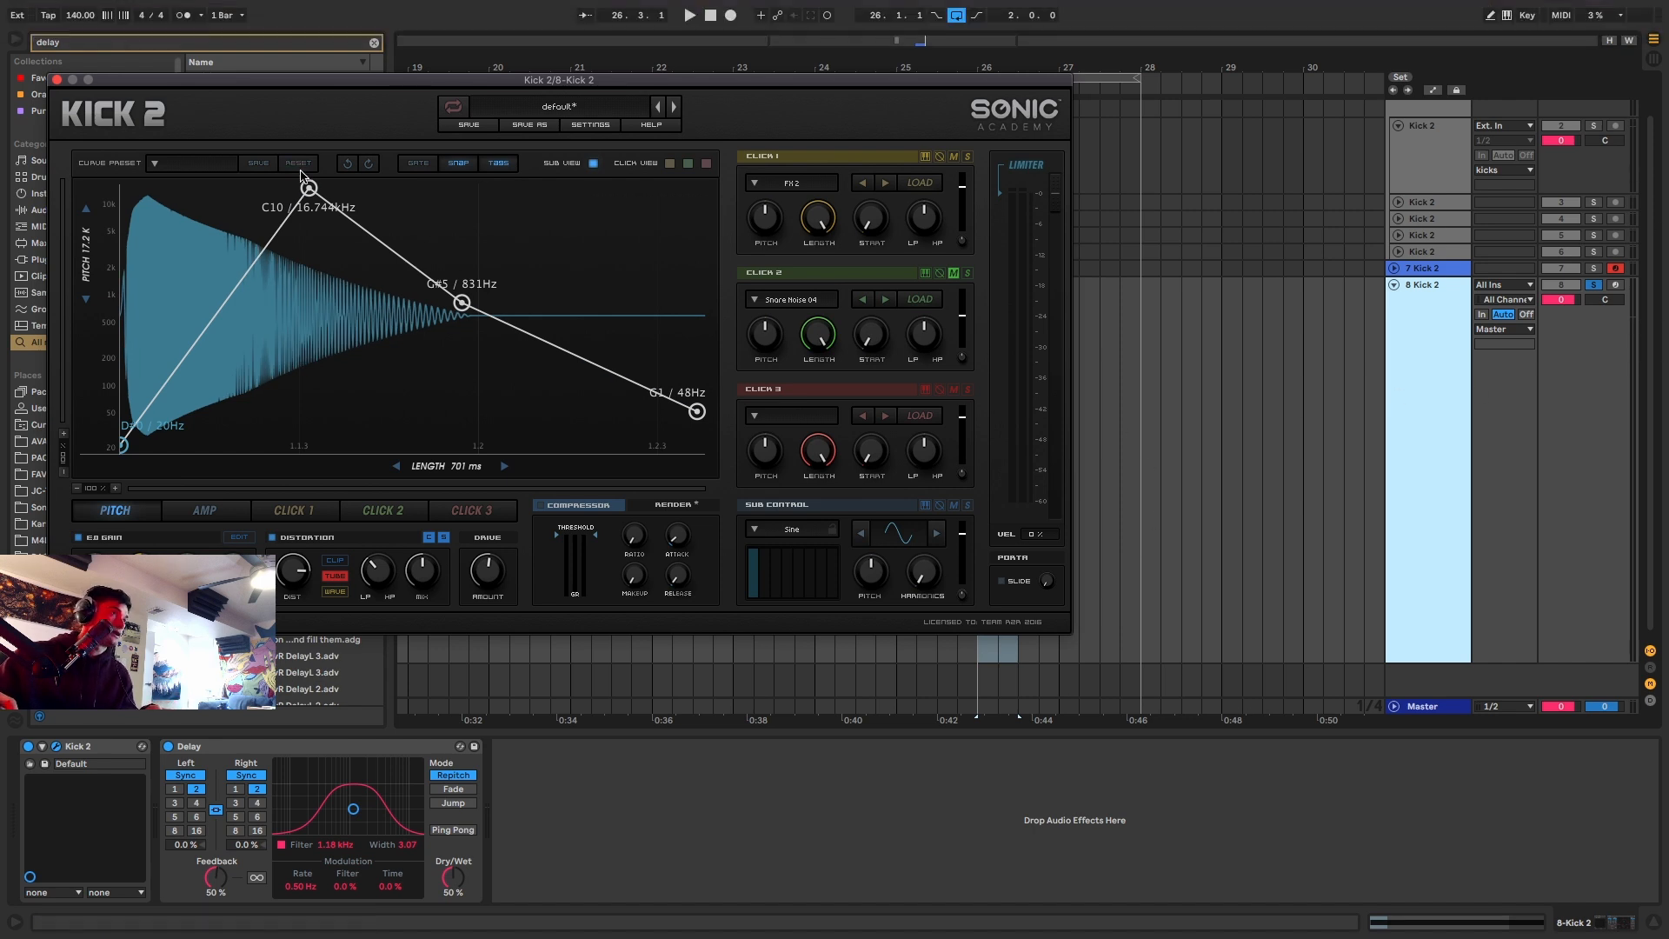
pyautogui.press('space')
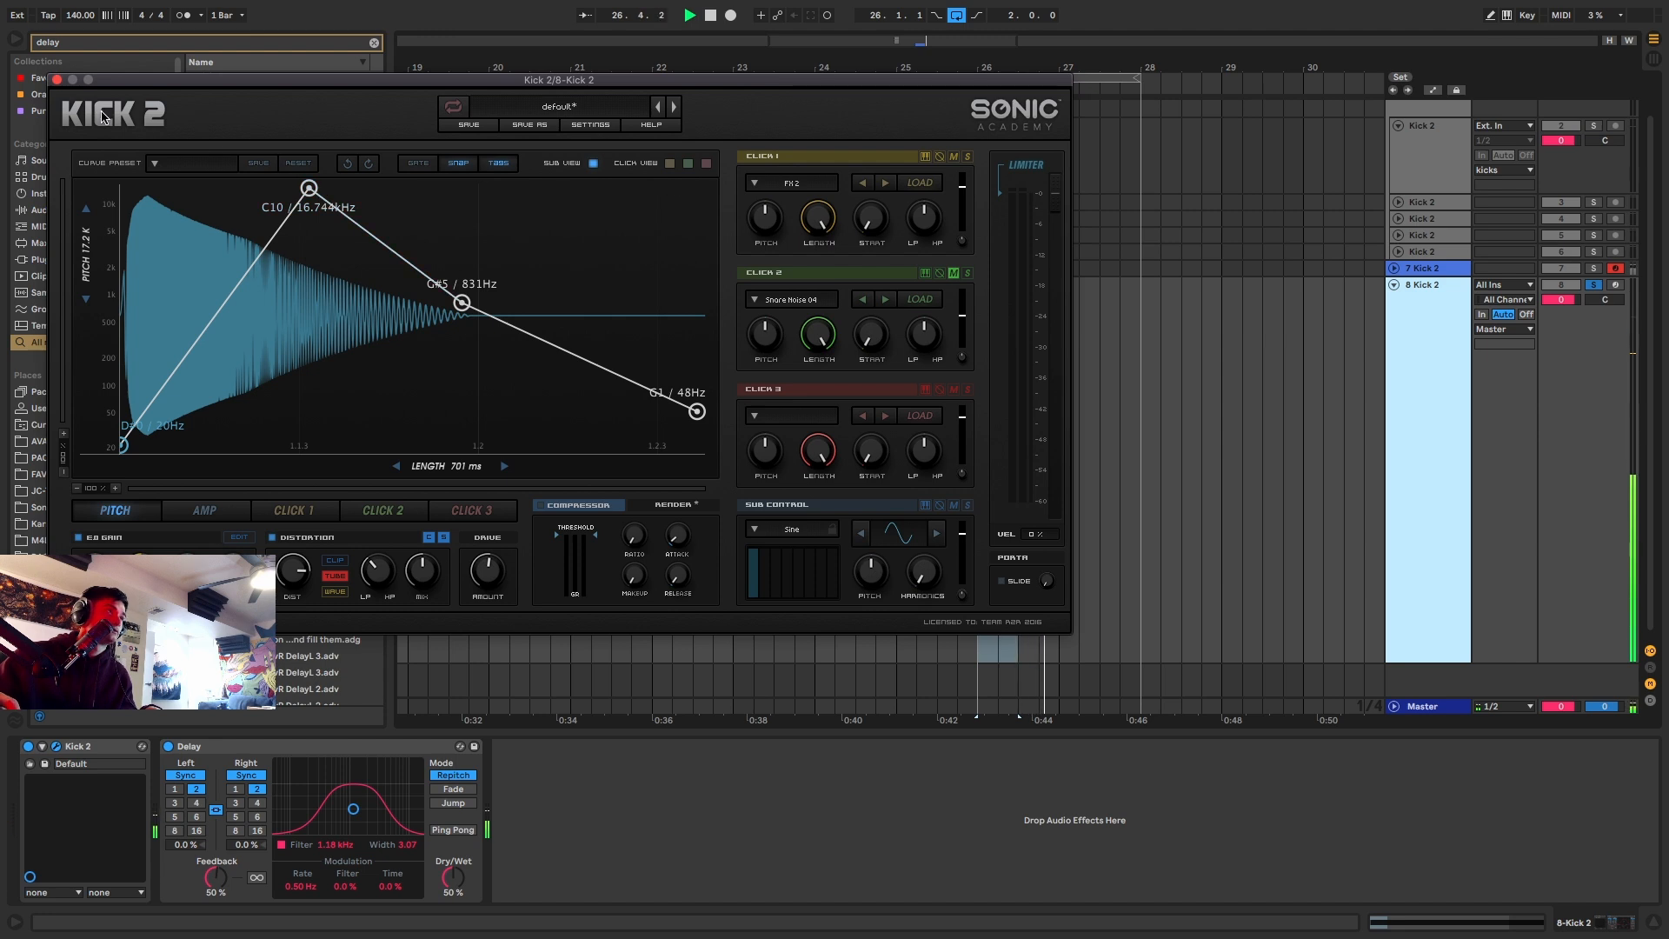
pyautogui.press('space')
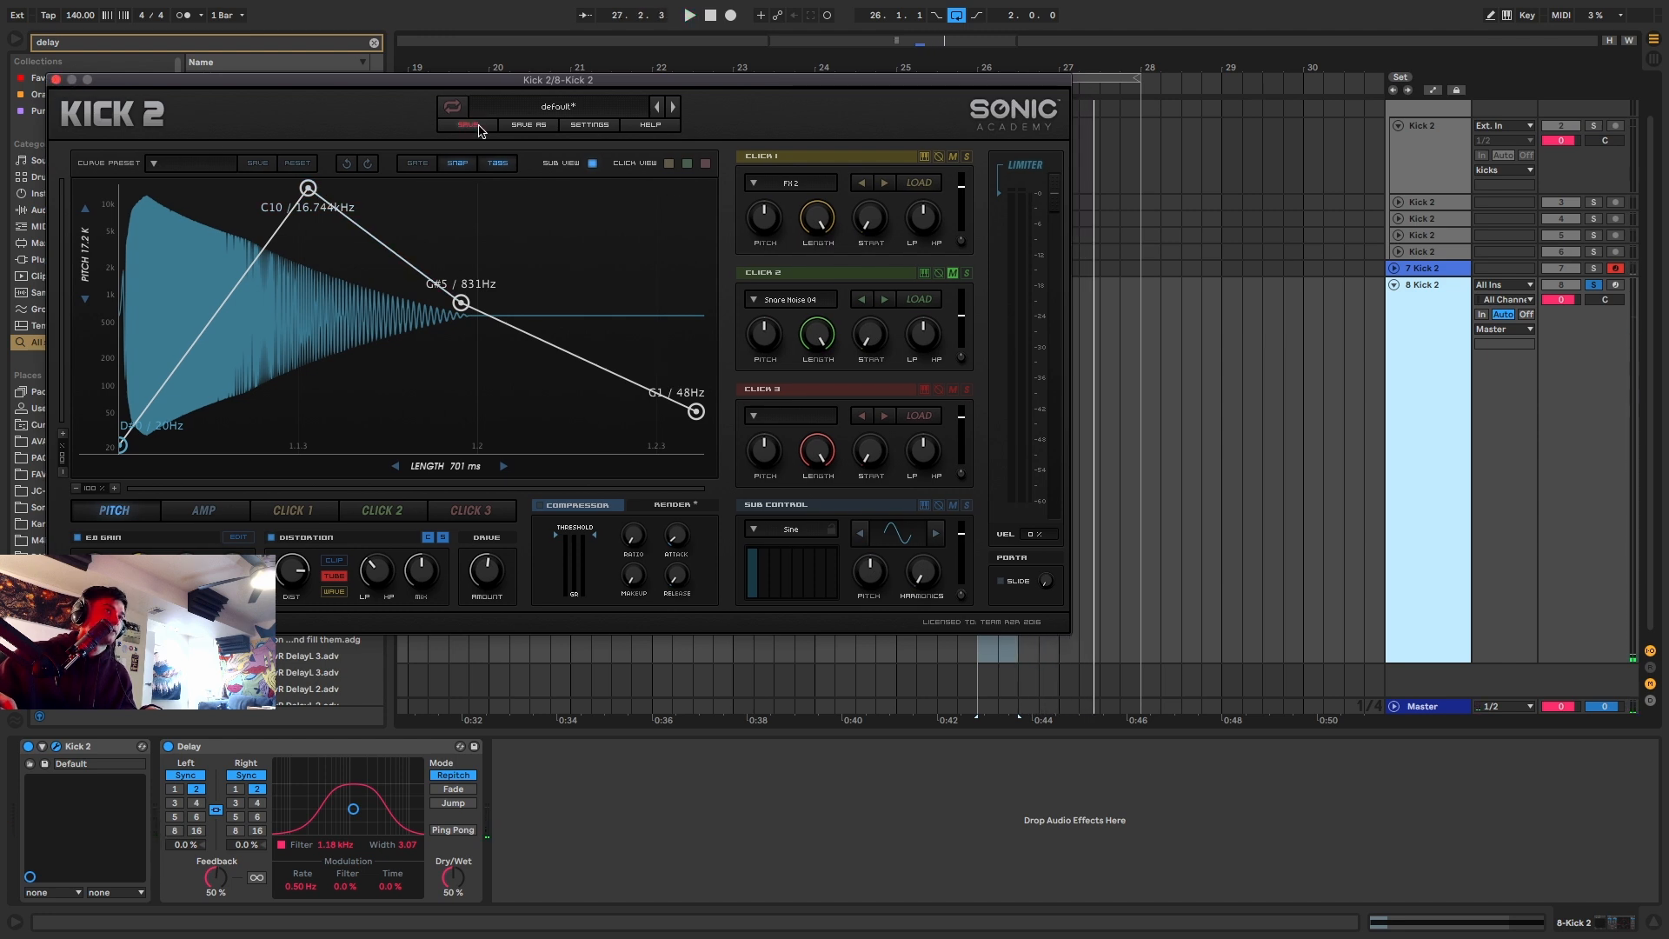
# Step Click 1 through its samples to Hats 23 while auditioning the kick.
pyautogui.click(883, 183)
pyautogui.press('space')
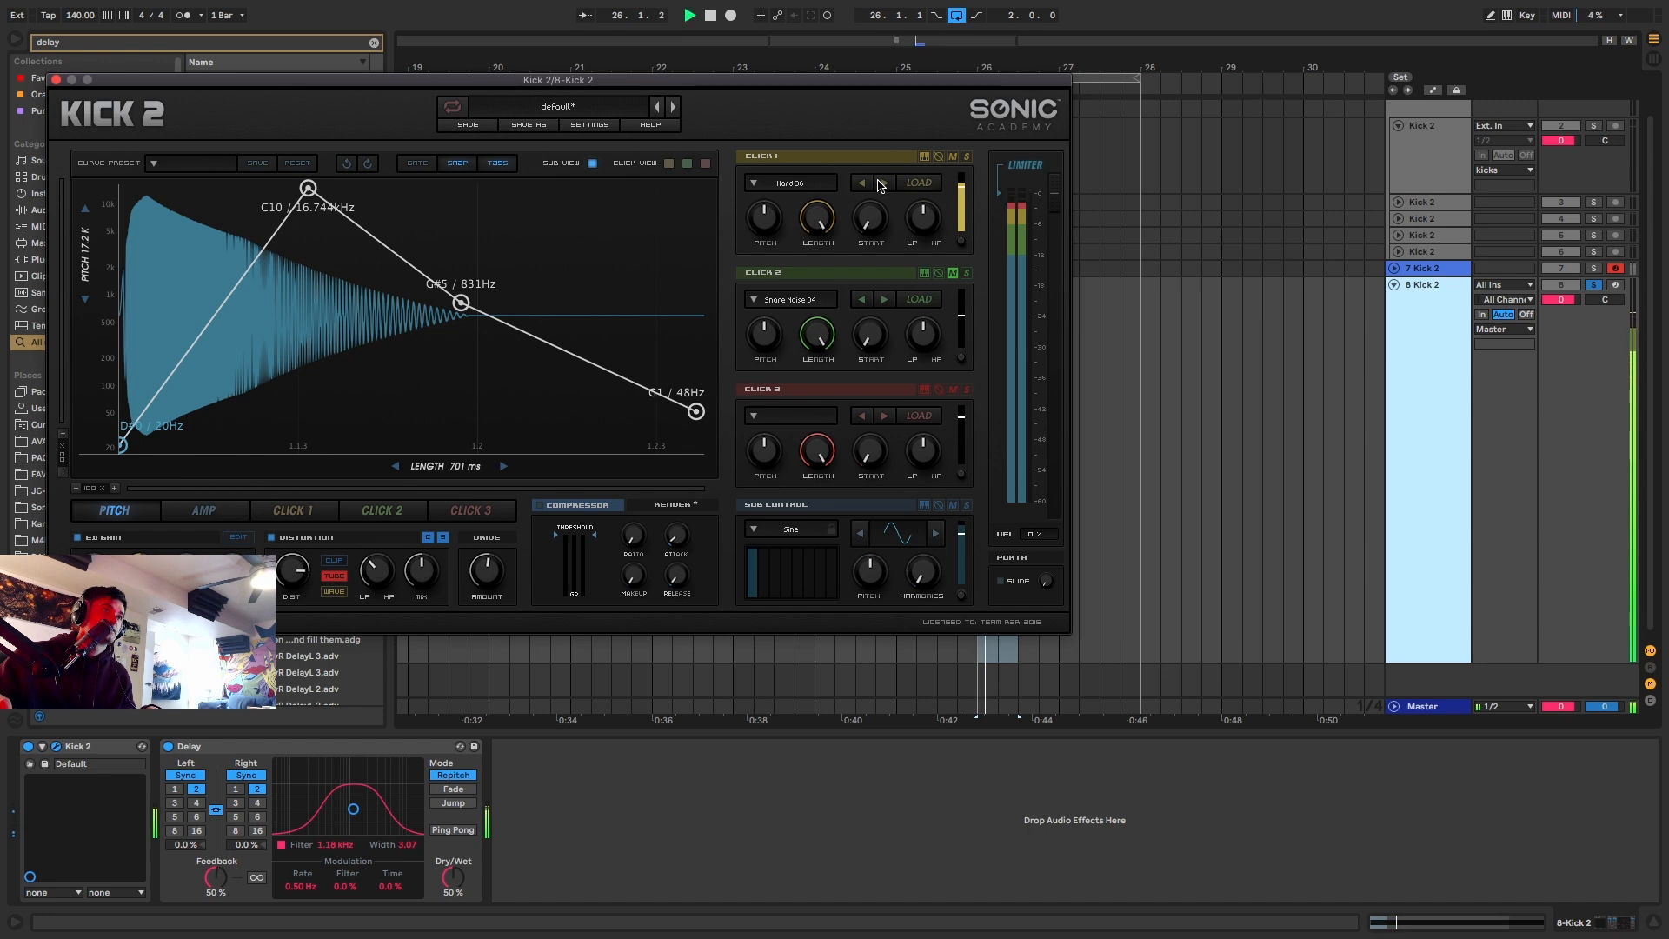
pyautogui.click(883, 182)
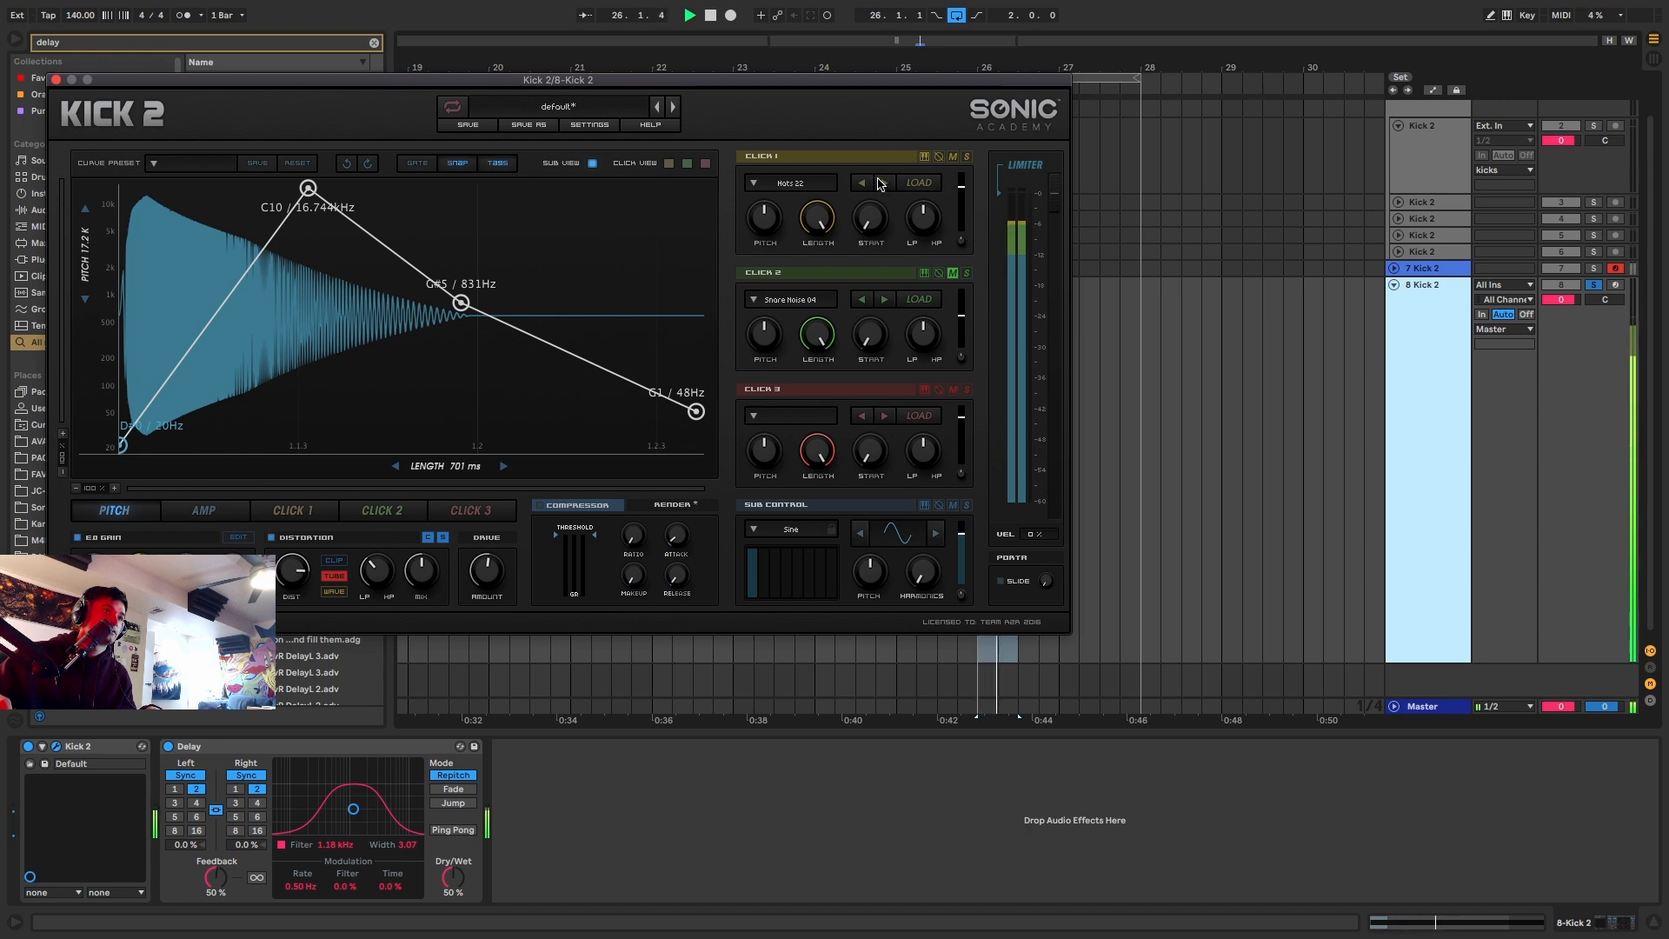
pyautogui.click(882, 183)
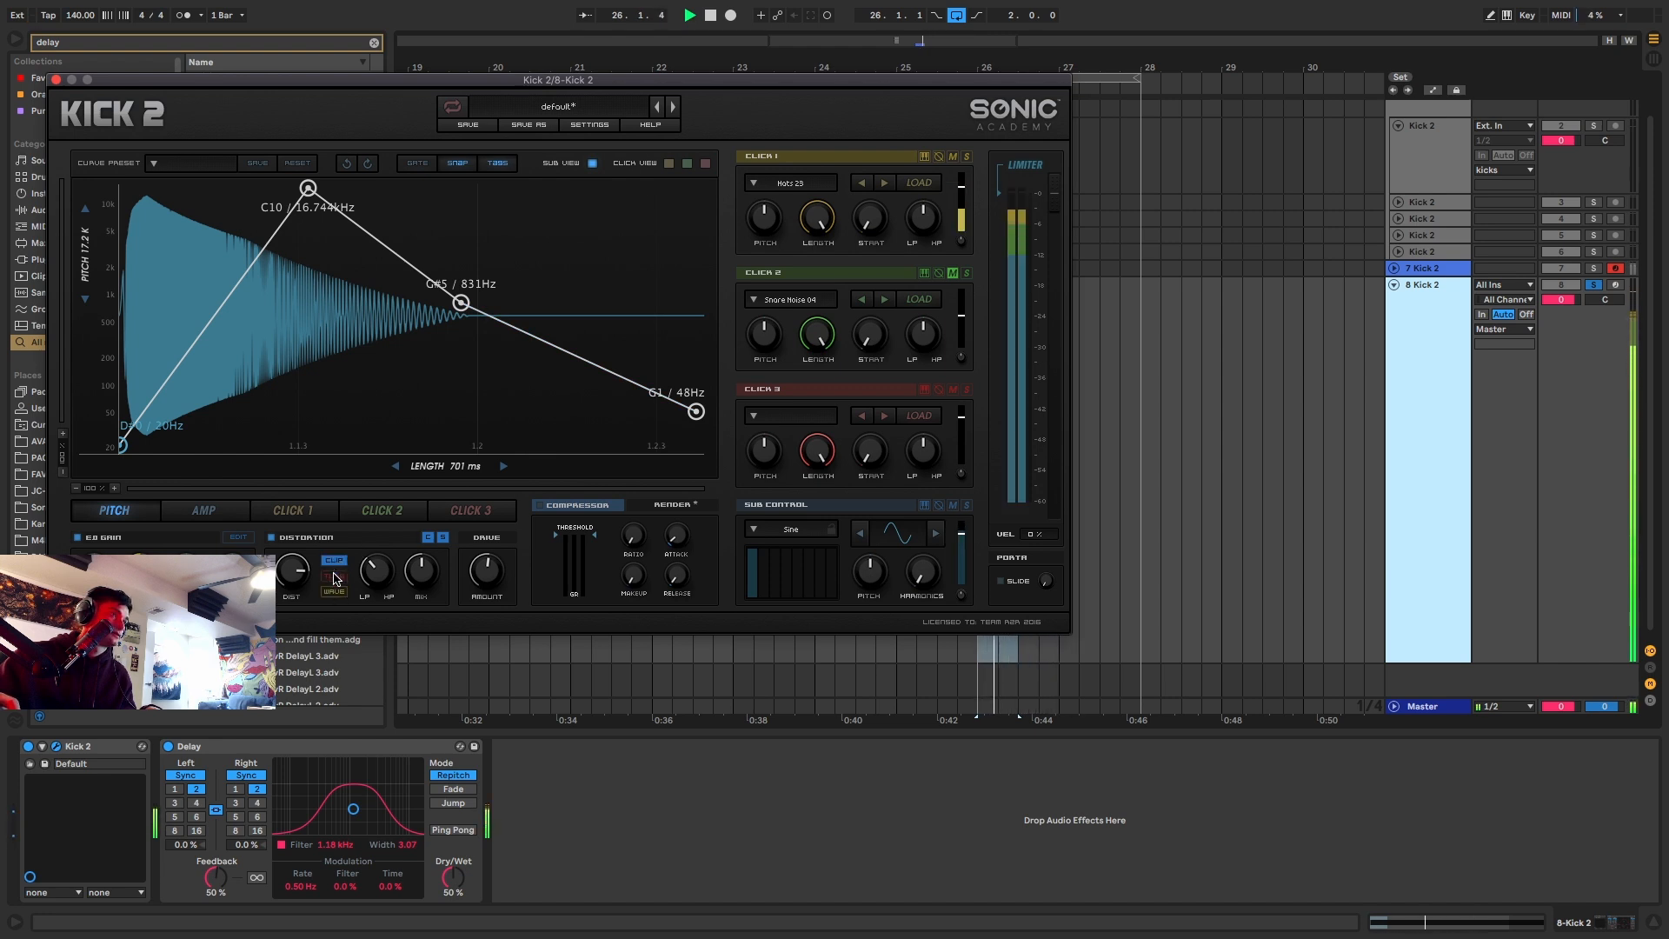
pyautogui.press('space')
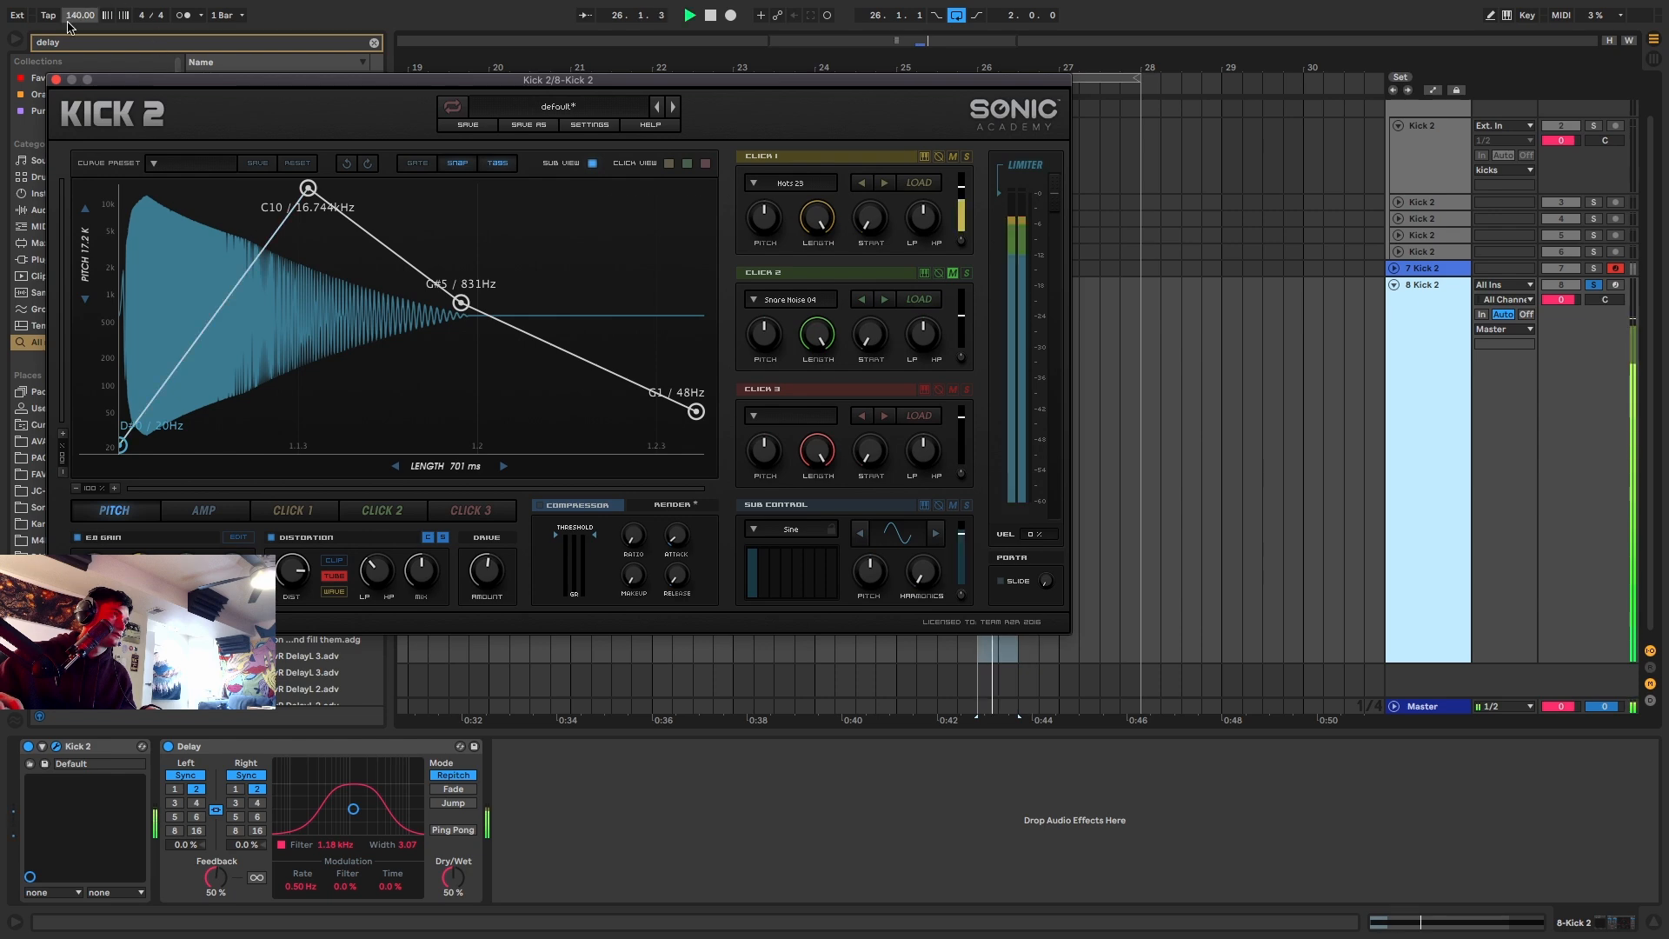
# Close the synth window, duplicate the 8 Kick 2 track and solo the copy.
pyautogui.click(56, 79)
pyautogui.press('space')
pyautogui.press('space')
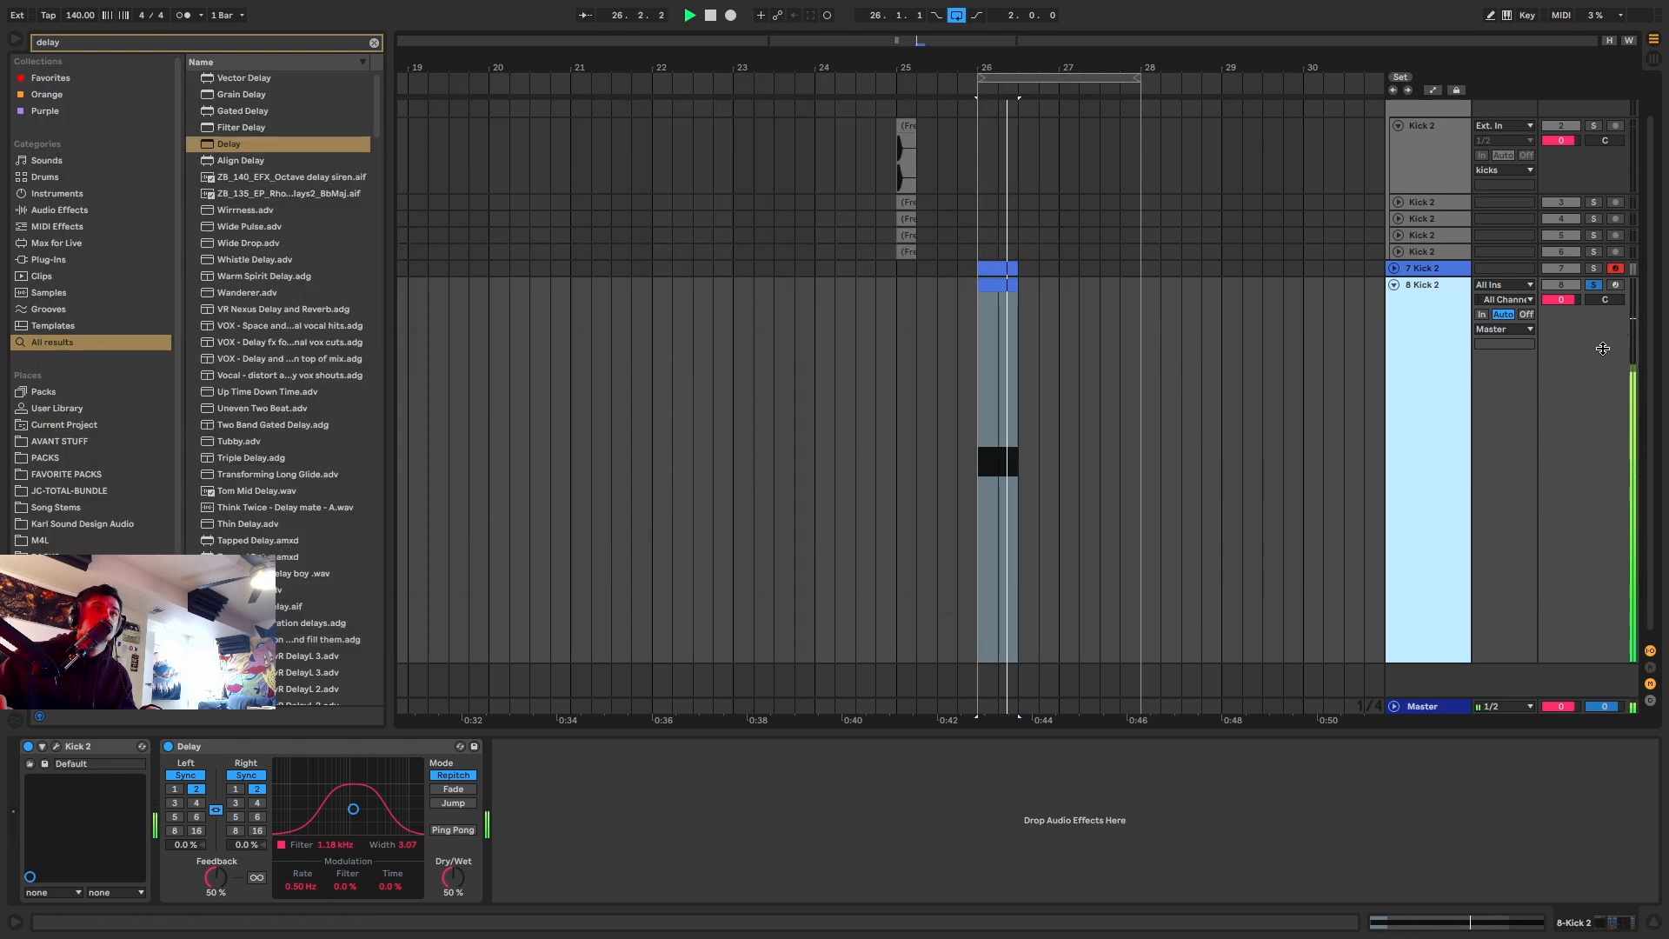
pyautogui.press('space')
pyautogui.hotkey('ctrl', 'd')
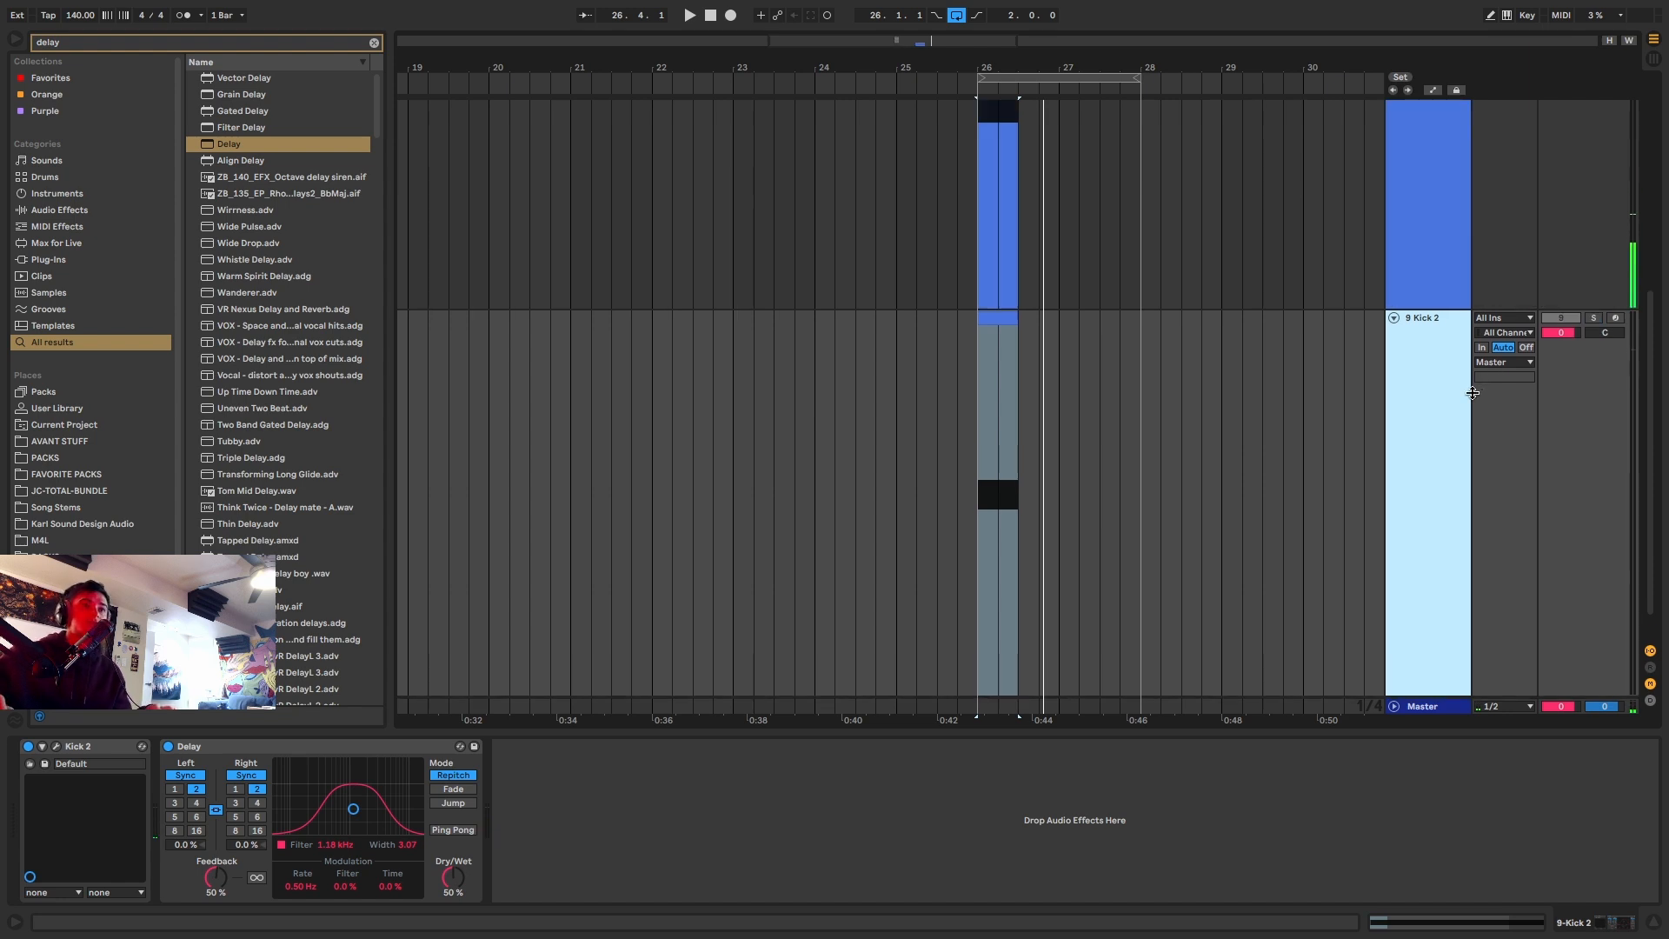
pyautogui.click(1015, 280)
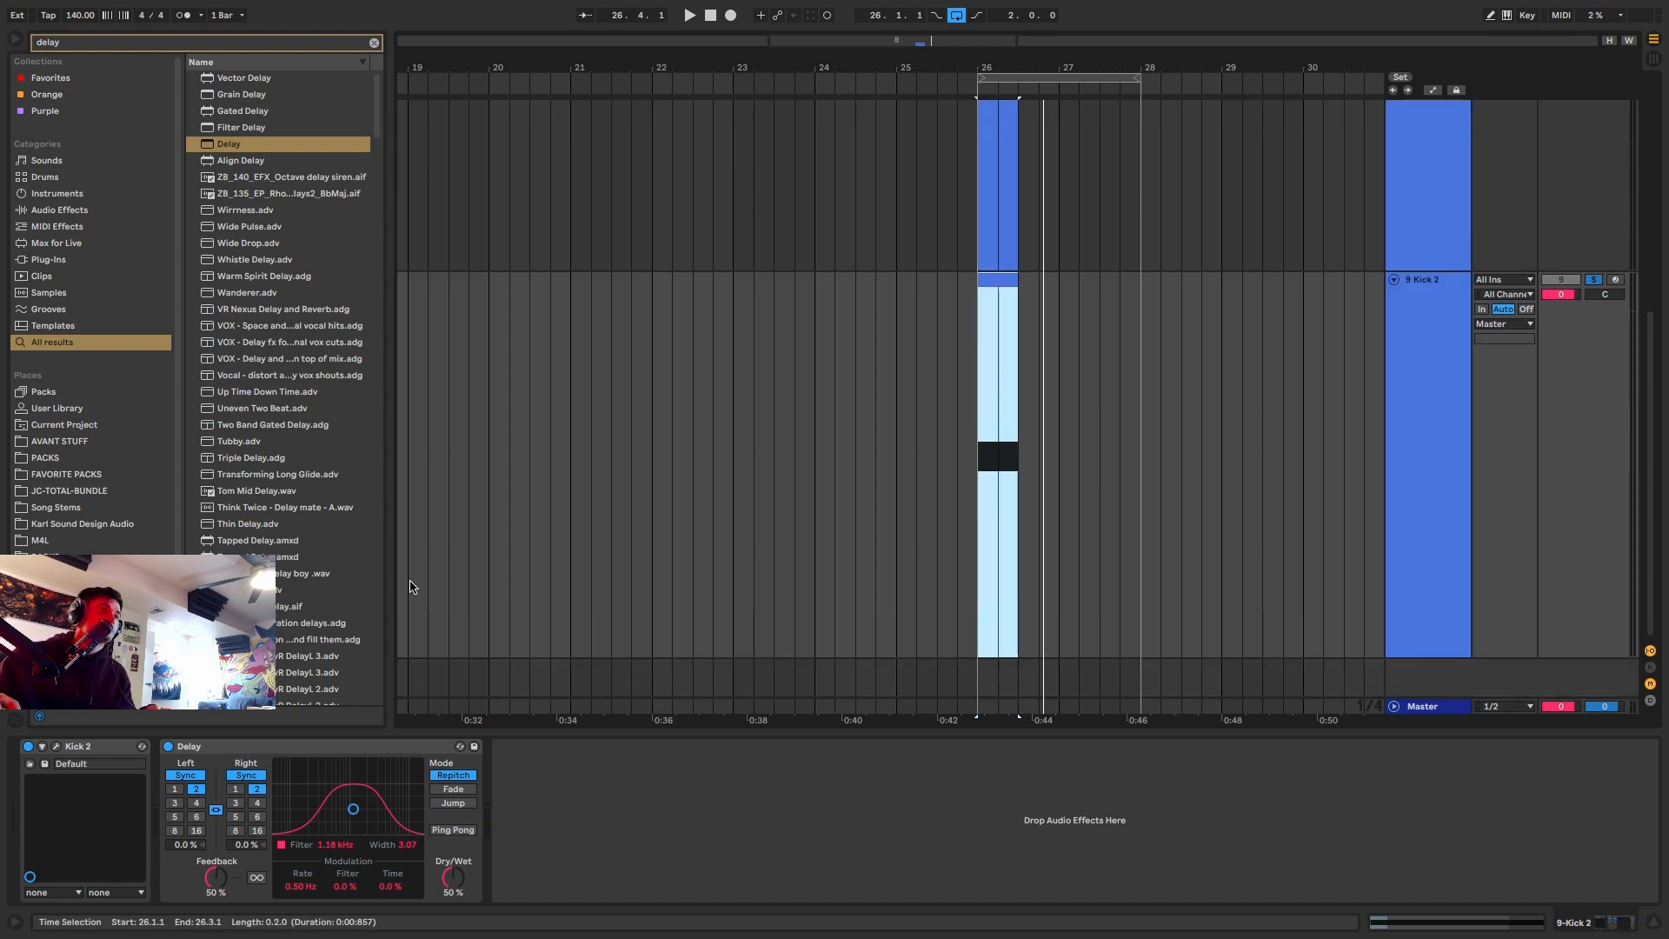
# On 9 Kick 2, move the pitch envelope's peak slightly later and raise its third point to about 14.917 kHz, auditioning the result.
pyautogui.click(56, 746)
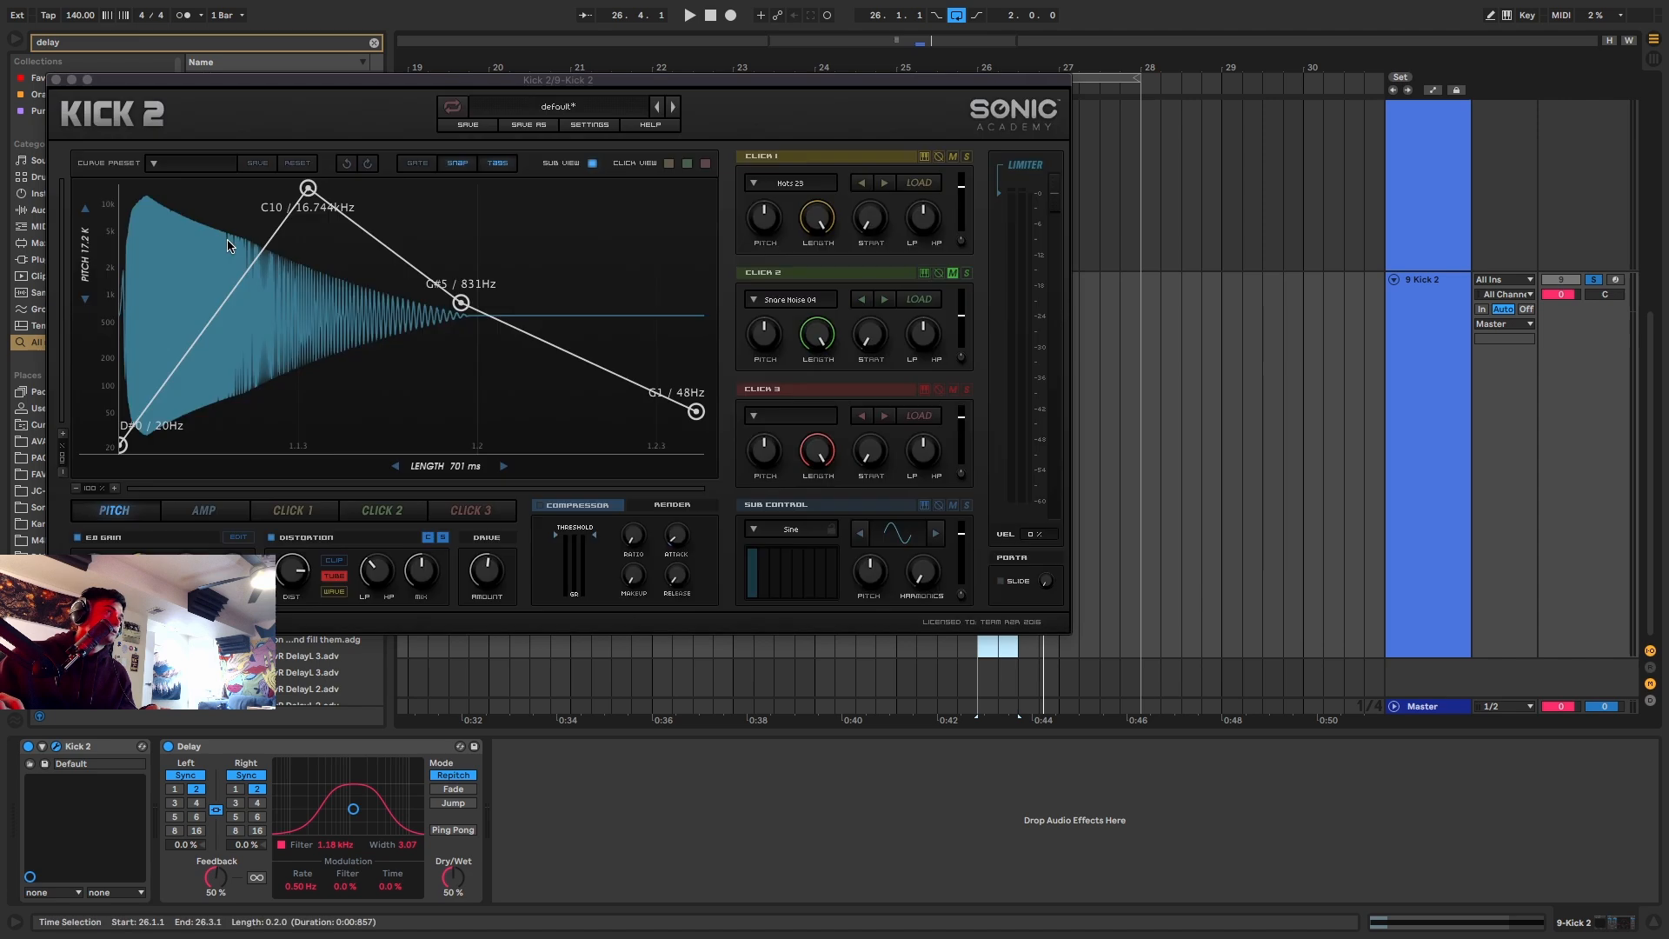
pyautogui.moveTo(308, 188)
pyautogui.mouseDown()
pyautogui.moveTo(462, 298)
pyautogui.moveTo(321, 212)
pyautogui.moveTo(323, 188)
pyautogui.mouseUp()
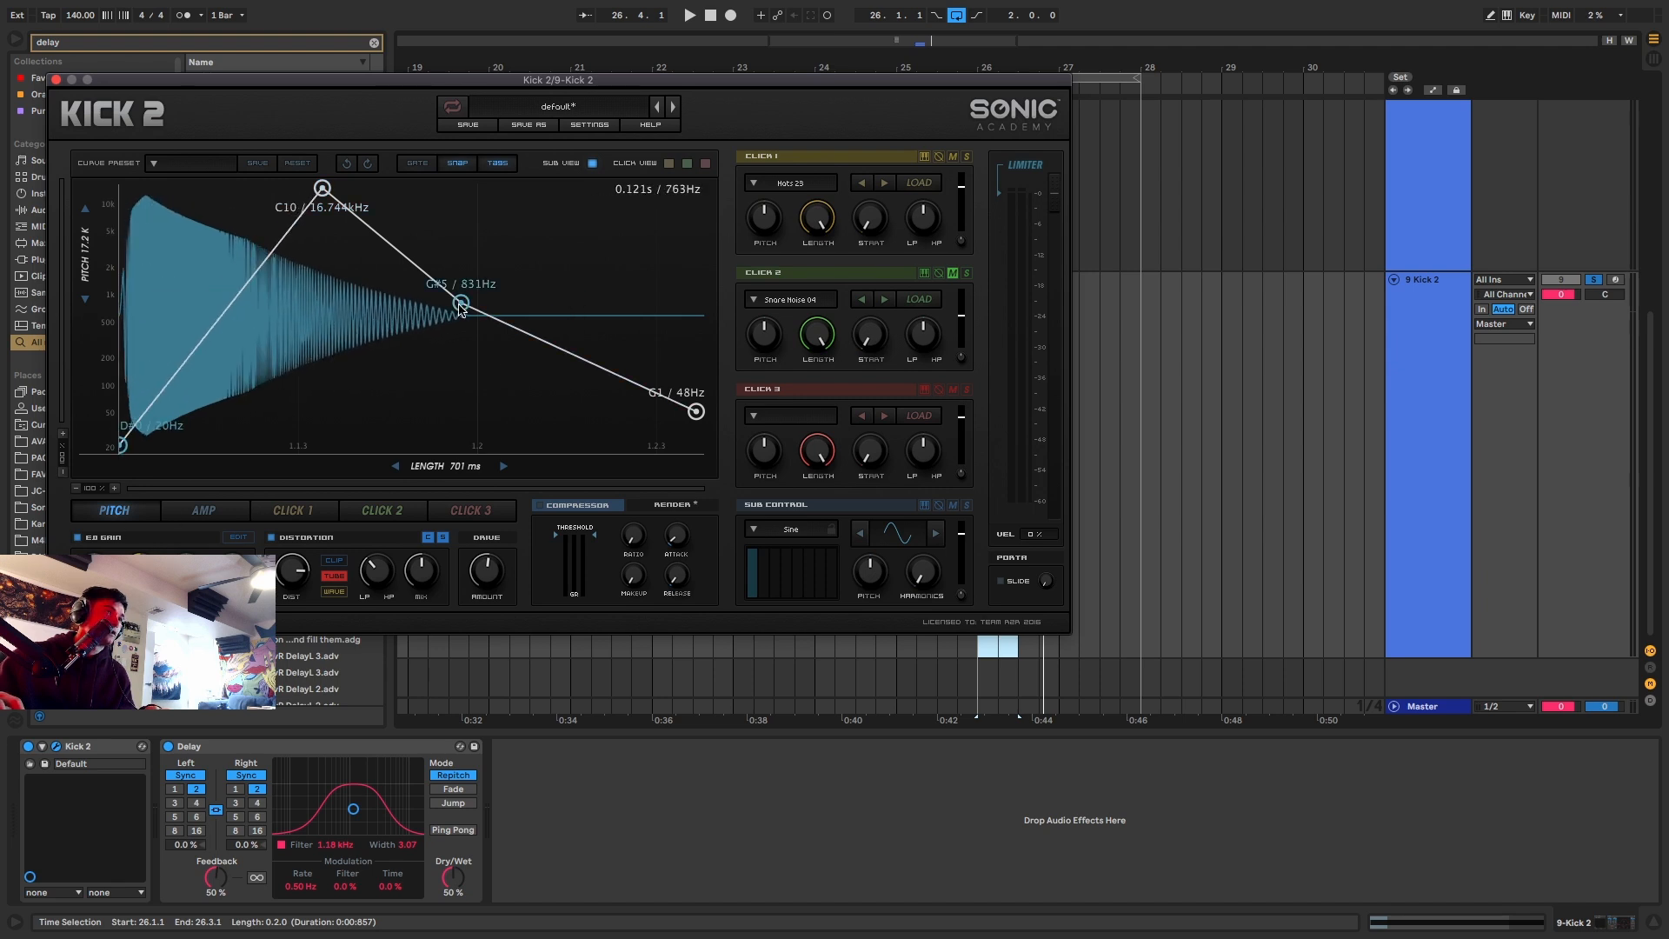
pyautogui.moveTo(461, 307); pyautogui.dragTo(568, 192)
pyautogui.press('space')
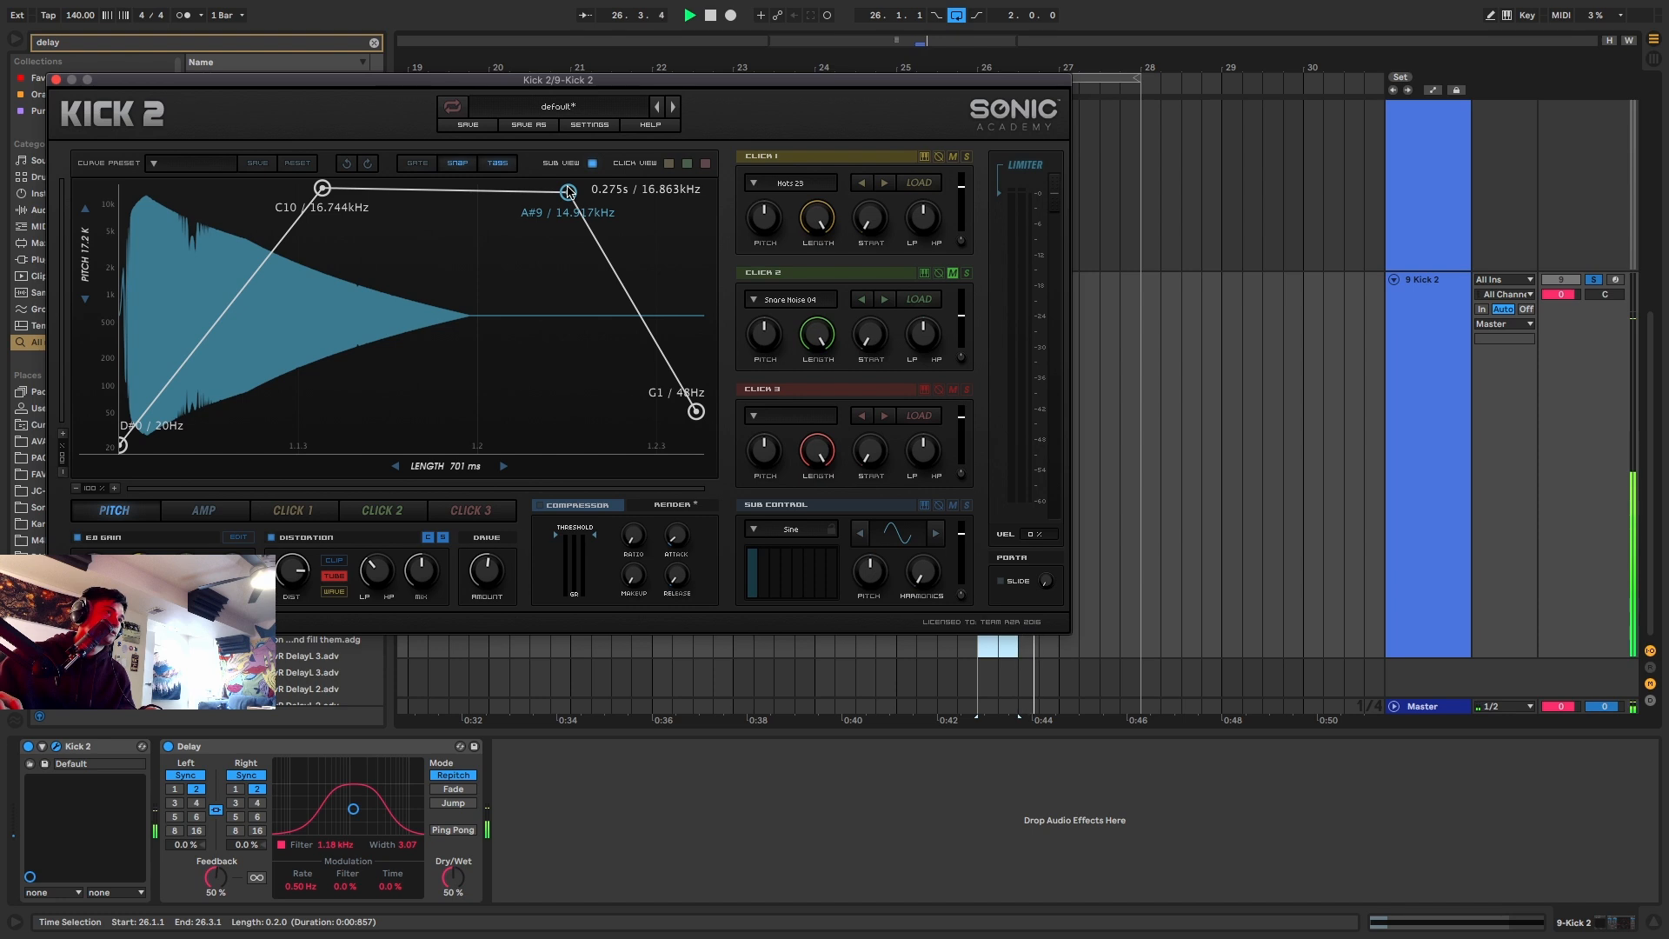
pyautogui.click(55, 80)
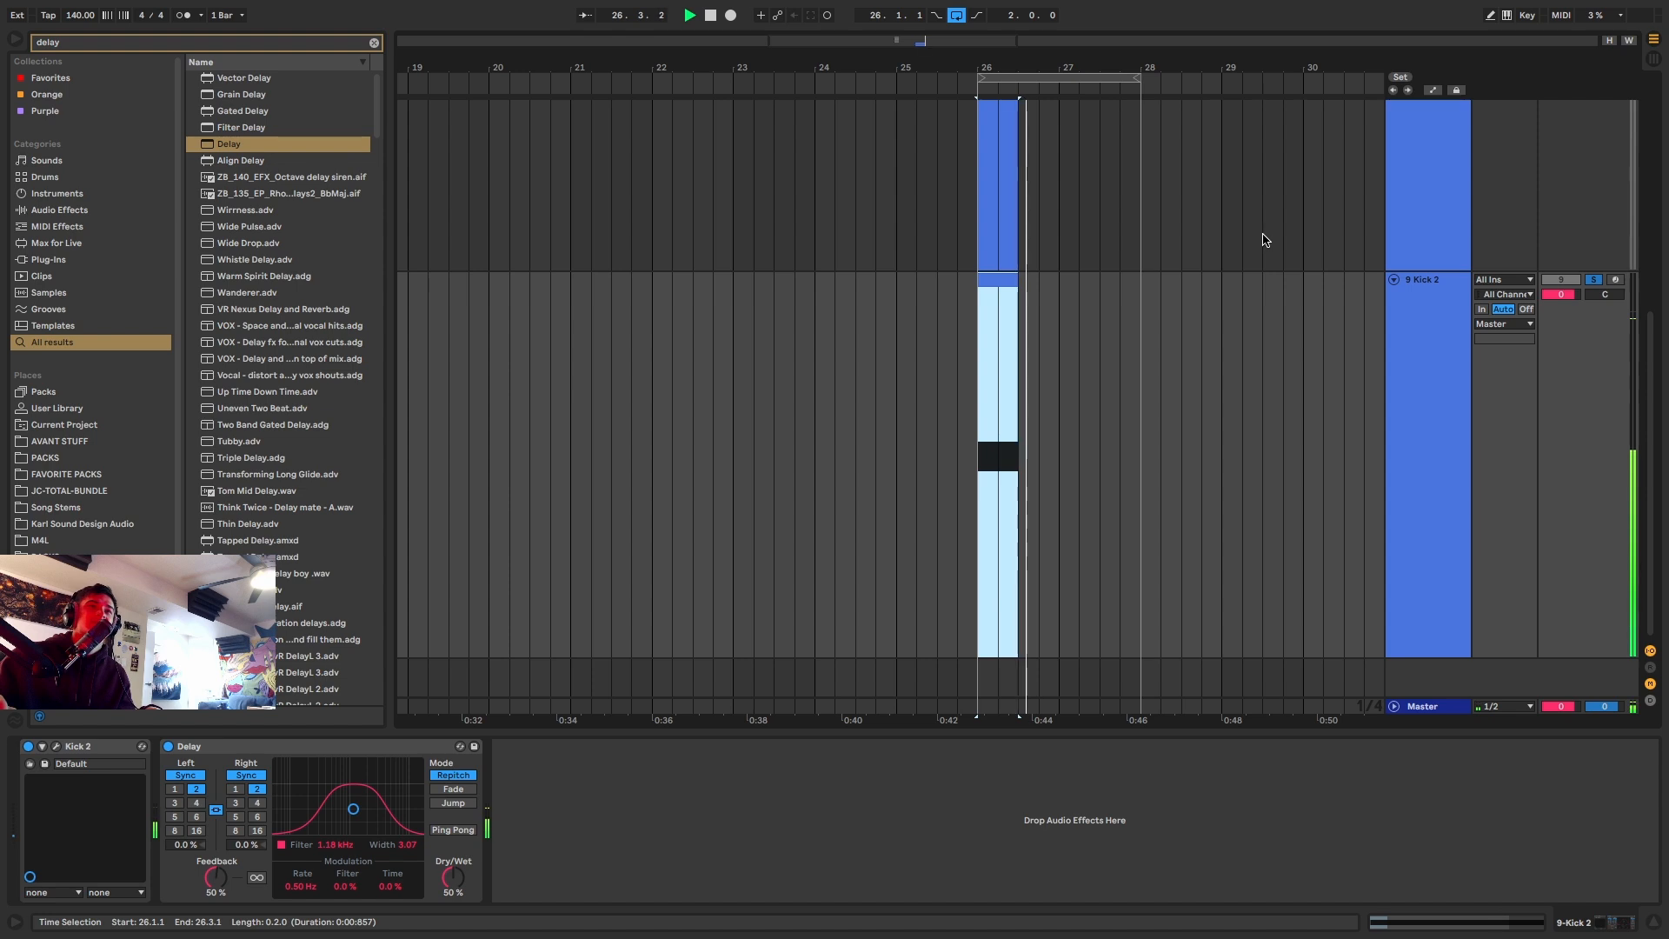
# Compare the 7, 8 and 9 Kick 2 tracks by switching the solo between them while playing the loop.
pyautogui.scroll(5, 1157, 266)
pyautogui.scroll(-5, 1160, 264)
pyautogui.press('space')
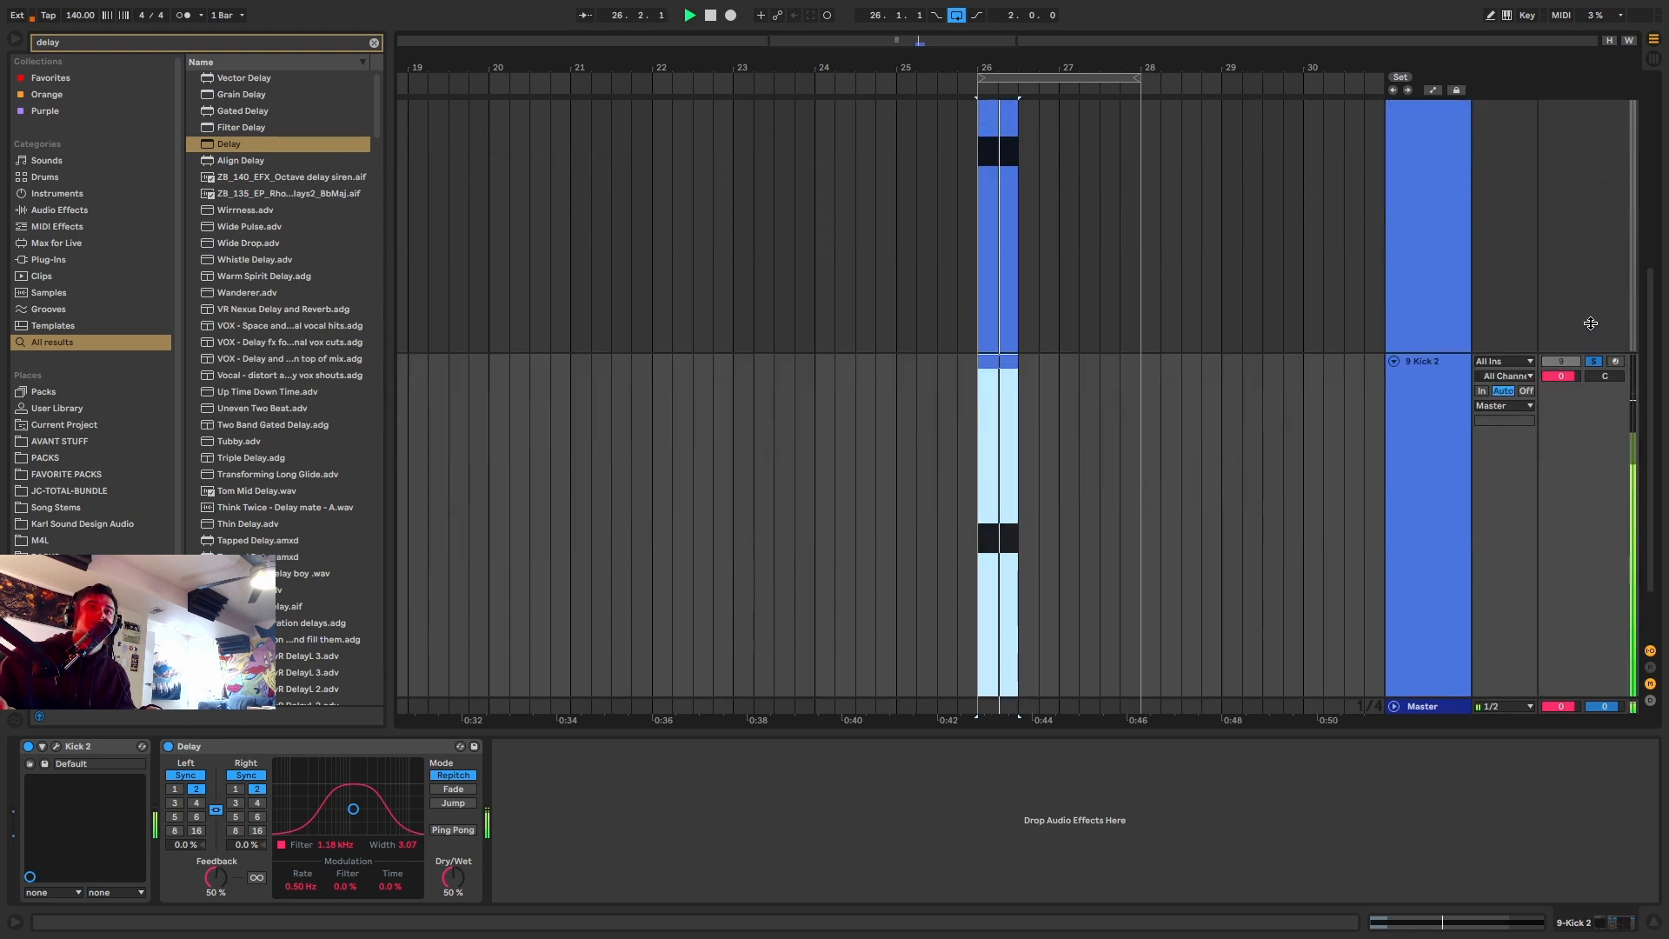
pyautogui.scroll(4, 1590, 323)
pyautogui.click(1595, 175)
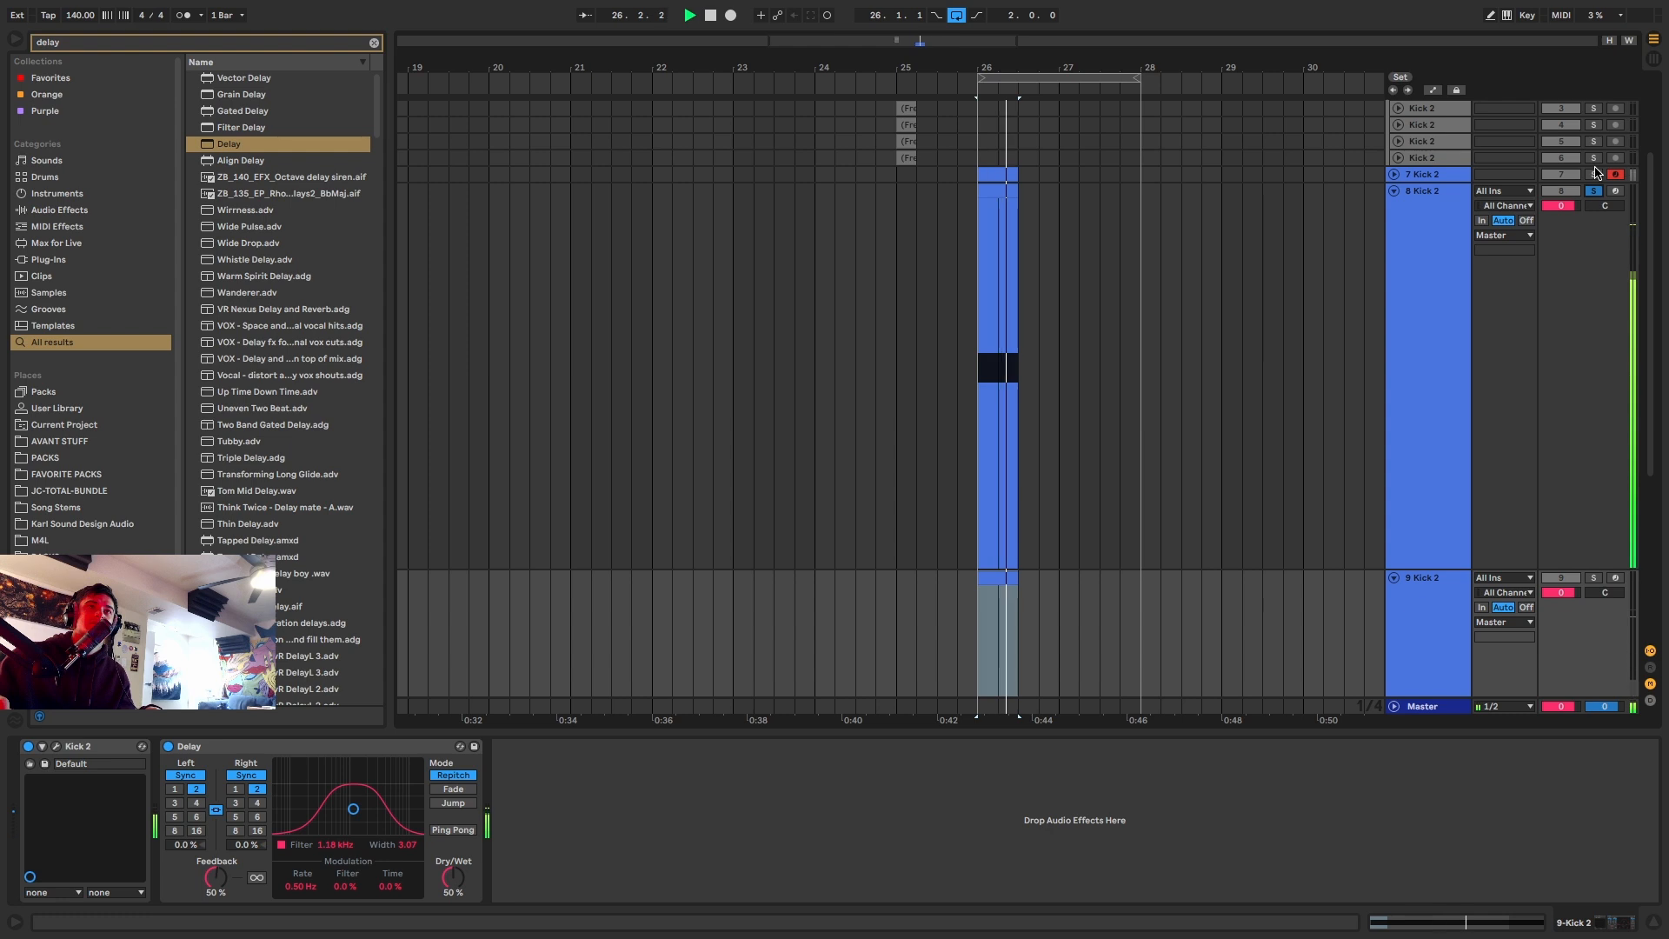
pyautogui.press('space')
pyautogui.scroll(-4, 1591, 191)
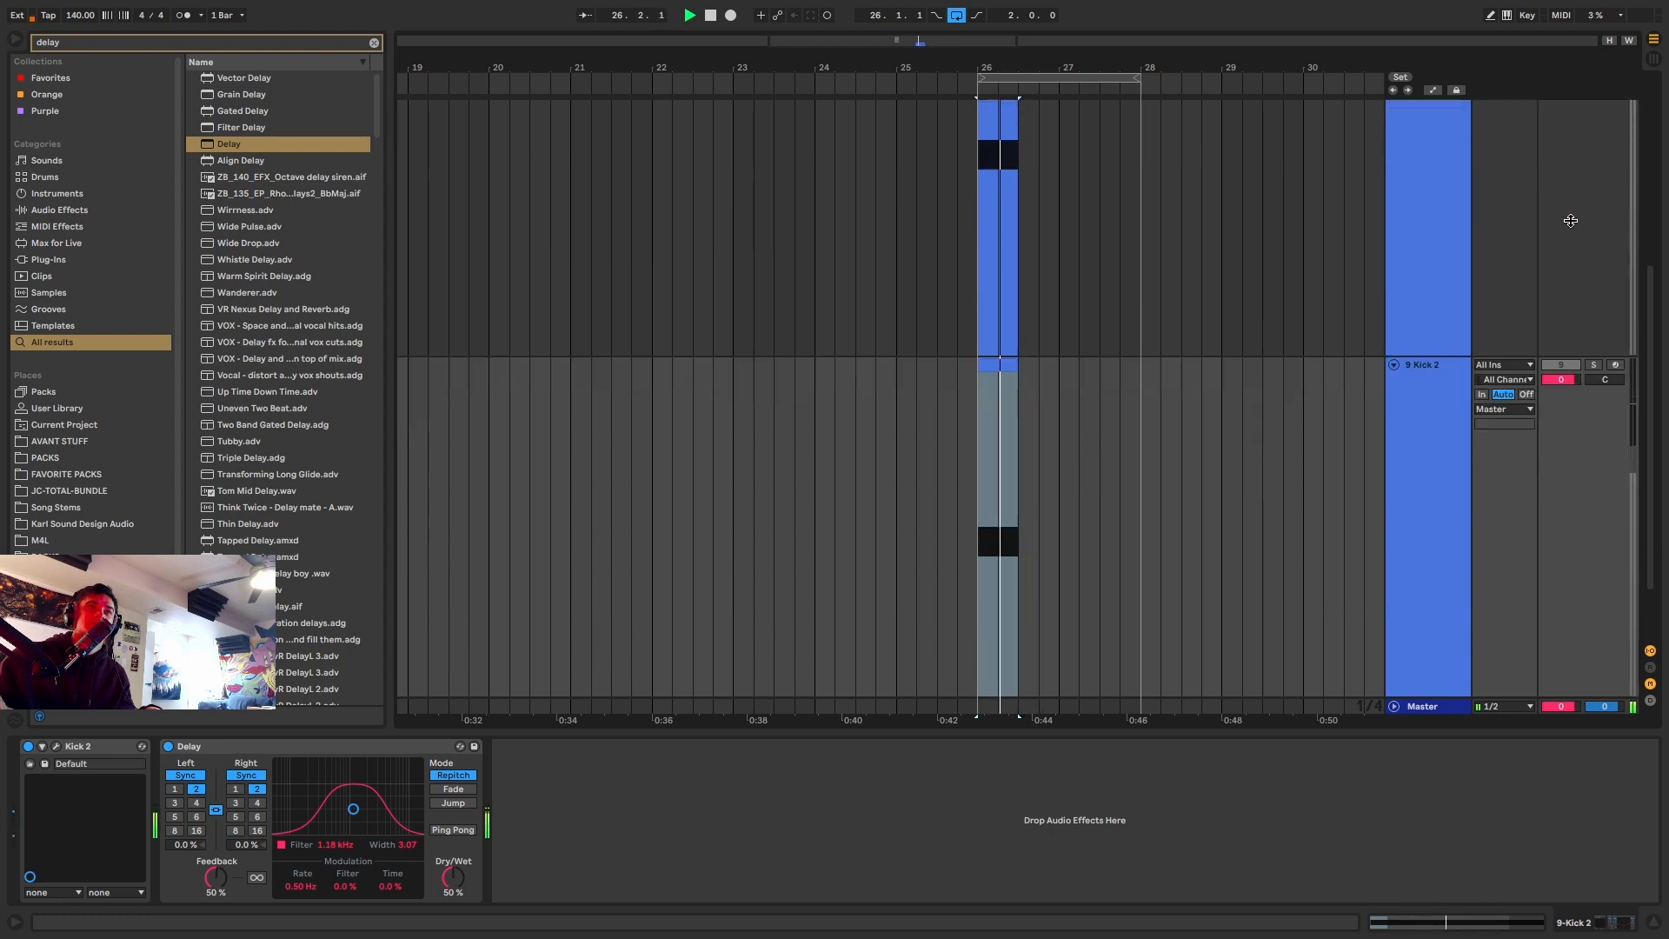
pyautogui.click(1594, 366)
pyautogui.press('space')
pyautogui.press('space')
# Duplicate the 9 Kick 2 track, solo the copy and open its Kick 2 synth.
pyautogui.click(1406, 400)
pyautogui.press('space')
pyautogui.press('super+d')
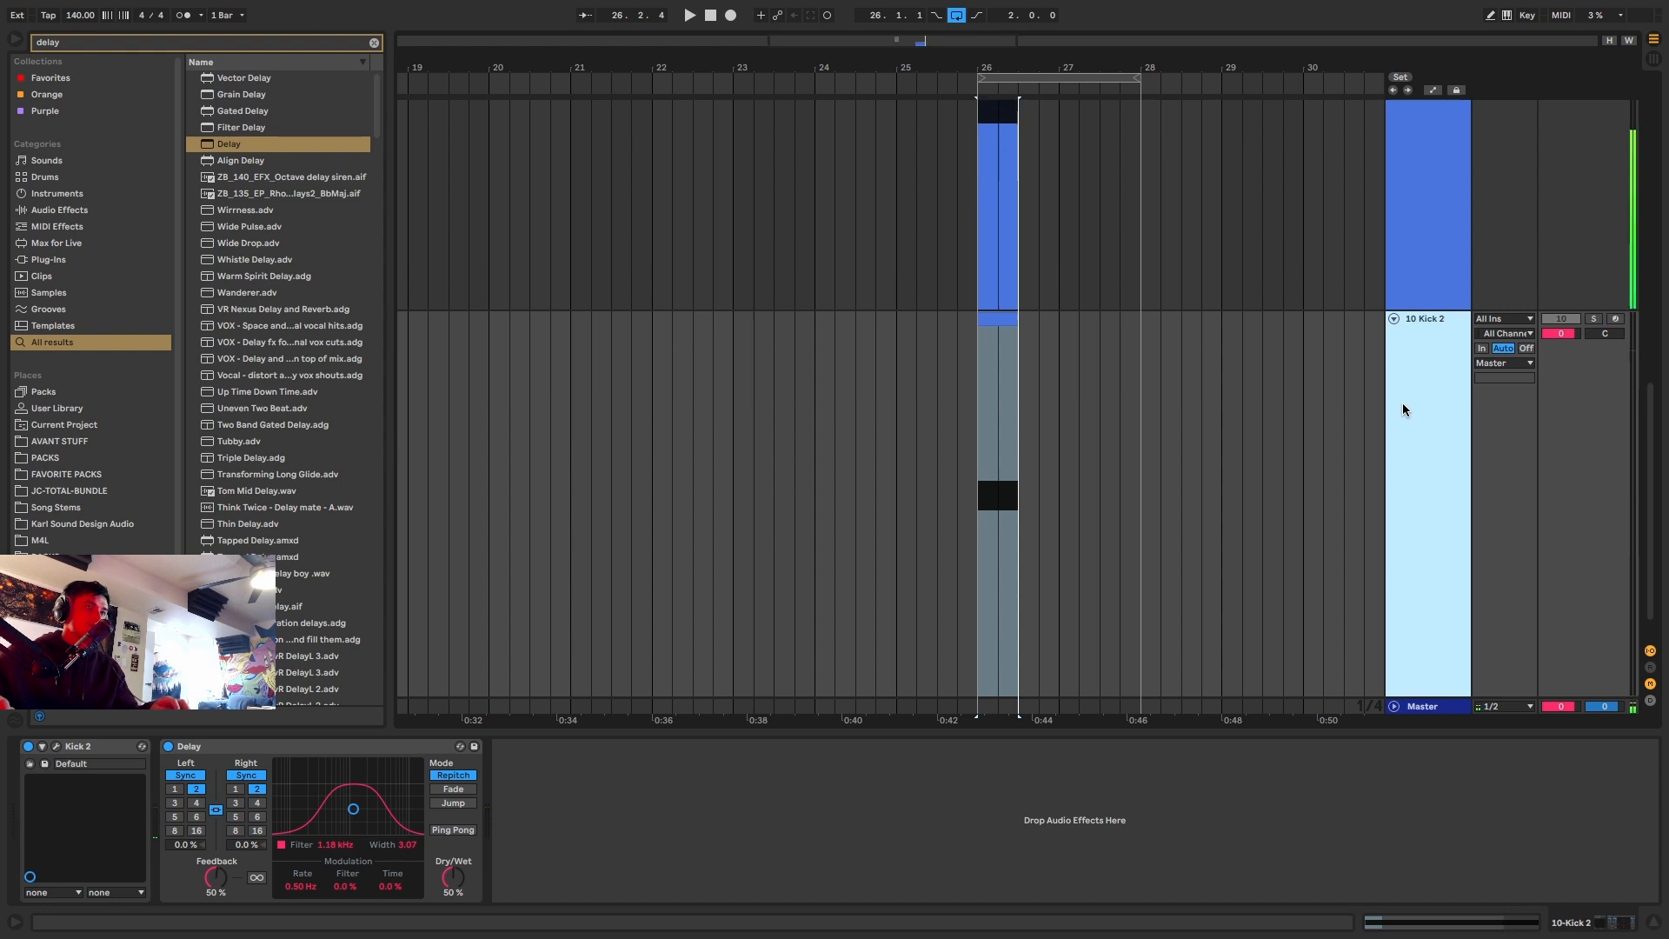
pyautogui.scroll(-1, 1562, 329)
pyautogui.click(1595, 279)
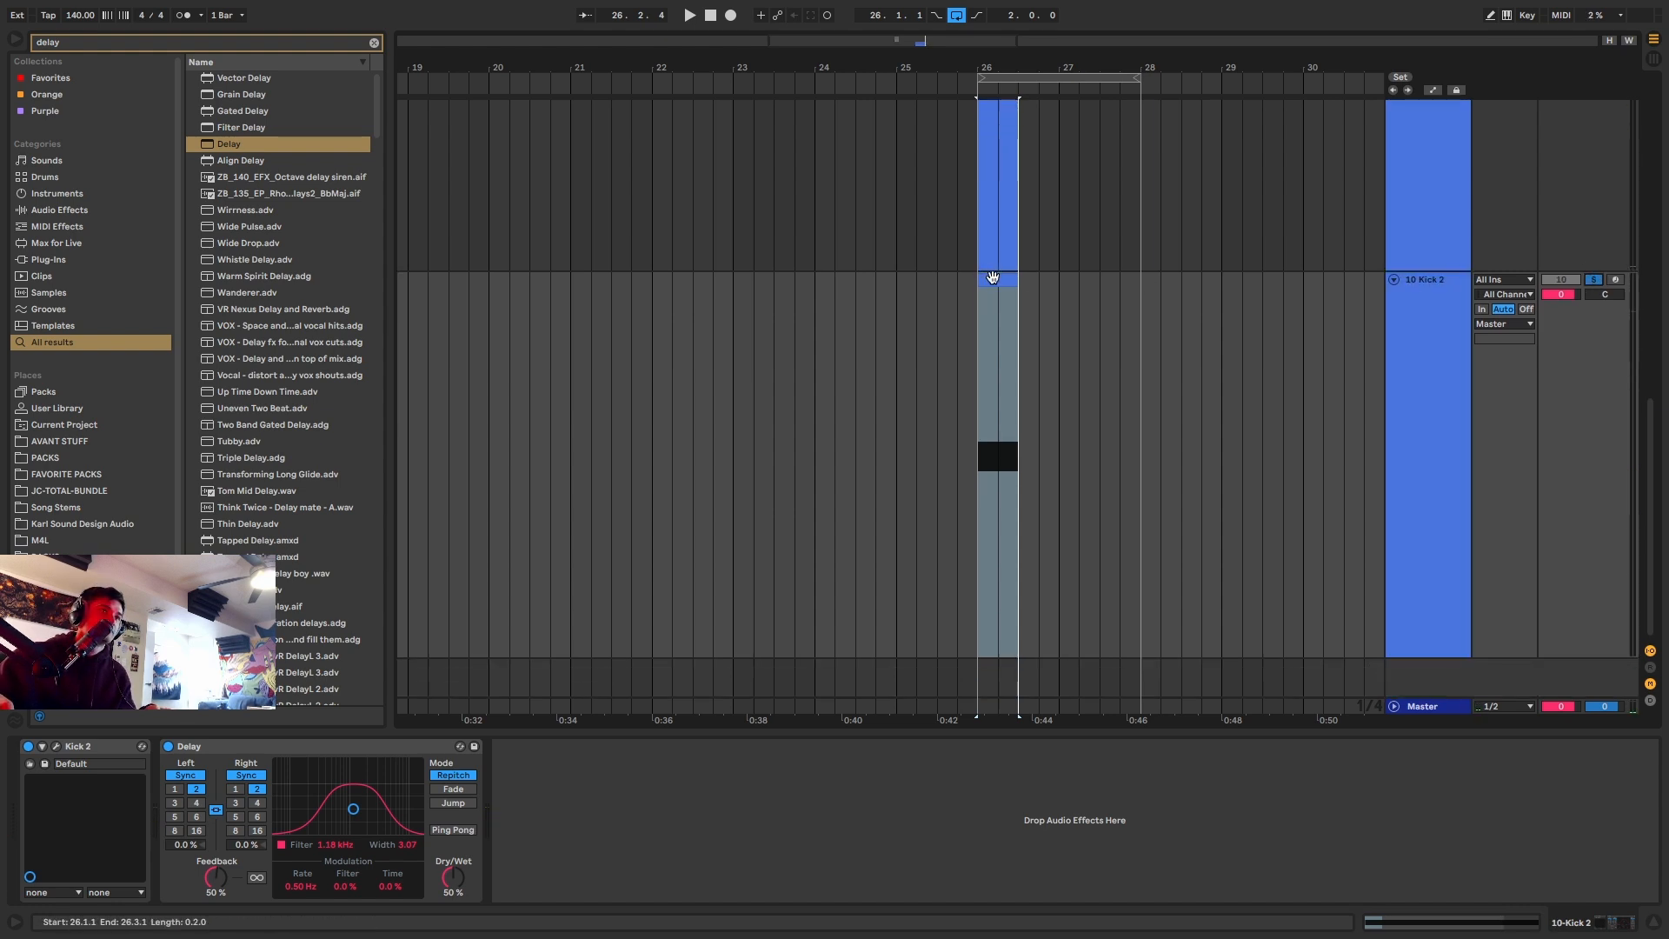
pyautogui.click(56, 747)
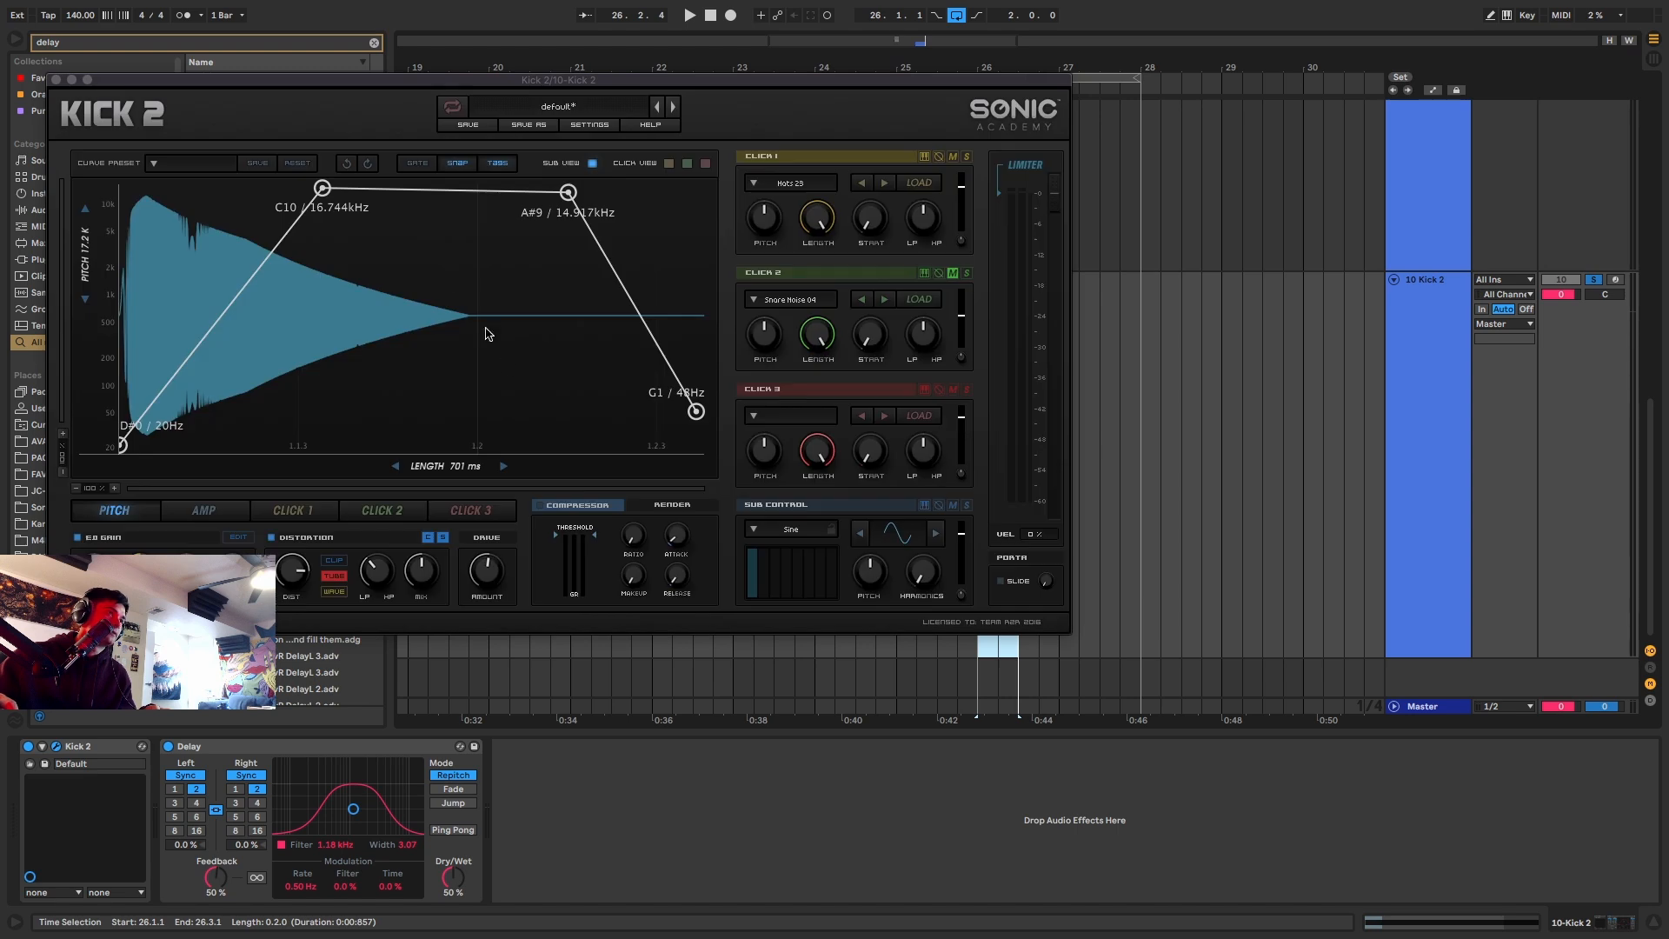
# On 10 Kick 2, move the pitch envelope's 16.744 kHz peak near the end, lower its third point to about 831 Hz, and audition it.
pyautogui.moveTo(321, 194); pyautogui.dragTo(528, 305)
pyautogui.press('space')
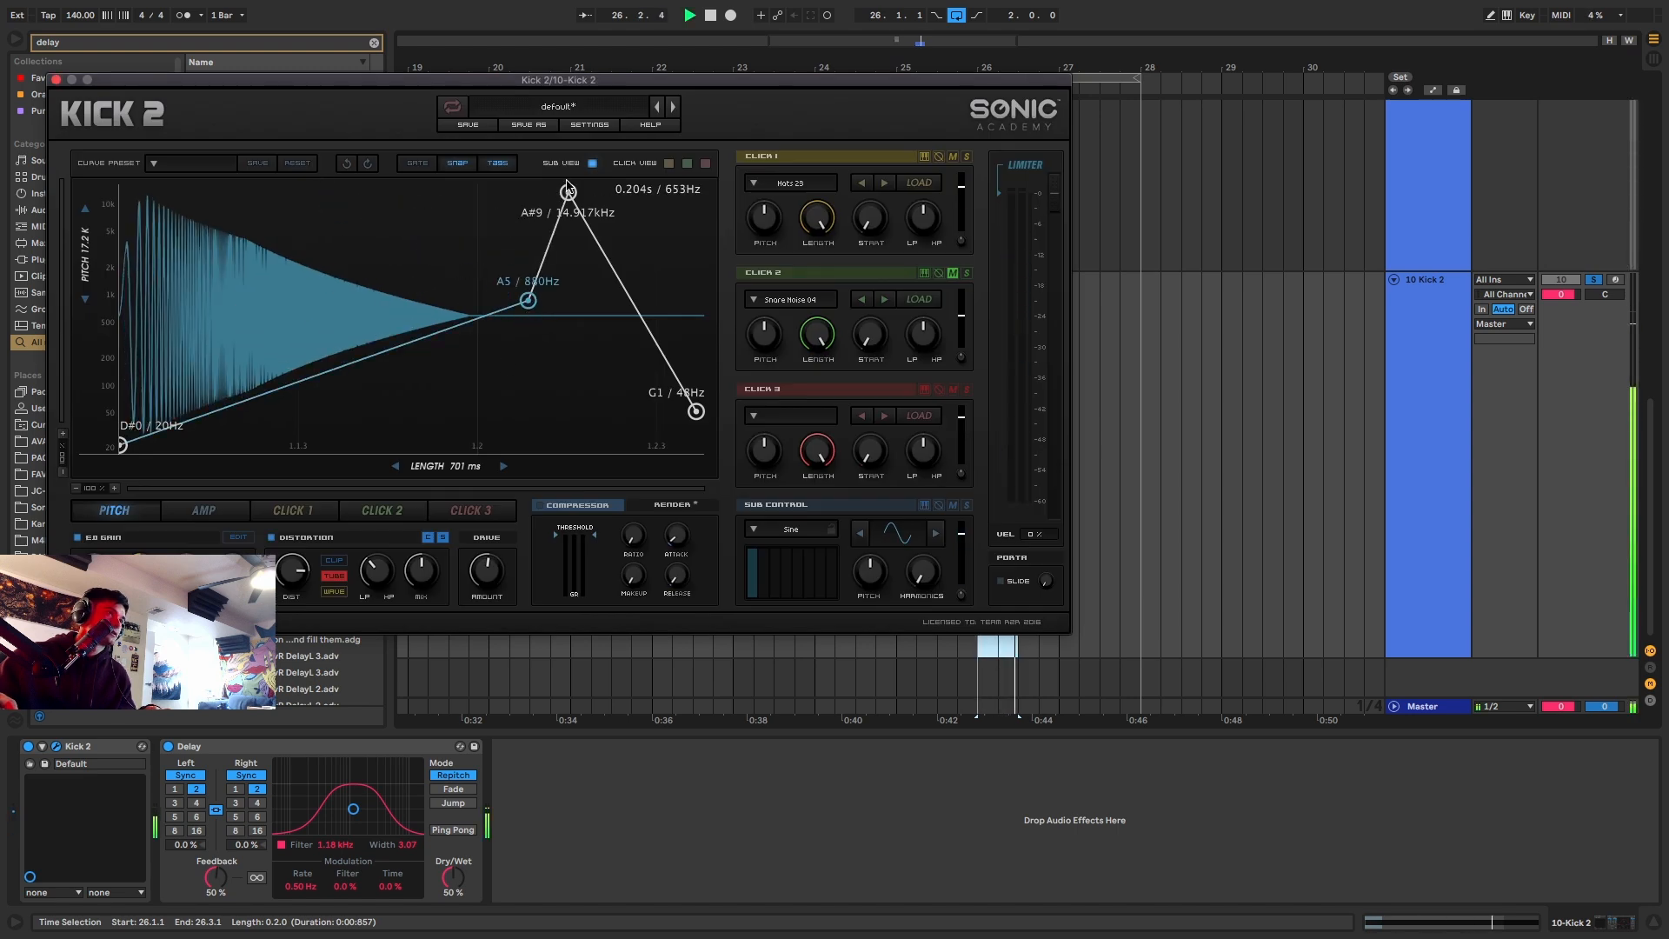
pyautogui.moveTo(567, 193); pyautogui.dragTo(683, 308)
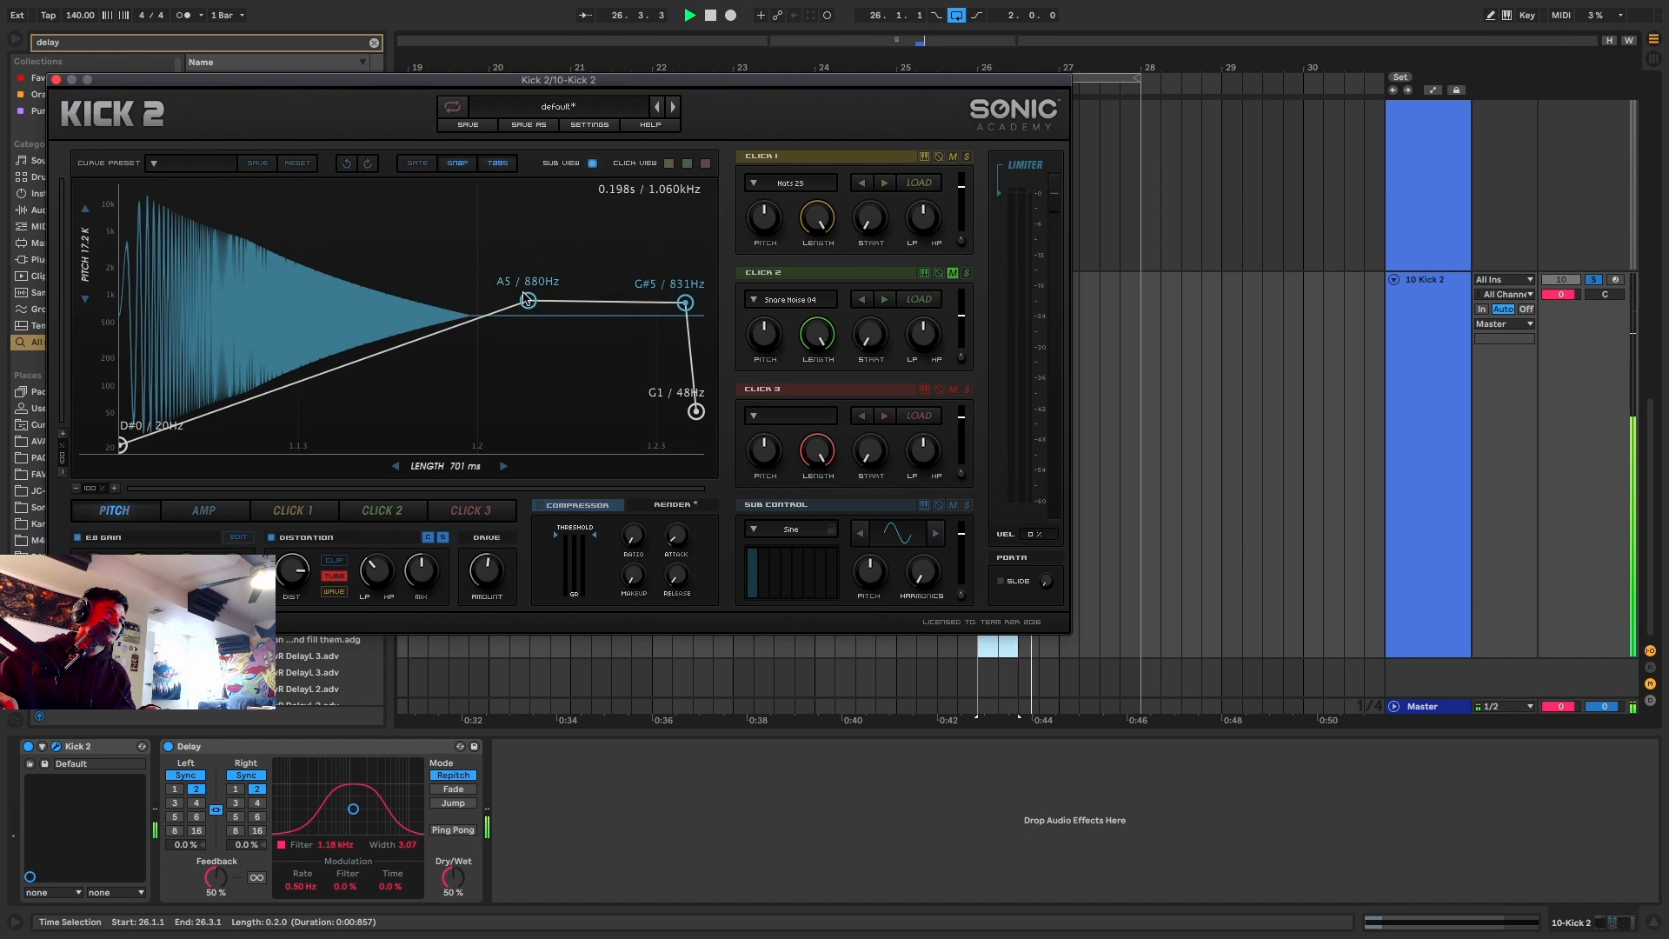
pyautogui.moveTo(528, 300); pyautogui.dragTo(685, 188)
pyautogui.press('space')
pyautogui.press('space')
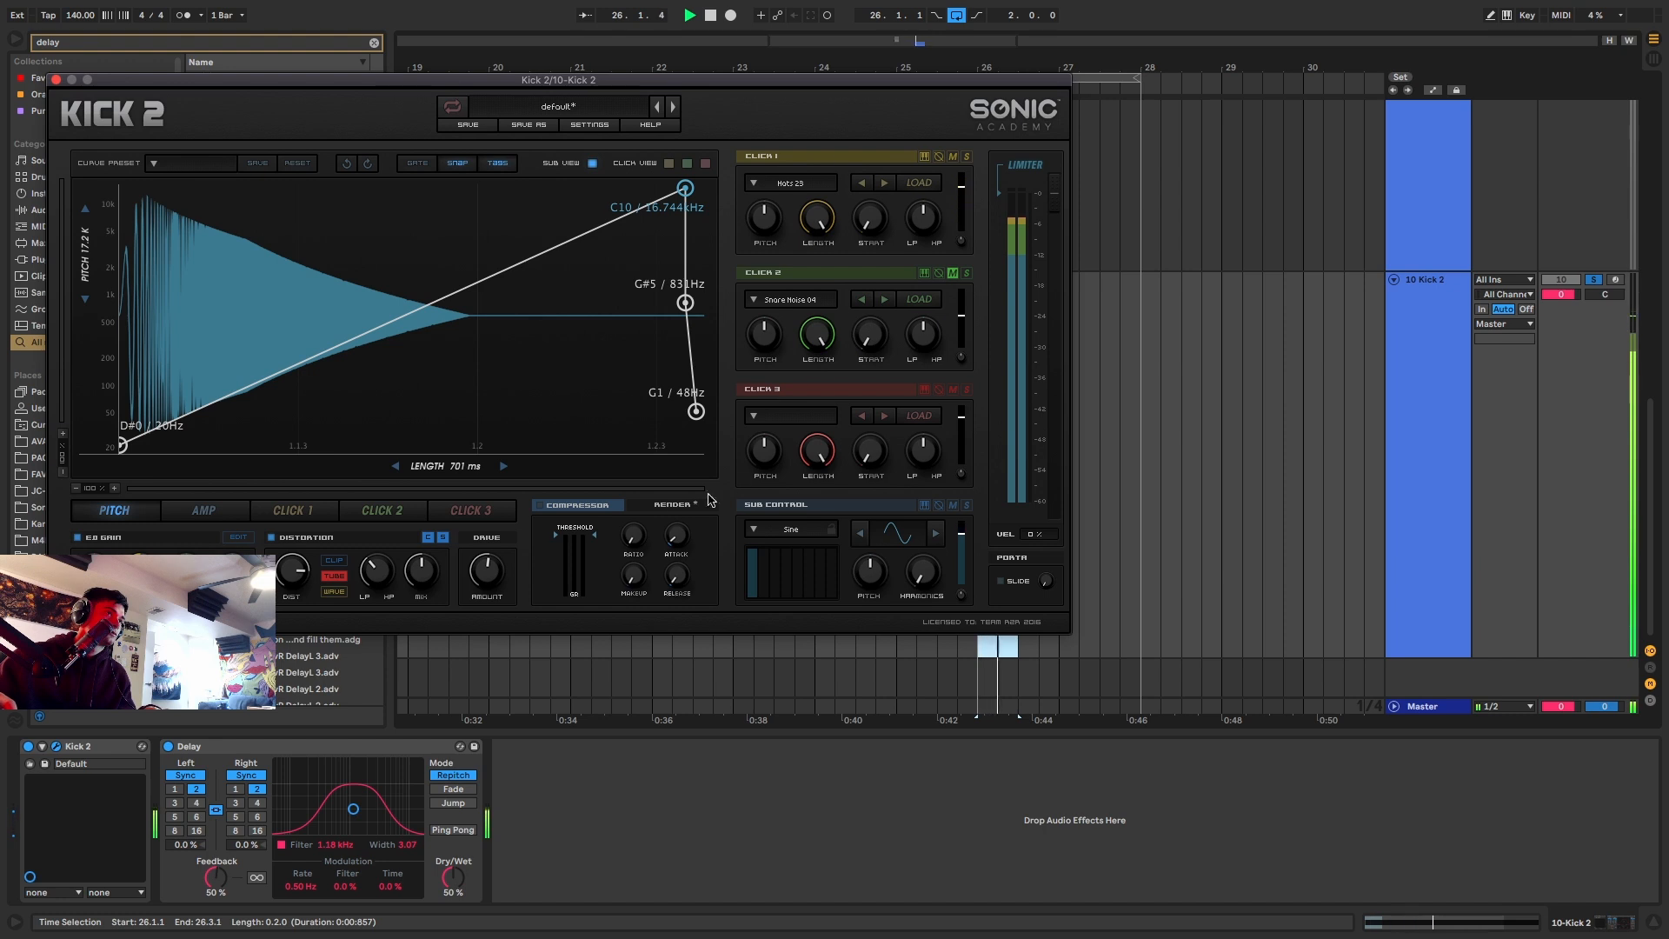
# Set both Delay times to 1 with feedback at 70%, and switch Click 1 to the next hat sample, number 26.
pyautogui.press('space')
pyautogui.click(236, 790)
pyautogui.press('space')
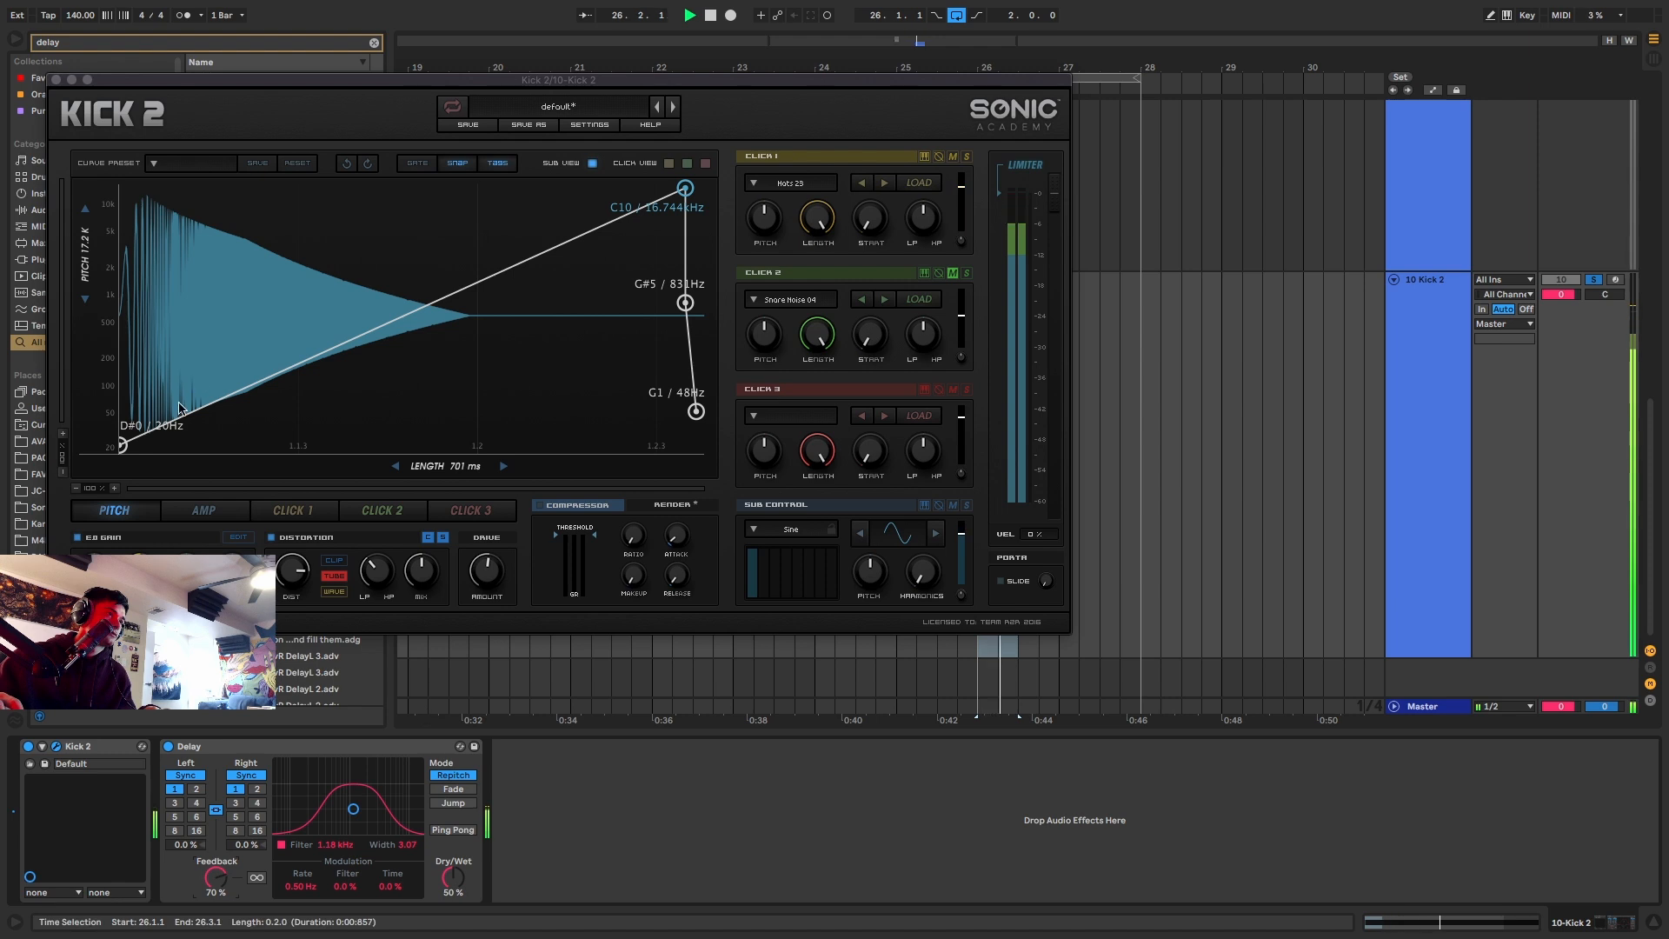
pyautogui.click(952, 160)
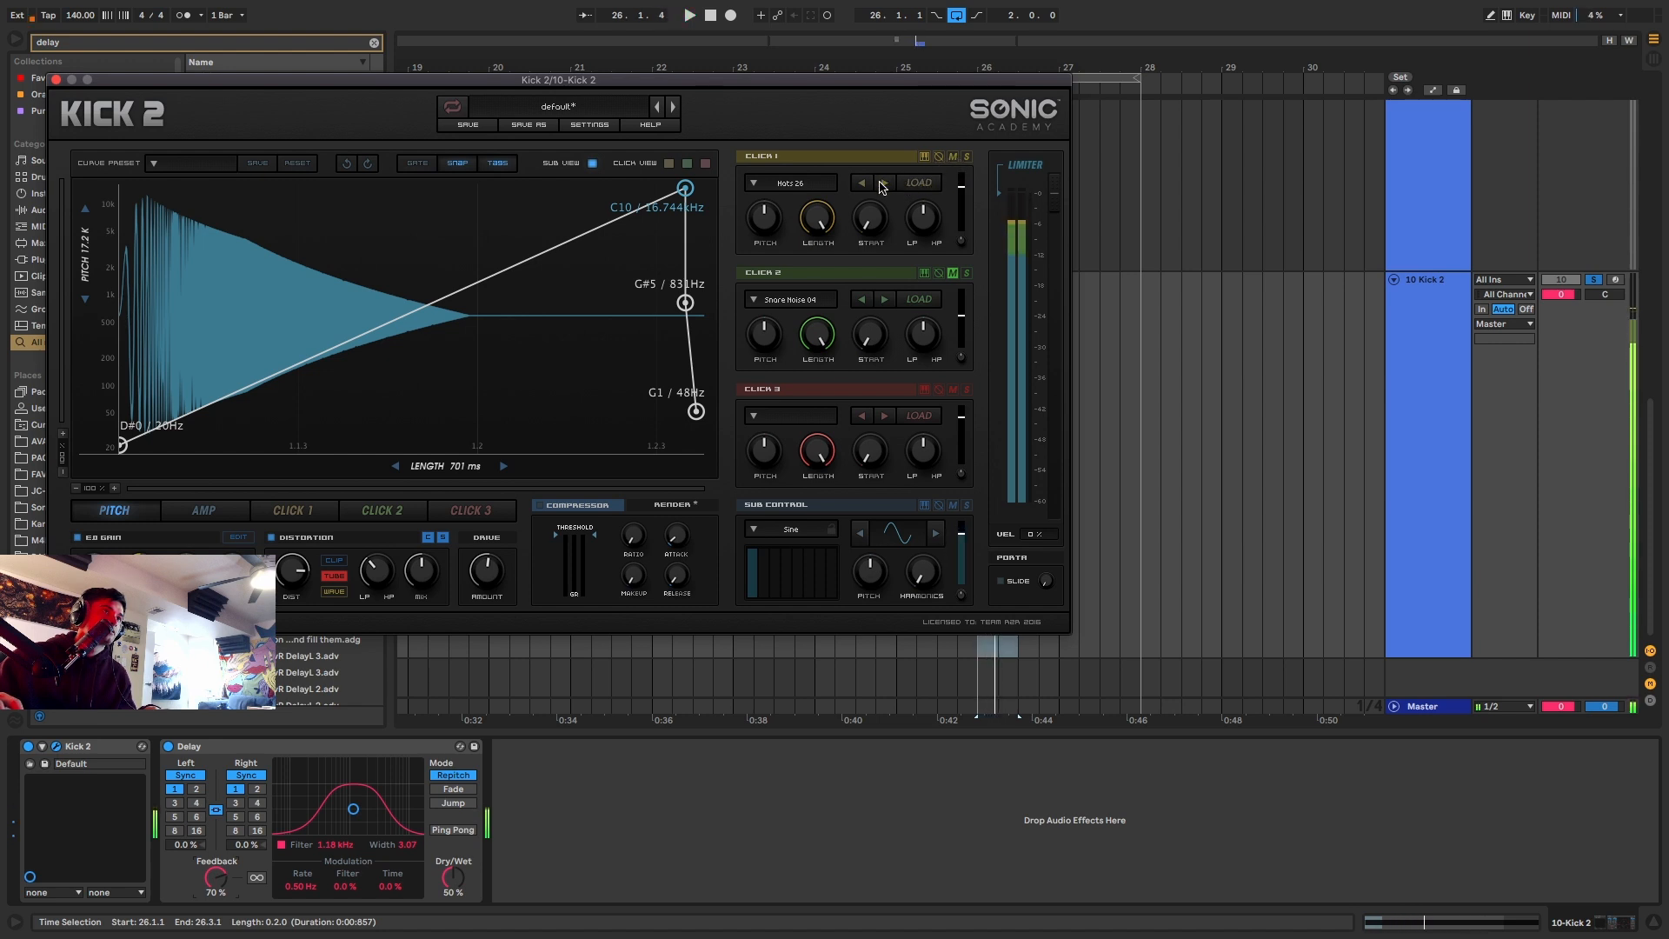
pyautogui.press('space')
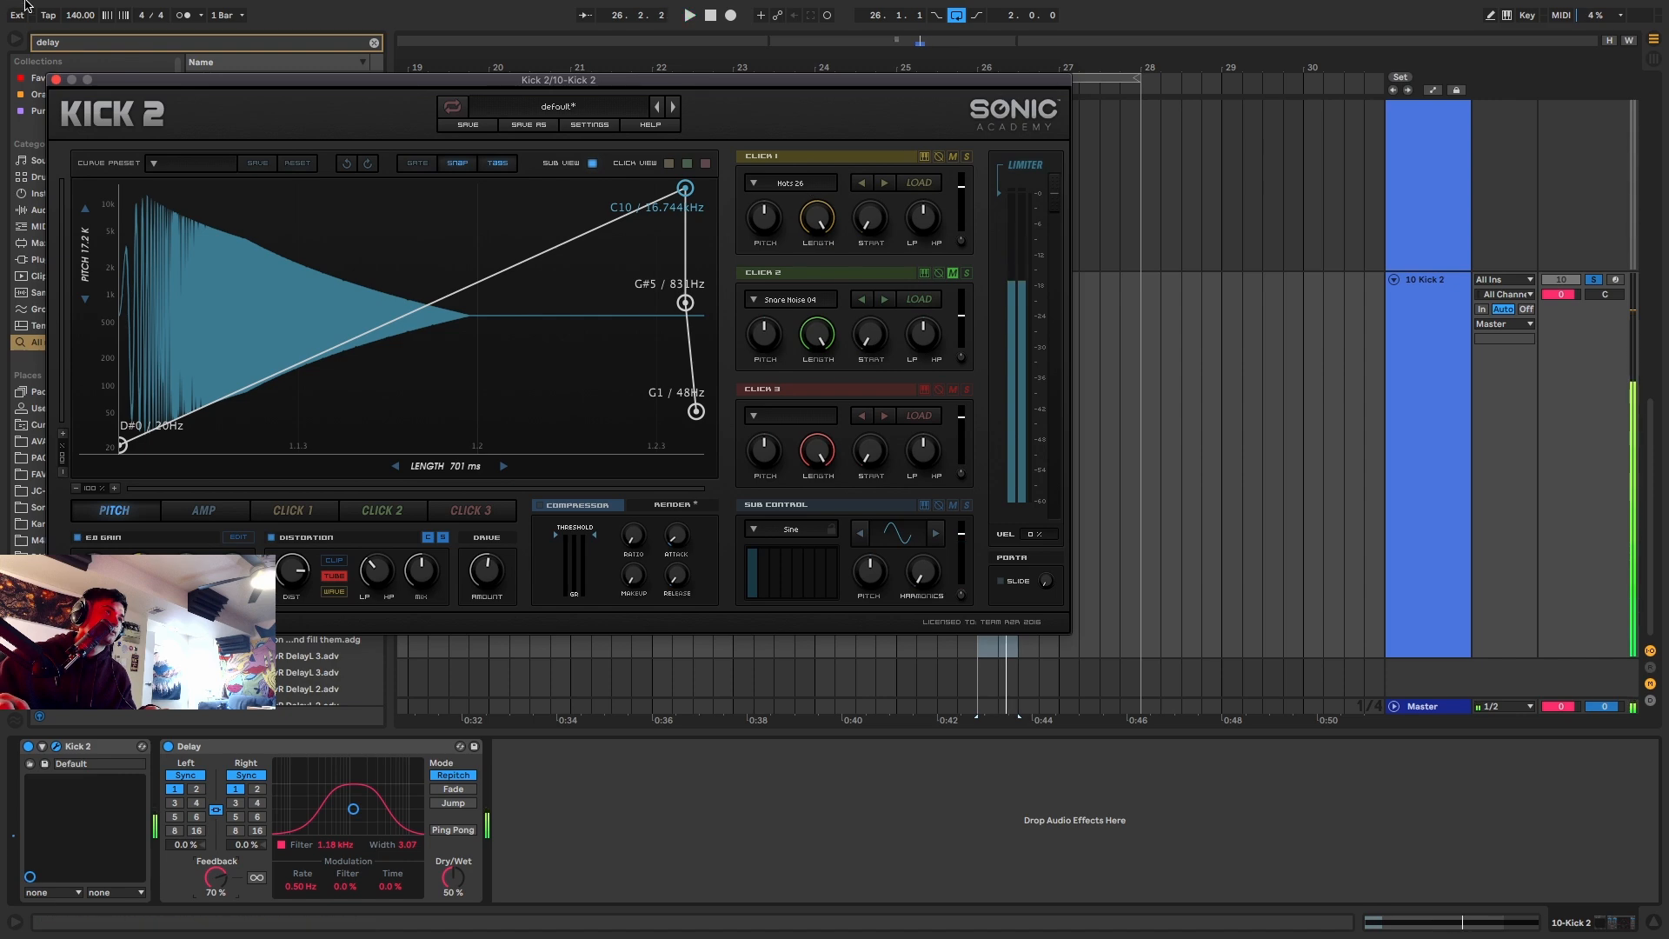
# Close the synth window and duplicate the 10 Kick 2 track.
pyautogui.click(56, 80)
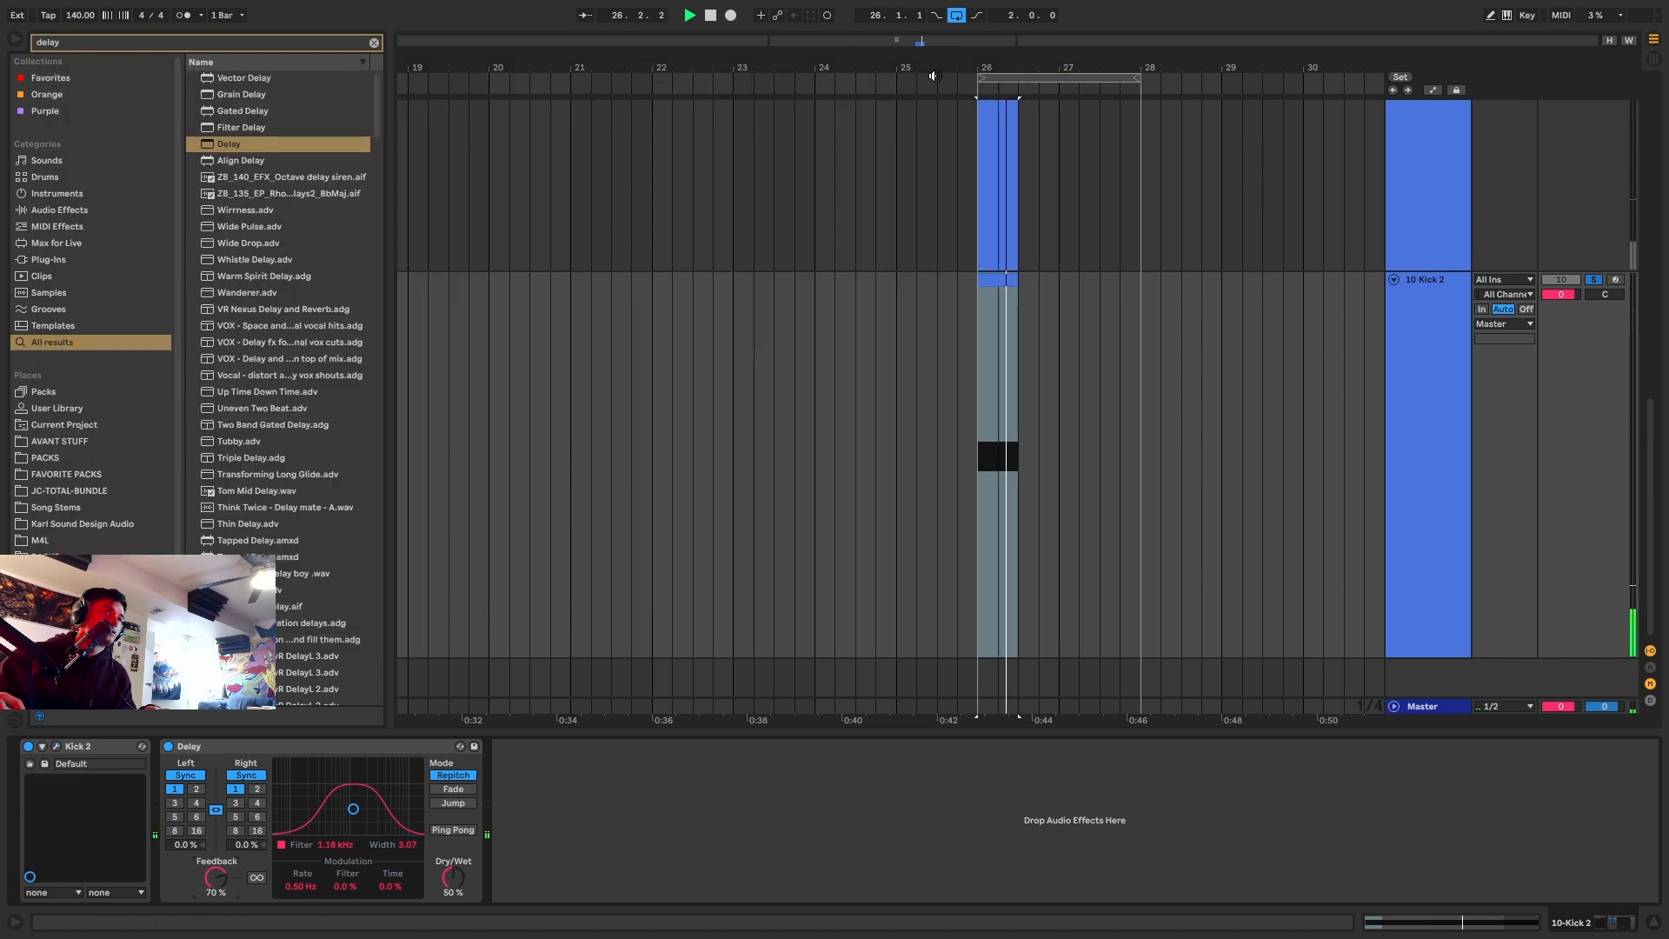
pyautogui.click(1436, 324)
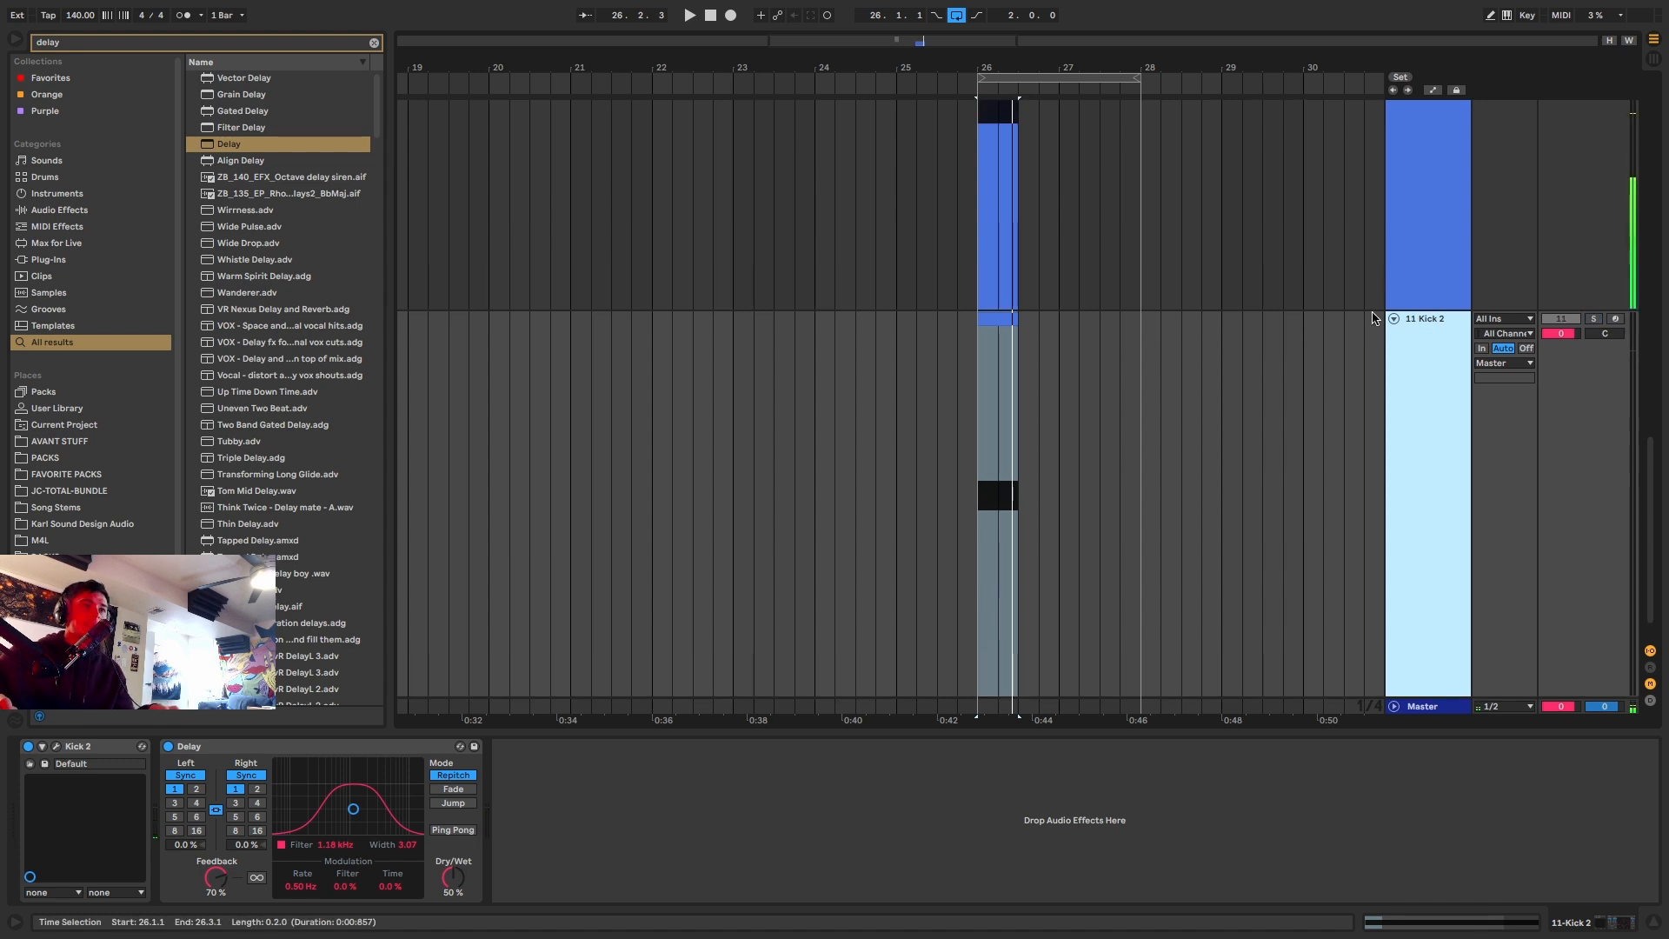
pyautogui.hotkey('ctrl', 'd')
# Audition the 7, 8 and 9 Kick 2 tracks by soloing and playing each in turn.
pyautogui.scroll(5, 1383, 295)
pyautogui.scroll(2, 1401, 287)
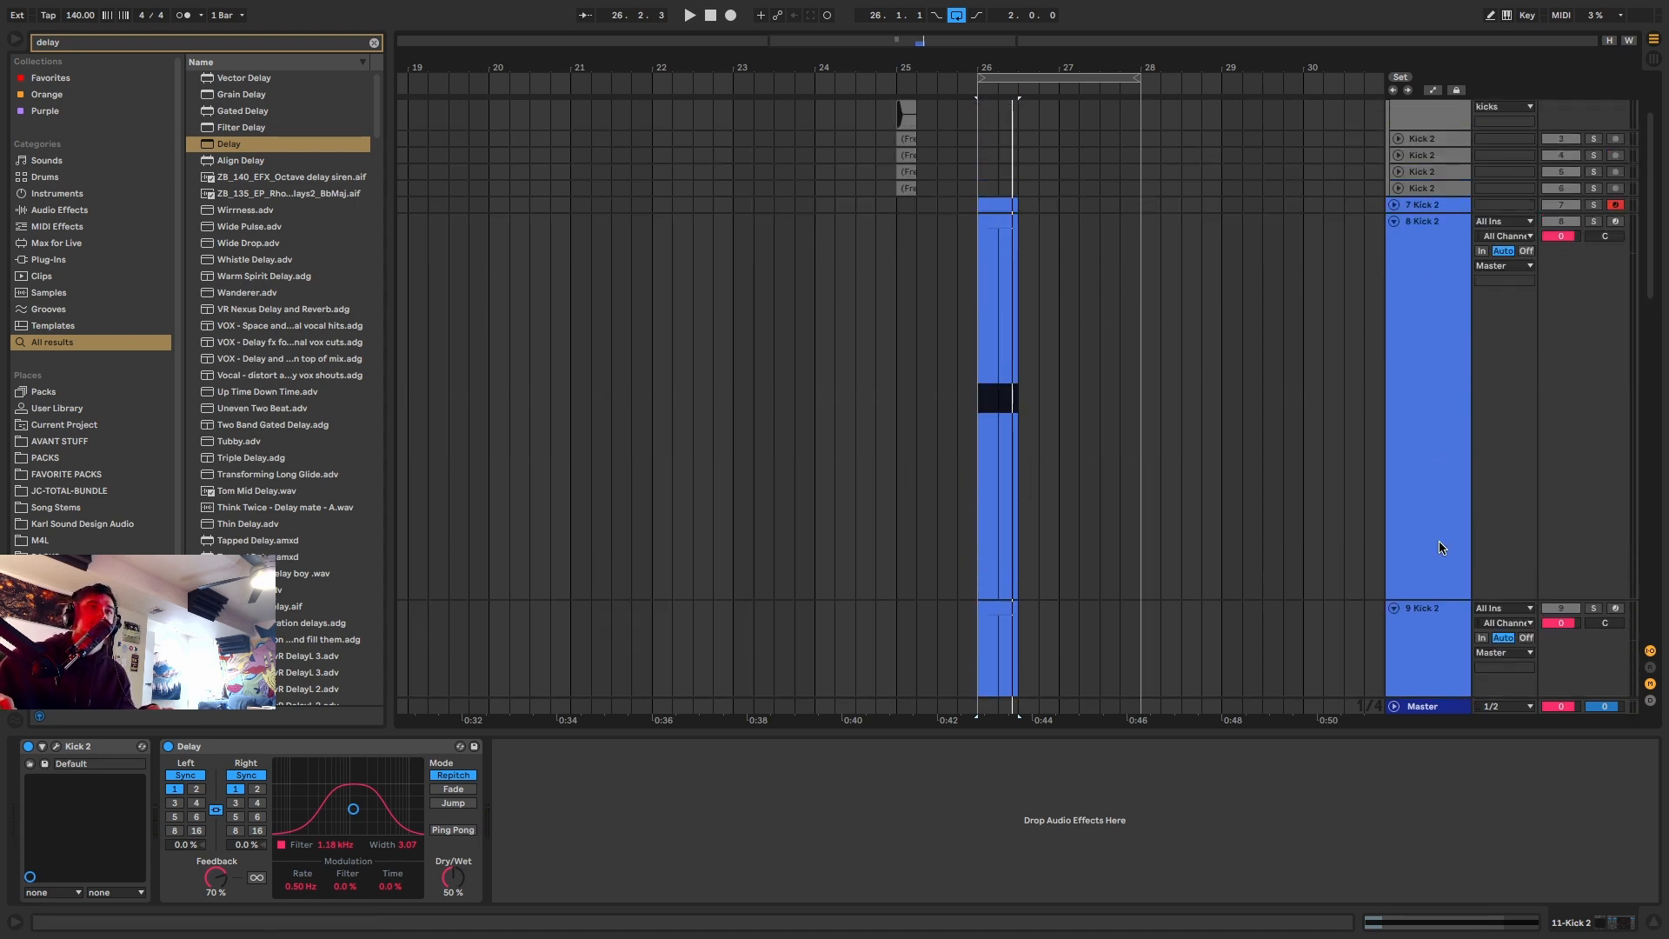
pyautogui.click(1593, 206)
pyautogui.press('space')
pyautogui.click(1594, 223)
pyautogui.press('space')
pyautogui.press('space')
pyautogui.click(1595, 609)
pyautogui.press('space')
pyautogui.press('space')
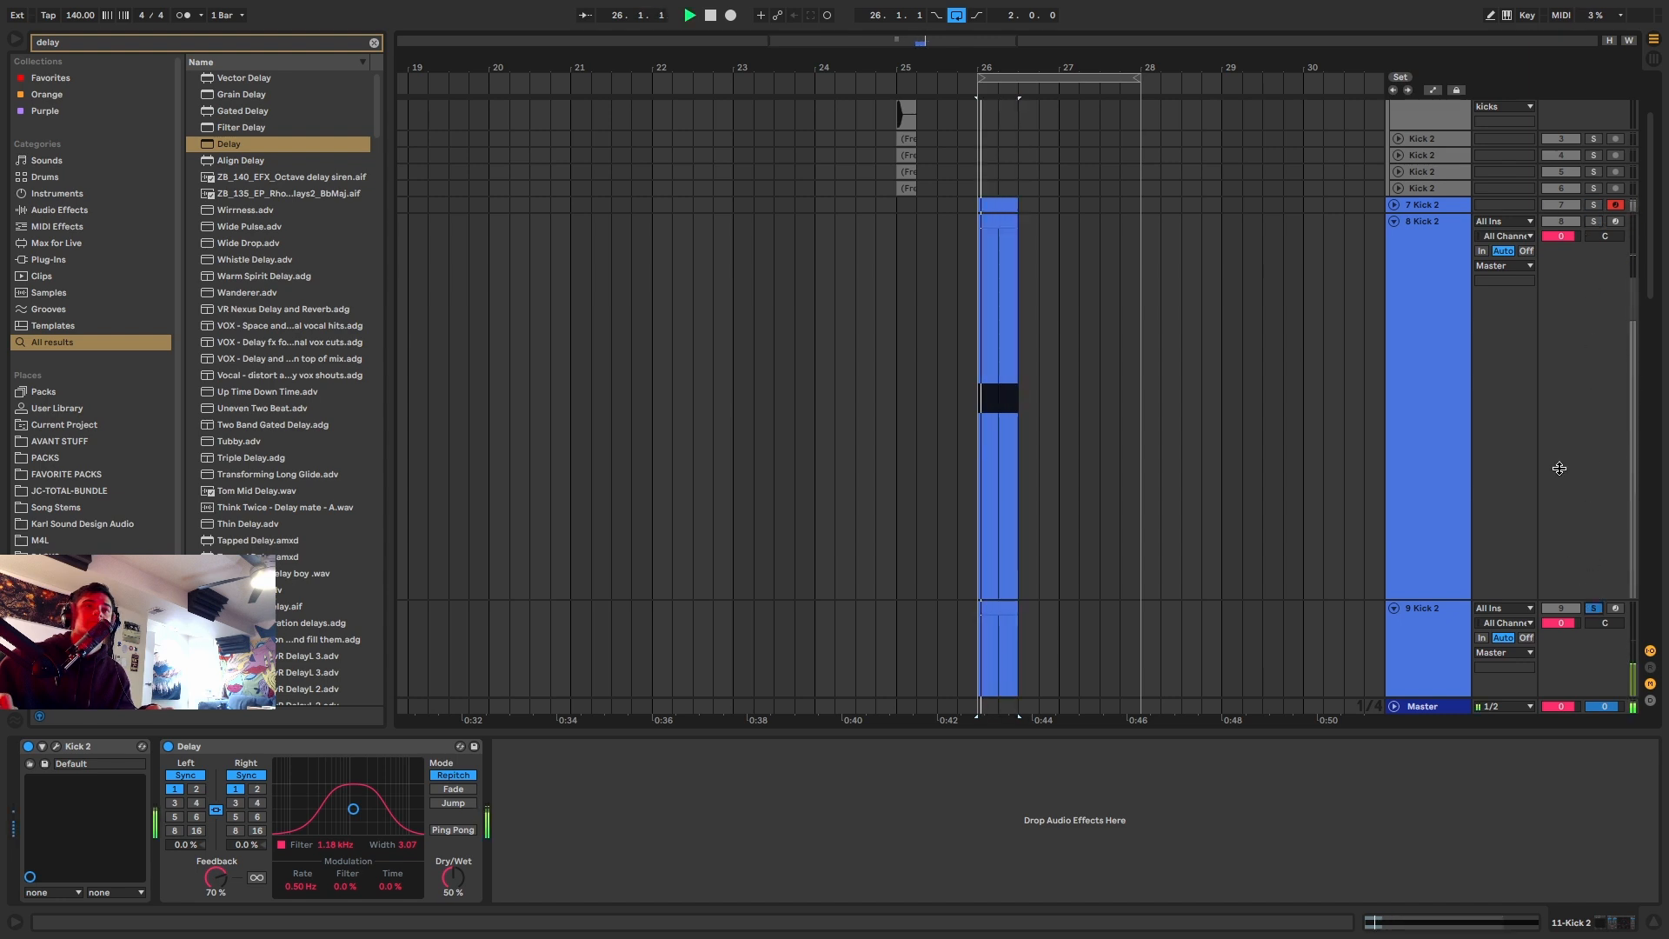
# Solo and play 10 Kick 2, and move the solo to the new 11 Kick 2 copy for playback.
pyautogui.scroll(-8, 1560, 469)
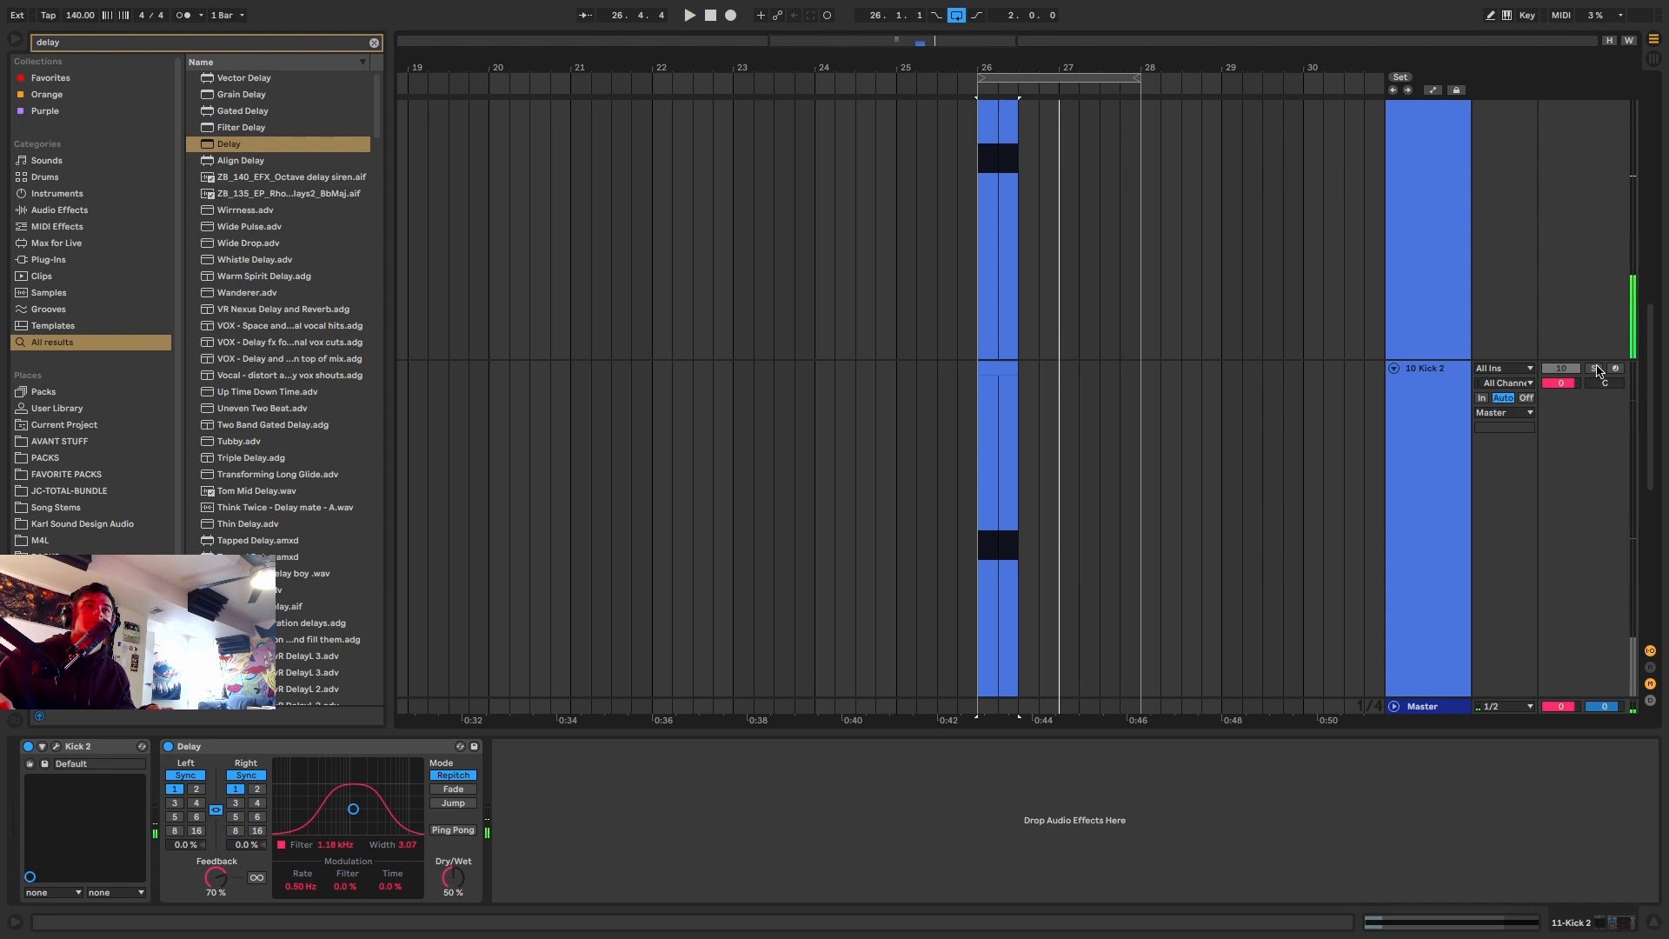
pyautogui.click(1598, 371)
pyautogui.press('space')
pyautogui.scroll(-4, 1593, 367)
pyautogui.click(1595, 475)
pyautogui.press('space')
pyautogui.press('space')
pyautogui.scroll(-3, 1018, 420)
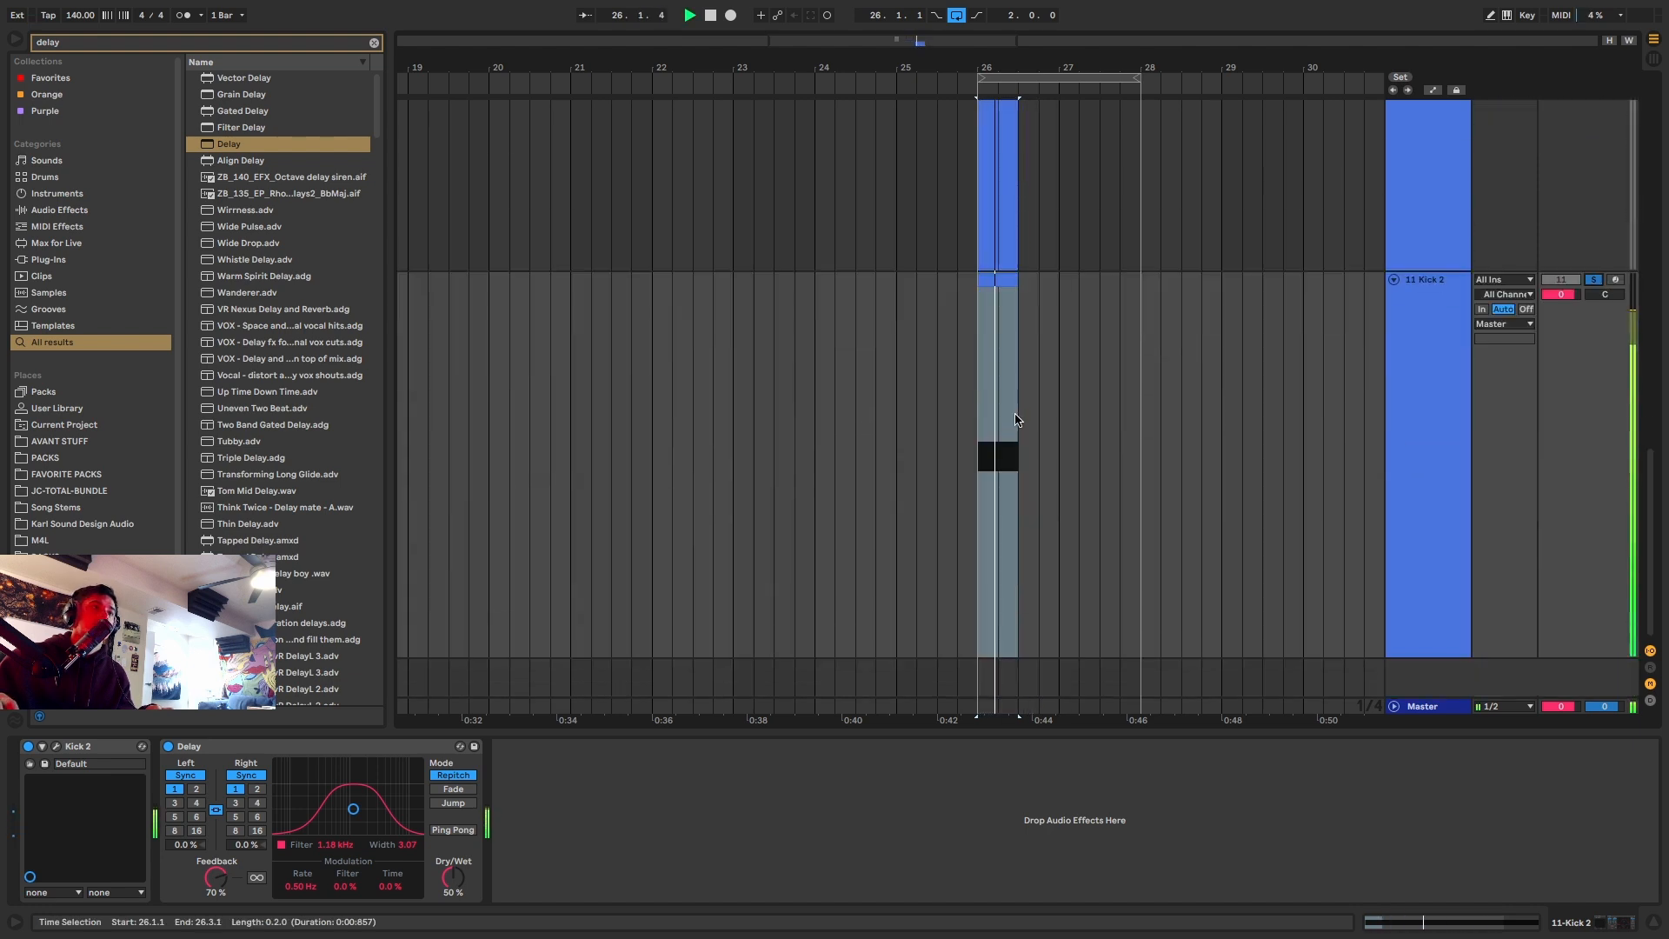
pyautogui.press('space')
# Reshape 11 Kick 2's pitch envelope to start at about 932 Hz, peak early at 16.744 kHz, and fall through points at 156 Hz and 20 Hz.
pyautogui.click(997, 273)
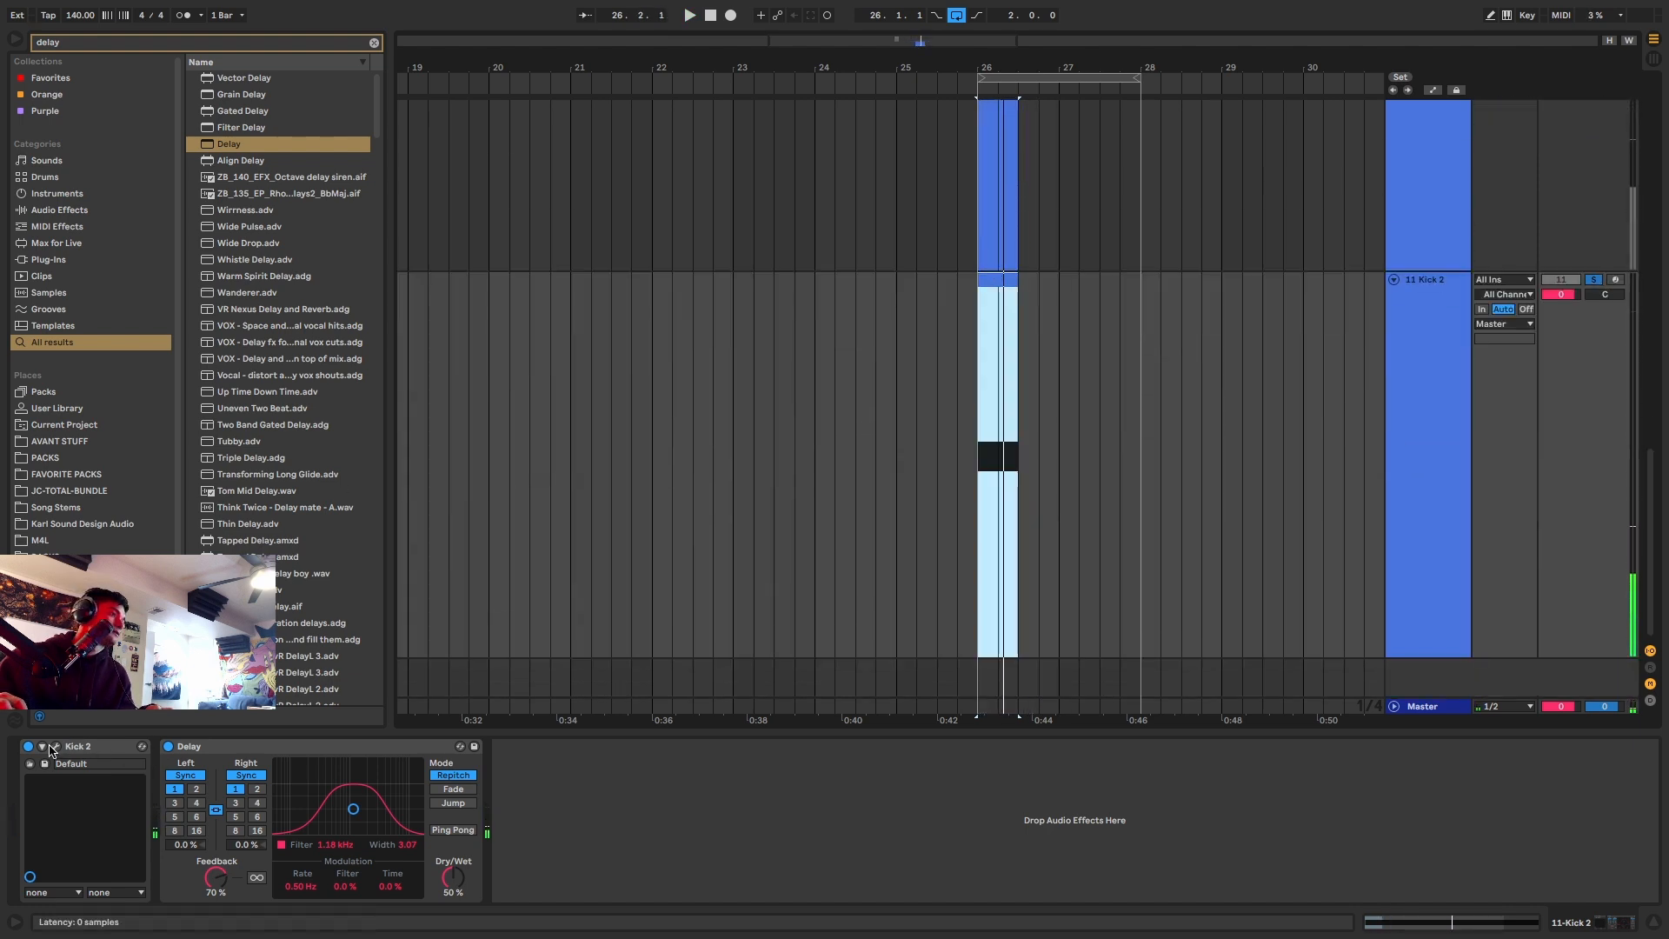
pyautogui.click(56, 746)
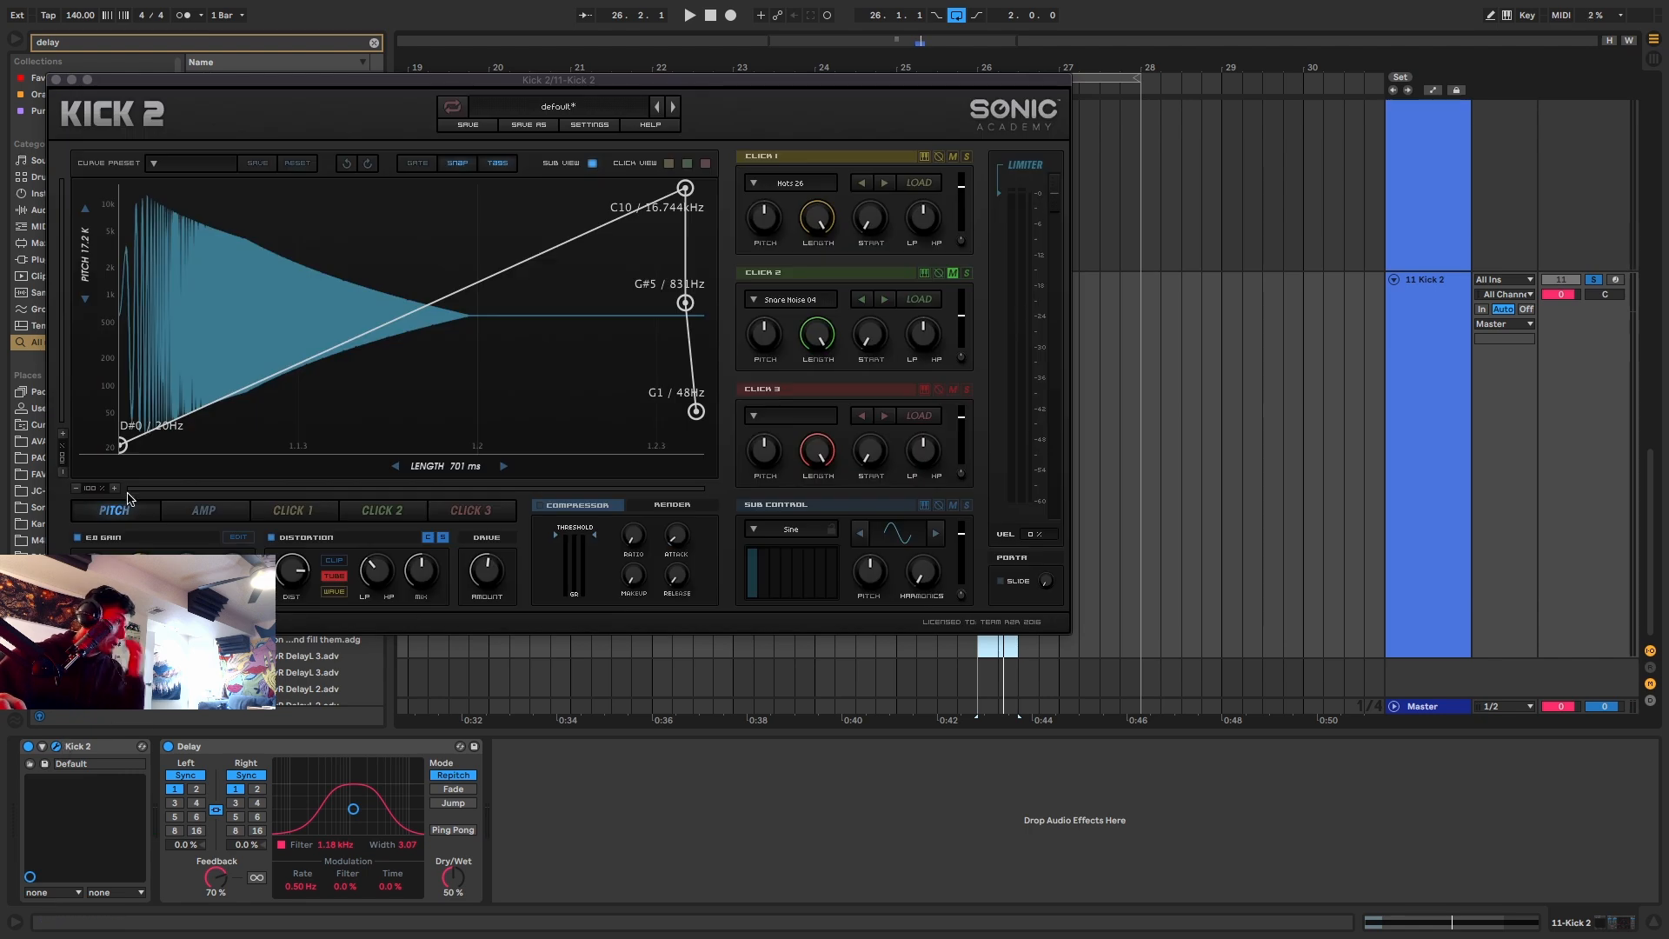
pyautogui.moveTo(123, 448); pyautogui.dragTo(185, 272)
pyautogui.moveTo(421, 239); pyautogui.dragTo(351, 141)
pyautogui.moveTo(686, 190); pyautogui.dragTo(591, 374)
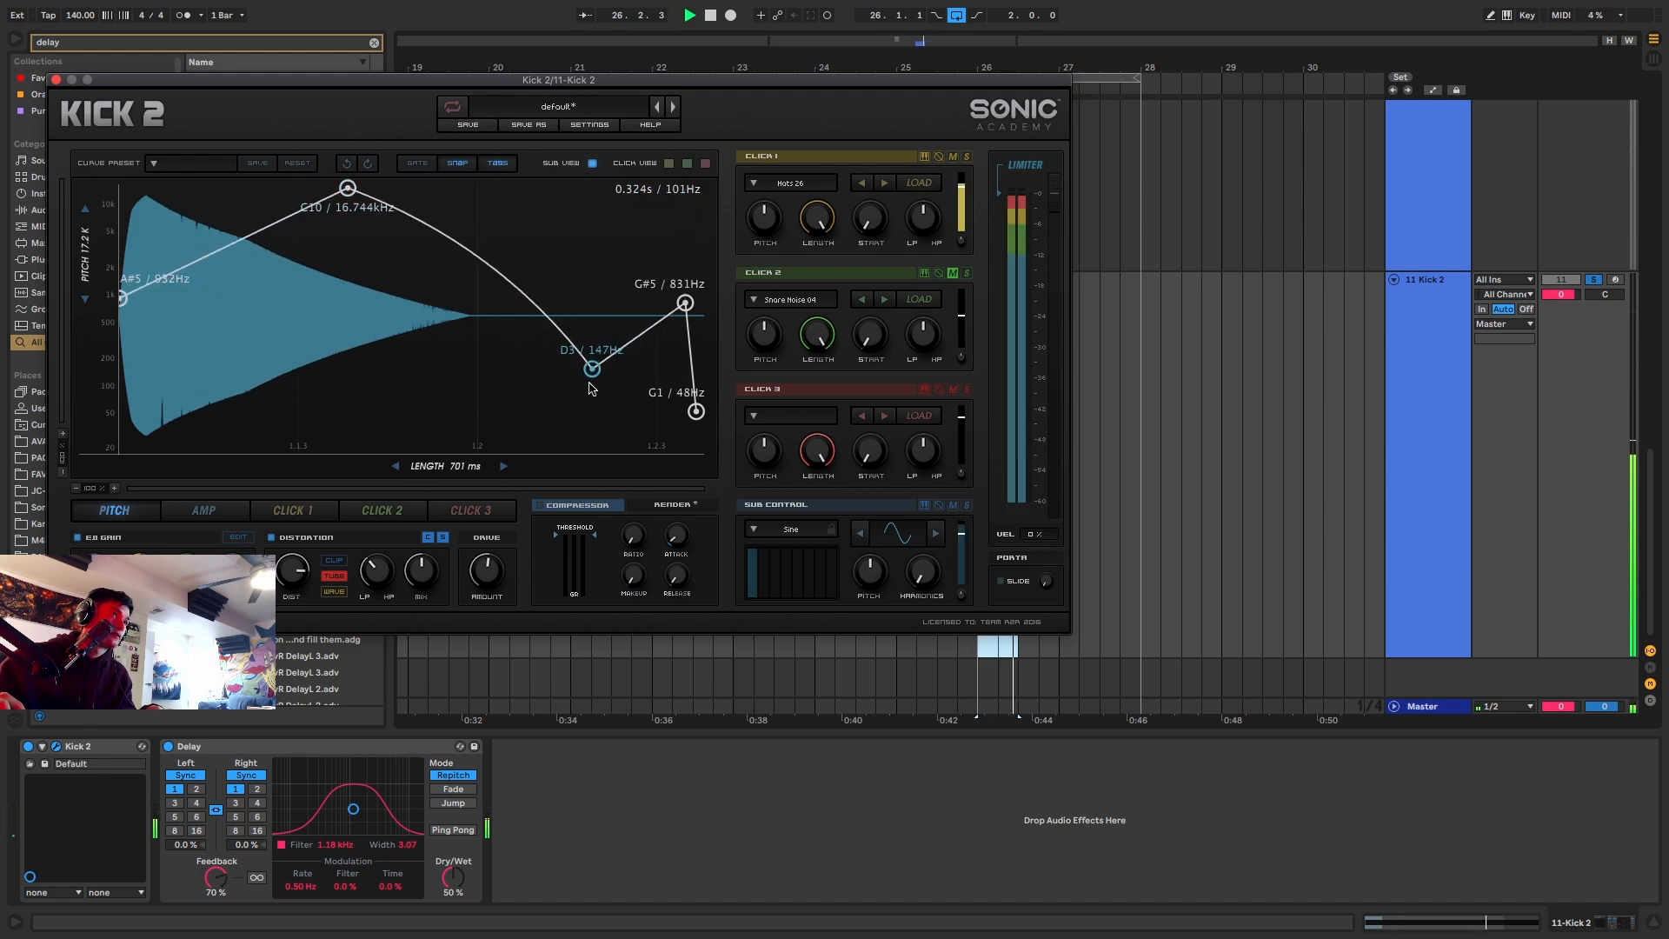
pyautogui.moveTo(685, 304); pyautogui.dragTo(648, 447)
pyautogui.moveTo(521, 286); pyautogui.dragTo(269, 188)
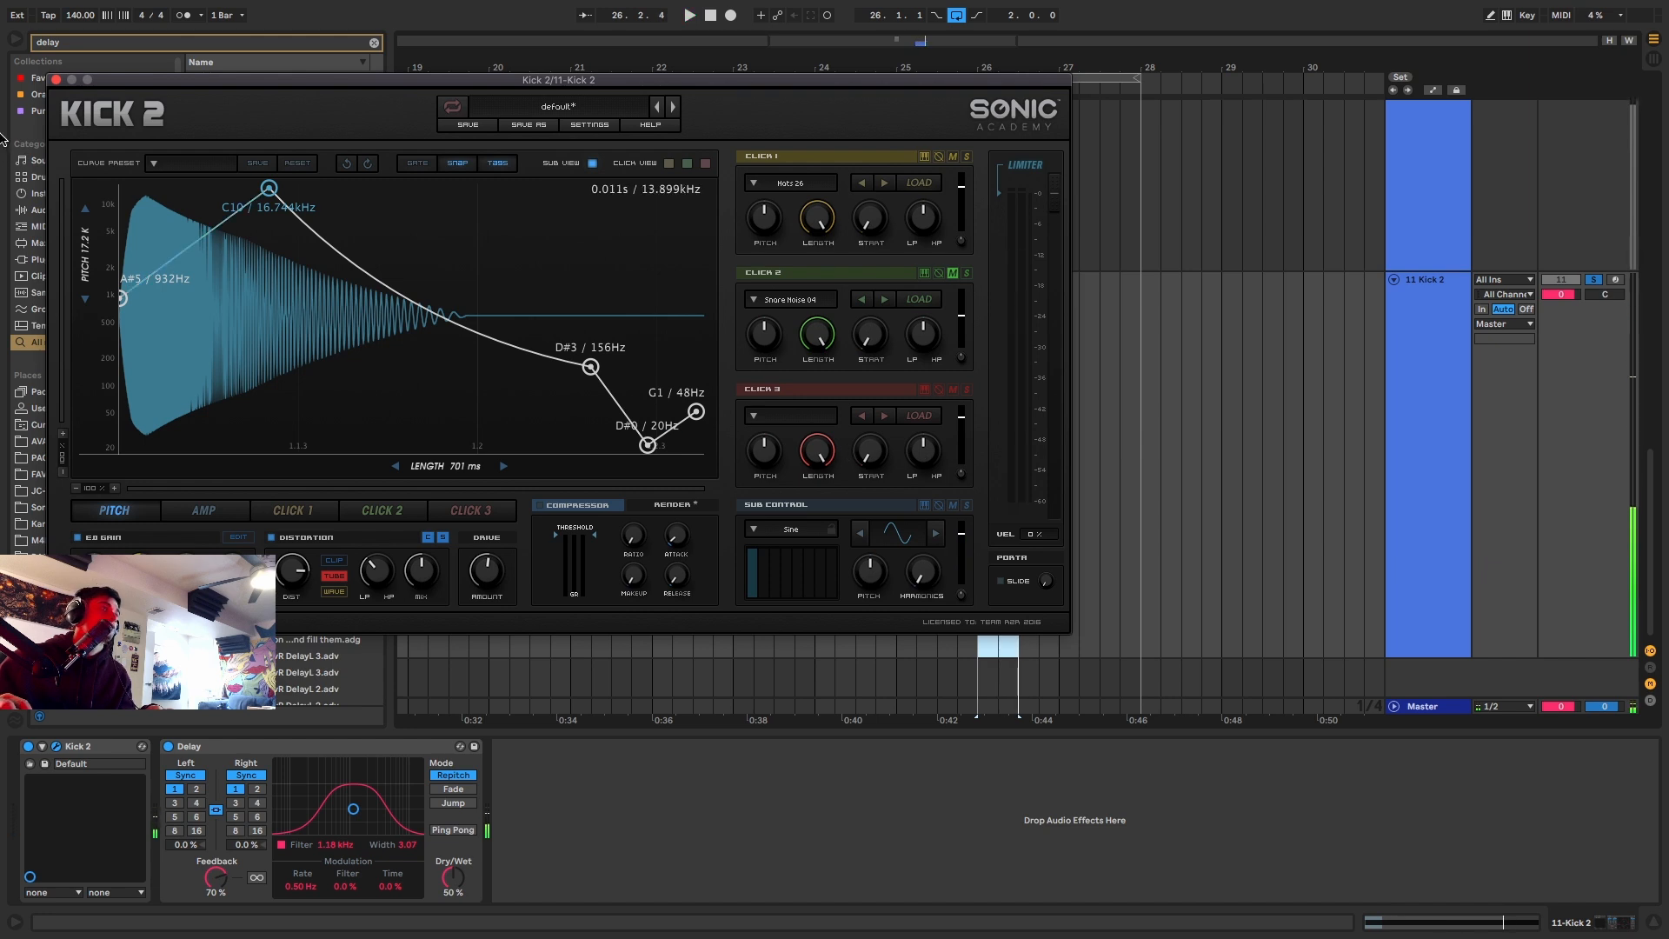
# Close the synth window, unsolo 11 Kick 2, and reopen its synth.
pyautogui.click(56, 80)
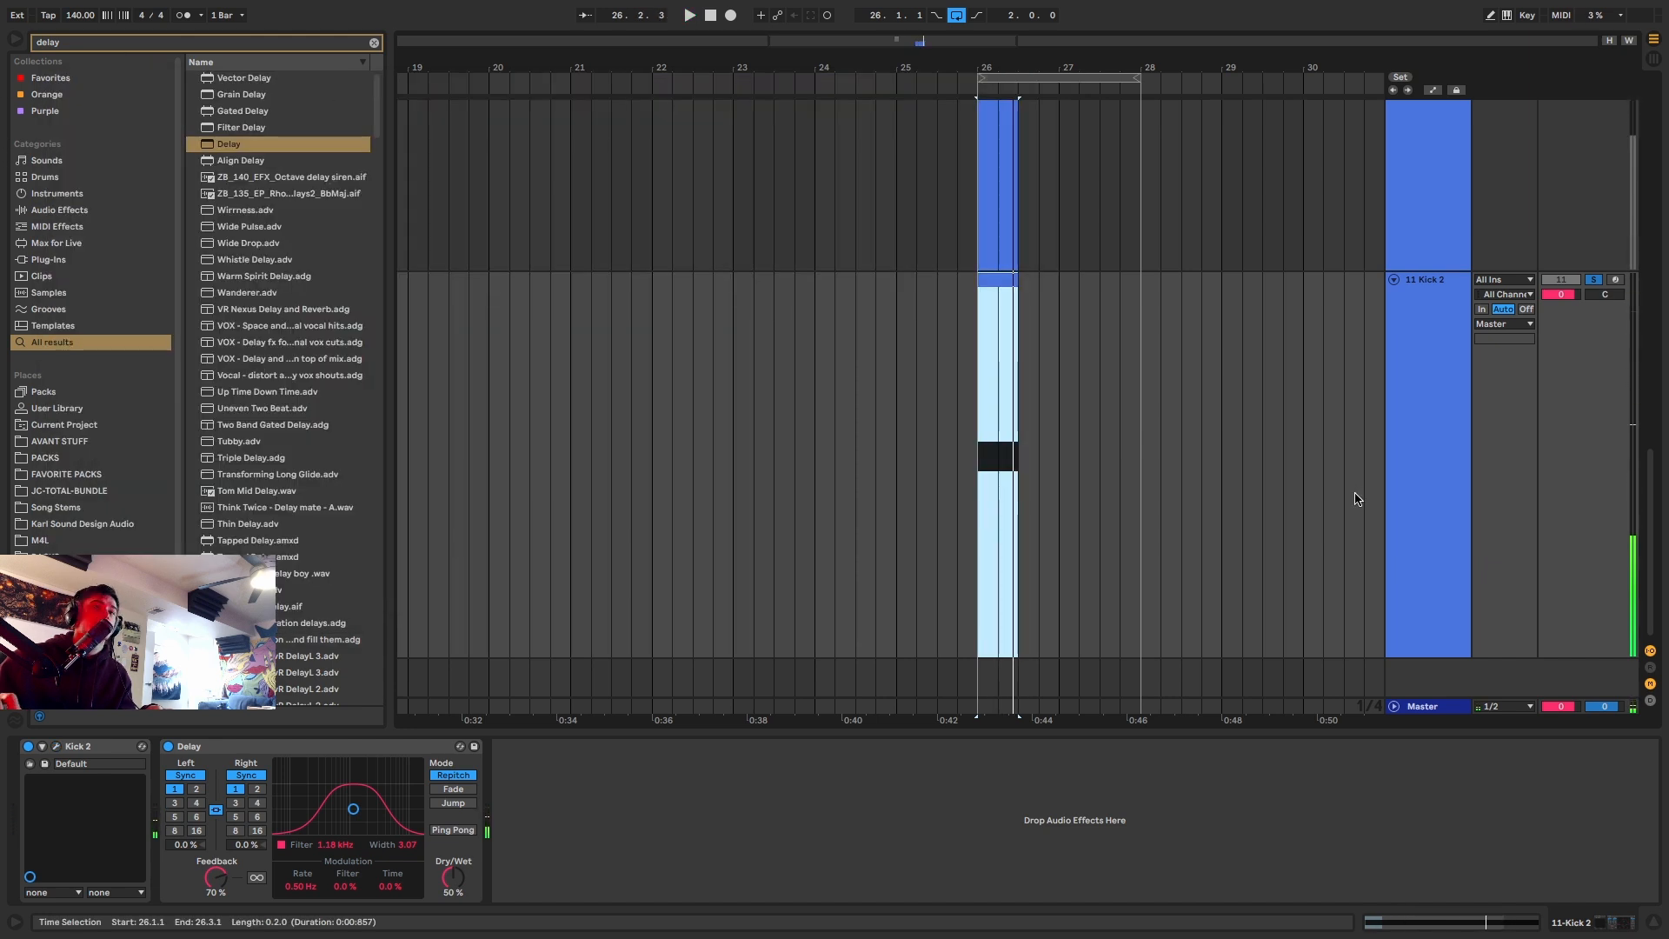
pyautogui.click(1595, 280)
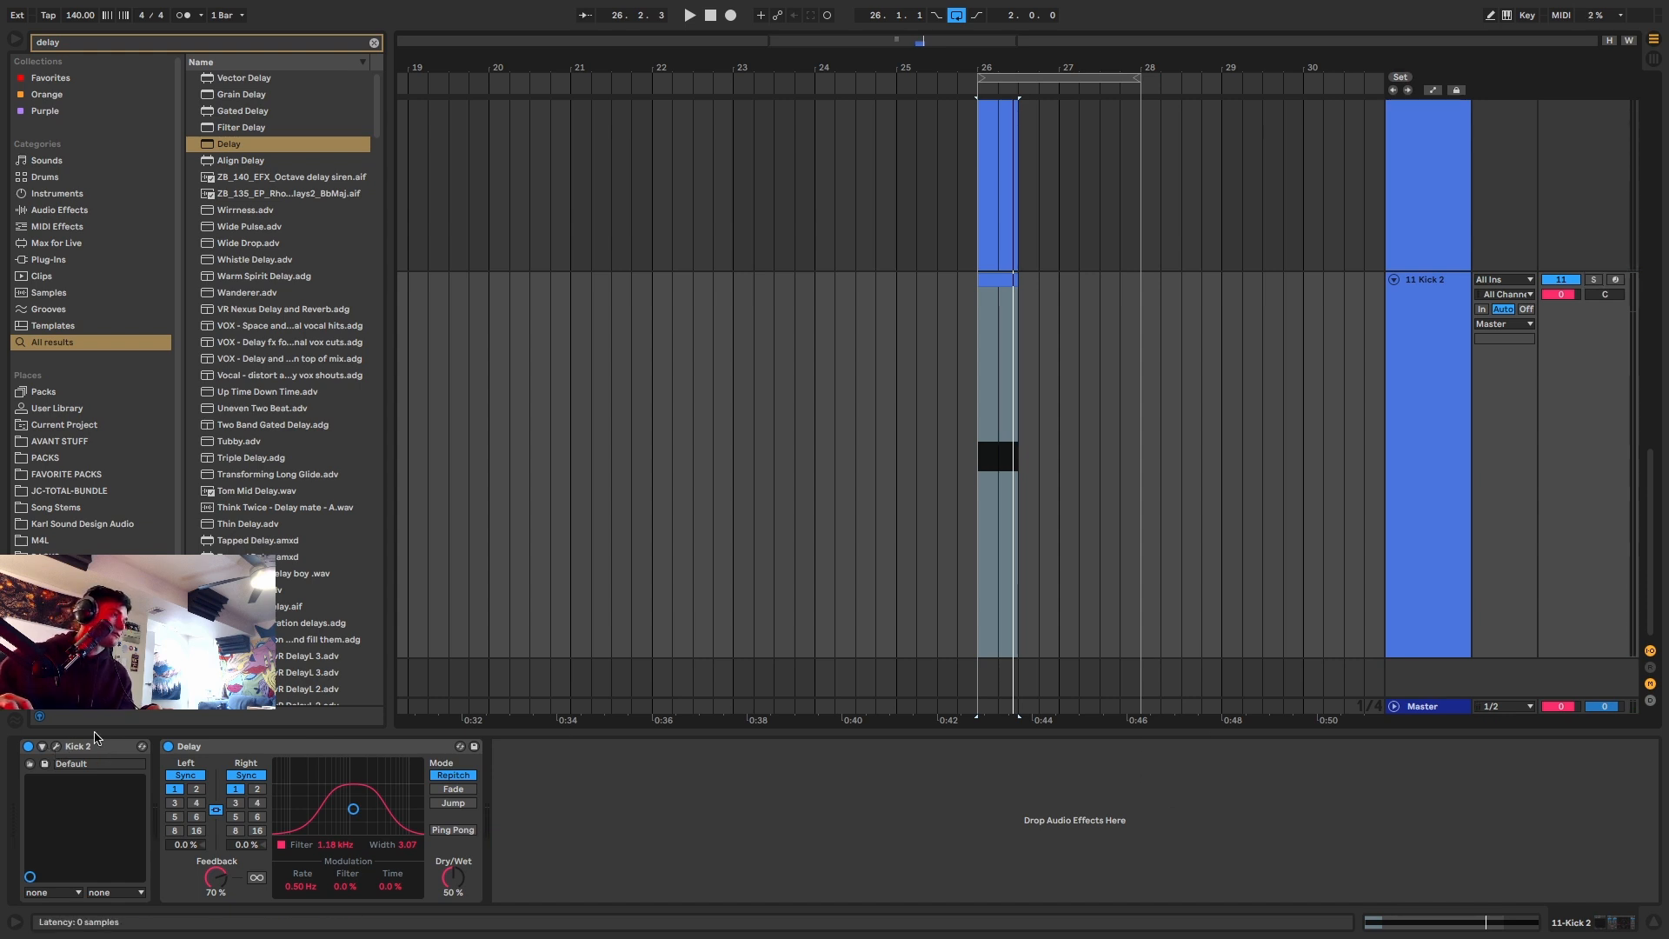
pyautogui.click(56, 746)
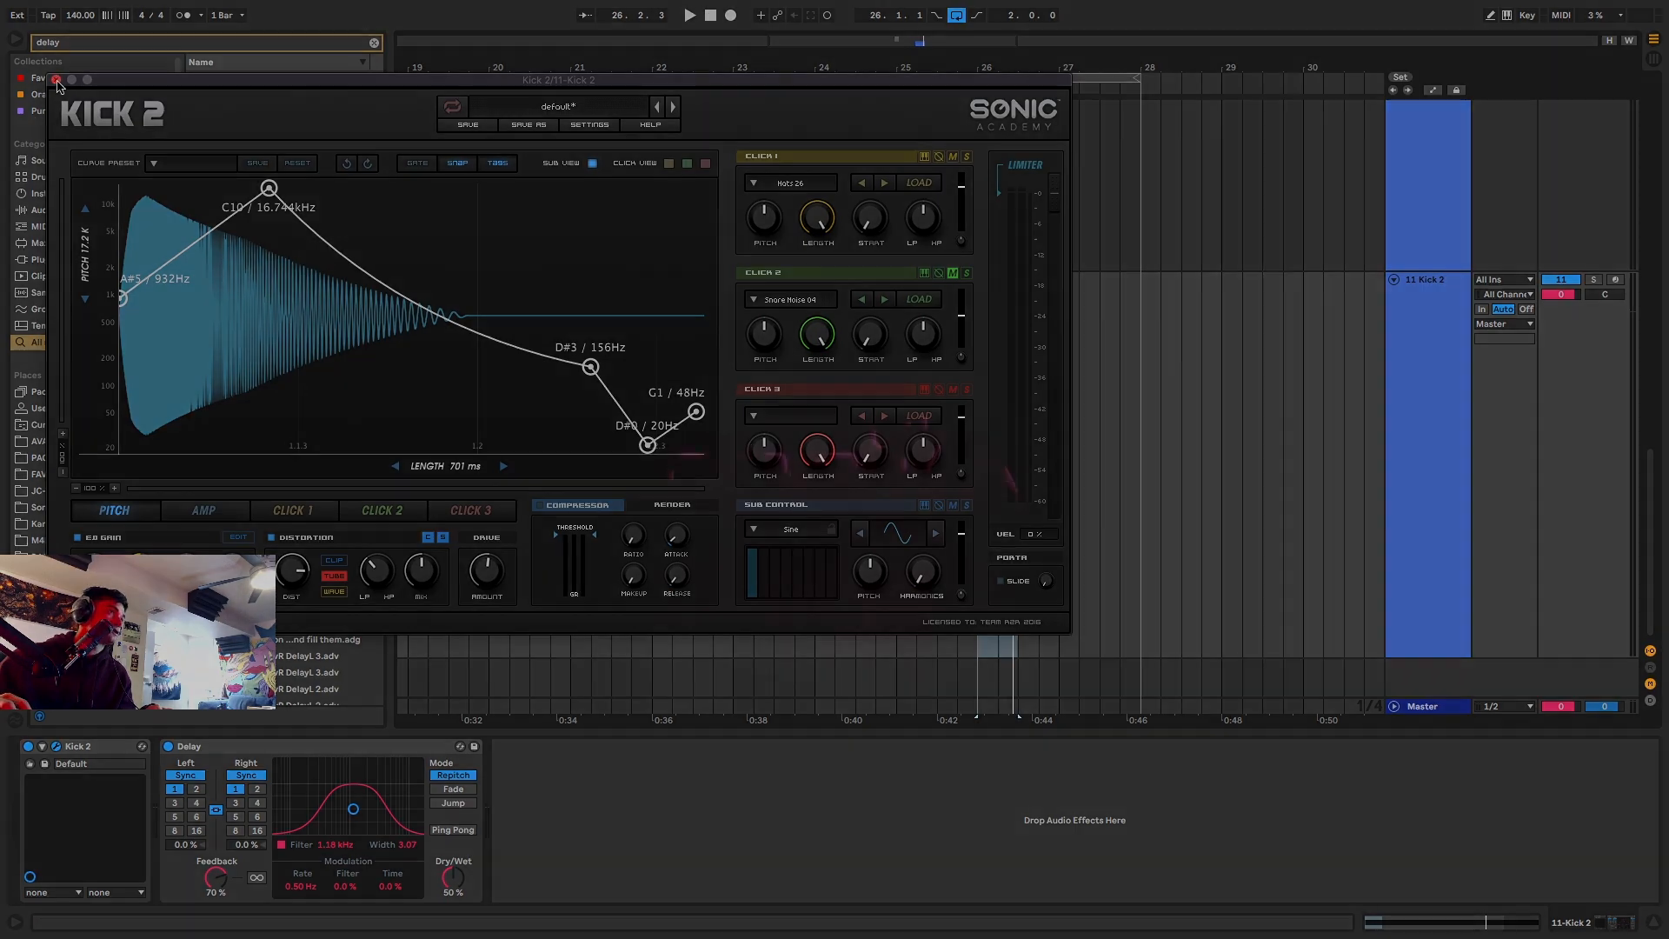